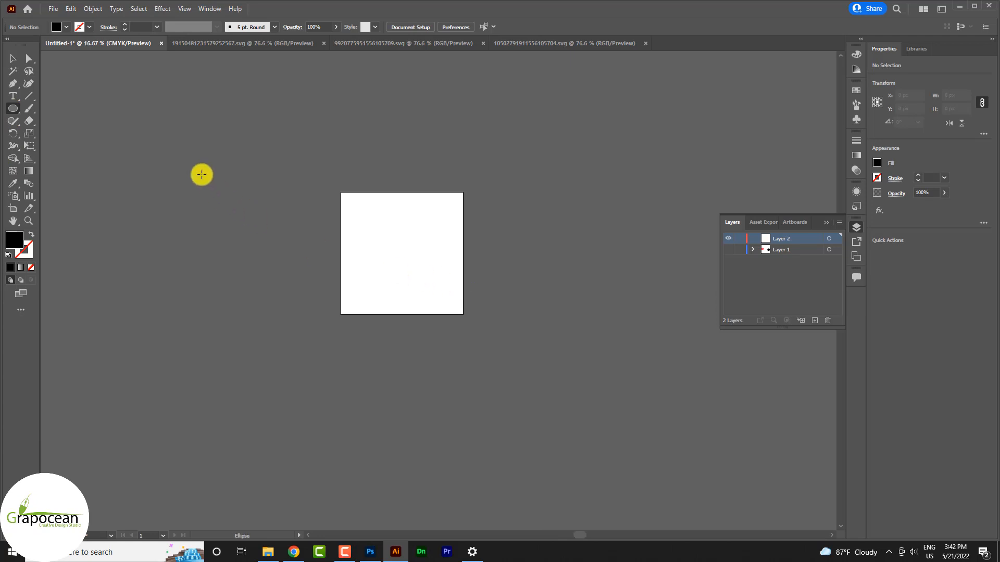
Draw a large black circle and move it left against the artboard.
{"action": "left_click_drag", "start_coordinate": [200, 173], "coordinate": [442, 415]}
{"action": "key", "text": "v"}
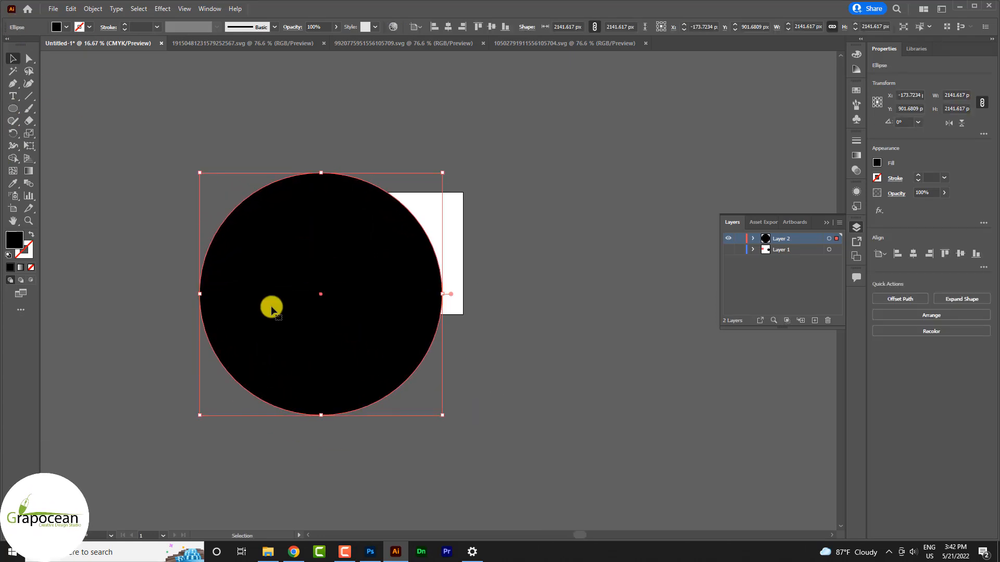
{"action": "left_click_drag", "start_coordinate": [267, 306], "coordinate": [192, 258]}
Run the Circle Fill script on the circle with its default settings.
{"action": "left_click", "coordinate": [55, 9]}
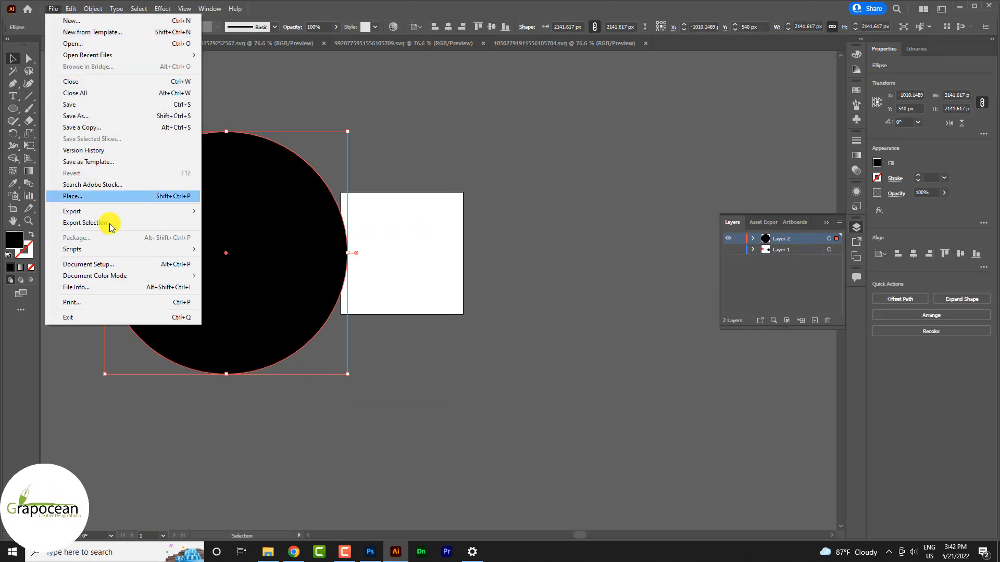
{"action": "mouse_move", "coordinate": [163, 252]}
{"action": "left_click", "coordinate": [248, 252]}
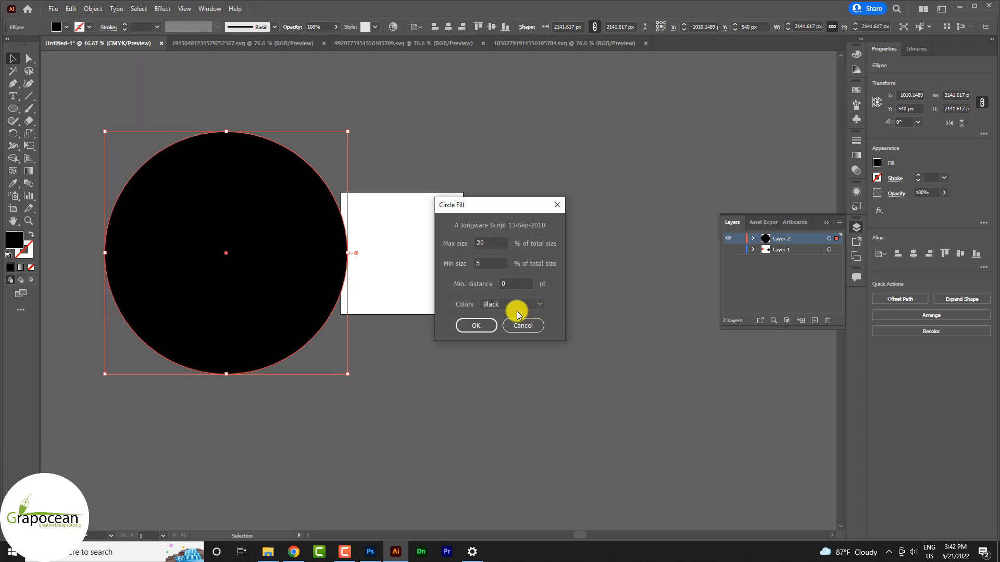
{"action": "left_click", "coordinate": [473, 327]}
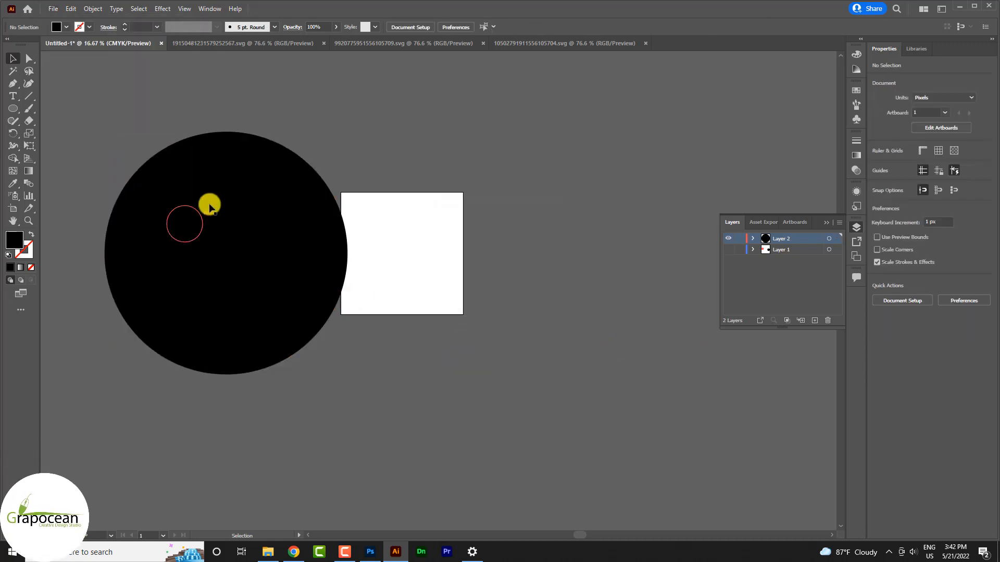
Move the original big circle off the new cluster, delete it, and zoom out.
{"action": "left_click_drag", "start_coordinate": [314, 169], "coordinate": [713, 279]}
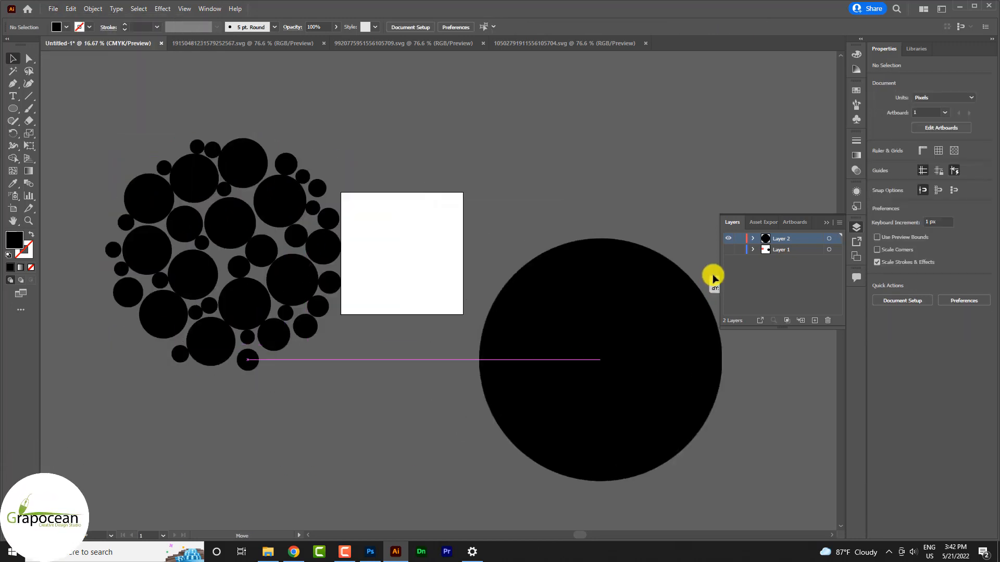
{"action": "key", "text": "ctrl+minus"}
{"action": "key", "text": "Delete"}
{"action": "right_click", "coordinate": [14, 107]}
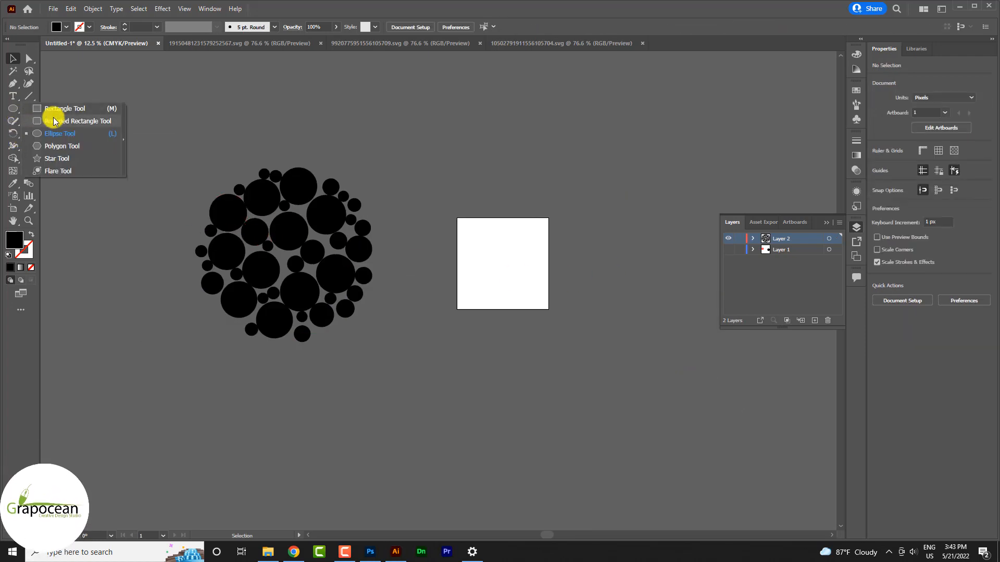
Draw a small circle above the cluster and fill it red from the swatches.
{"action": "left_click", "coordinate": [67, 130]}
{"action": "left_click_drag", "start_coordinate": [122, 85], "coordinate": [173, 134]}
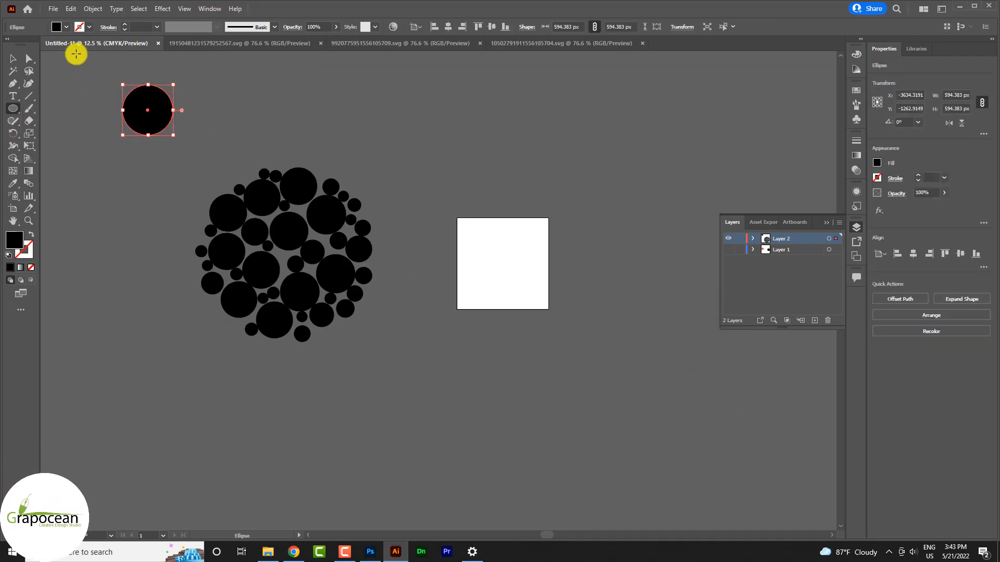
{"action": "left_click", "coordinate": [66, 27]}
{"action": "left_click", "coordinate": [36, 45]}
{"action": "key", "text": "Escape"}
{"action": "left_click", "coordinate": [13, 58]}
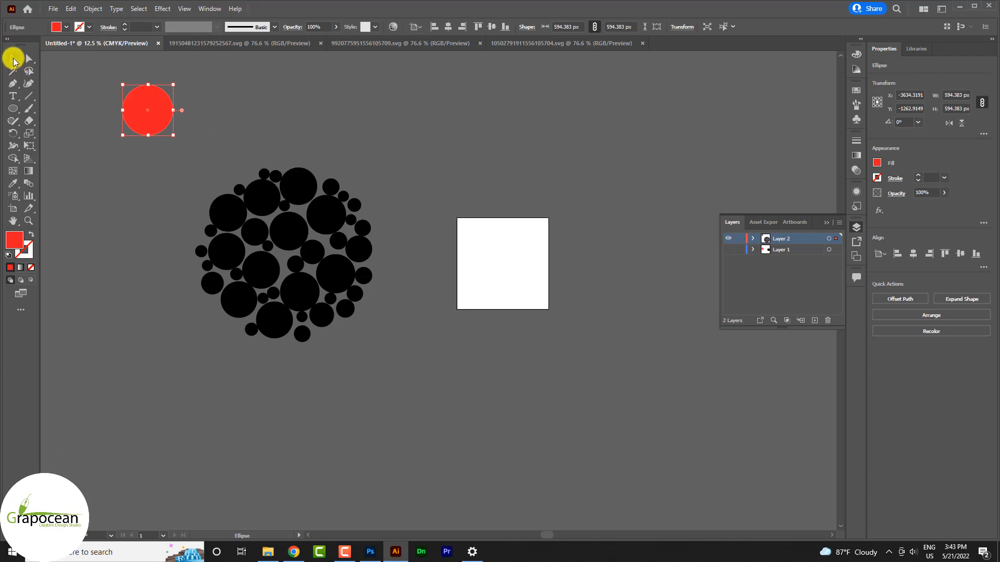
Add two mesh points to the red circle and give one a lighter pink colour.
{"action": "left_click", "coordinate": [242, 106]}
{"action": "left_click", "coordinate": [13, 171]}
{"action": "left_click", "coordinate": [137, 98]}
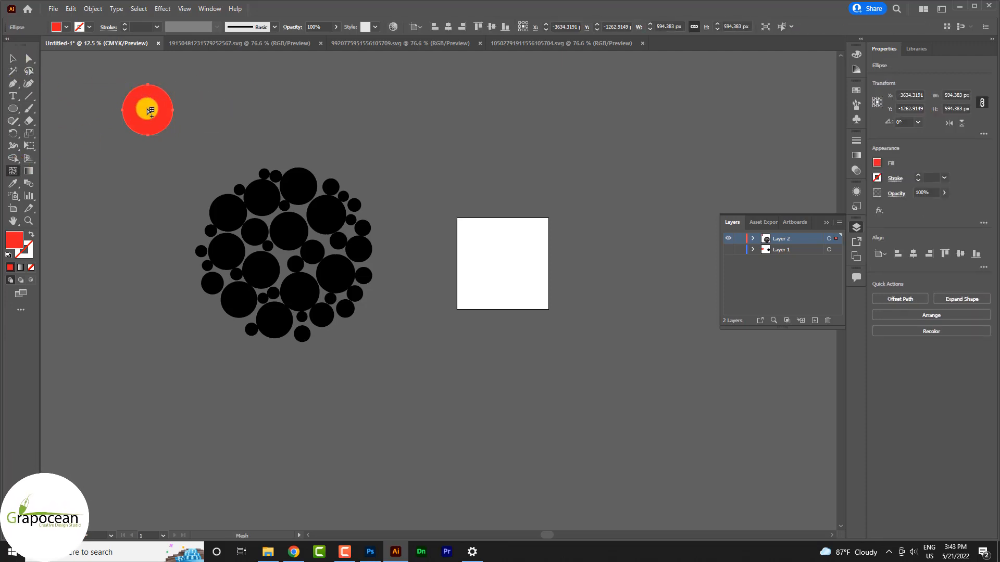
{"action": "left_click", "coordinate": [147, 118]}
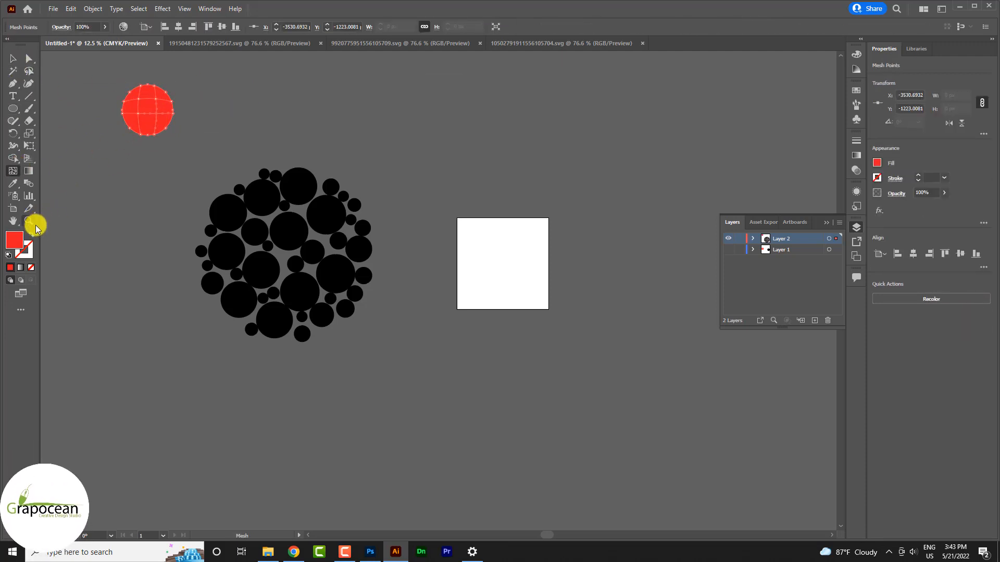
{"action": "double_click", "coordinate": [14, 239]}
{"action": "left_click_drag", "start_coordinate": [531, 375], "coordinate": [514, 345]}
{"action": "left_click", "coordinate": [713, 345]}
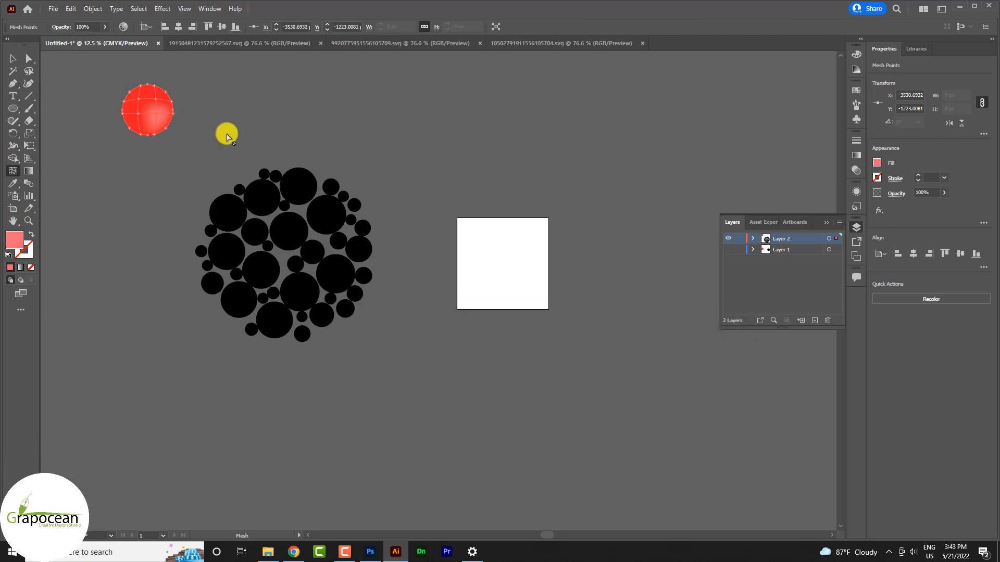
Give another mesh point a lighter red highlight, then deselect the ball.
{"action": "scroll", "coordinate": [140, 120], "scroll_direction": "up", "scroll_amount": 1}
{"action": "scroll", "coordinate": [143, 137], "scroll_direction": "up", "scroll_amount": 2}
{"action": "left_click", "coordinate": [135, 113]}
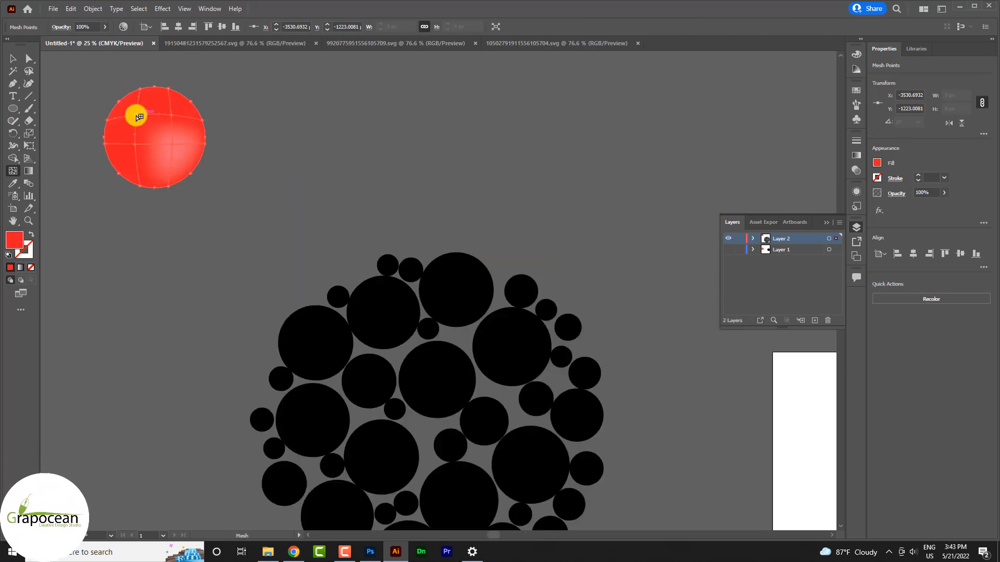
{"action": "double_click", "coordinate": [15, 238]}
{"action": "left_click", "coordinate": [549, 357]}
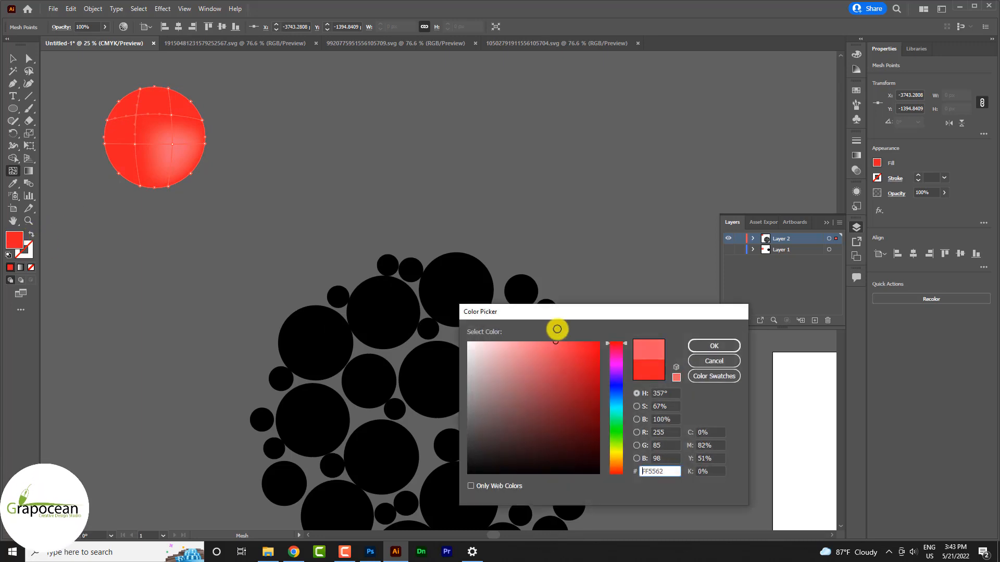
{"action": "left_click", "coordinate": [710, 347]}
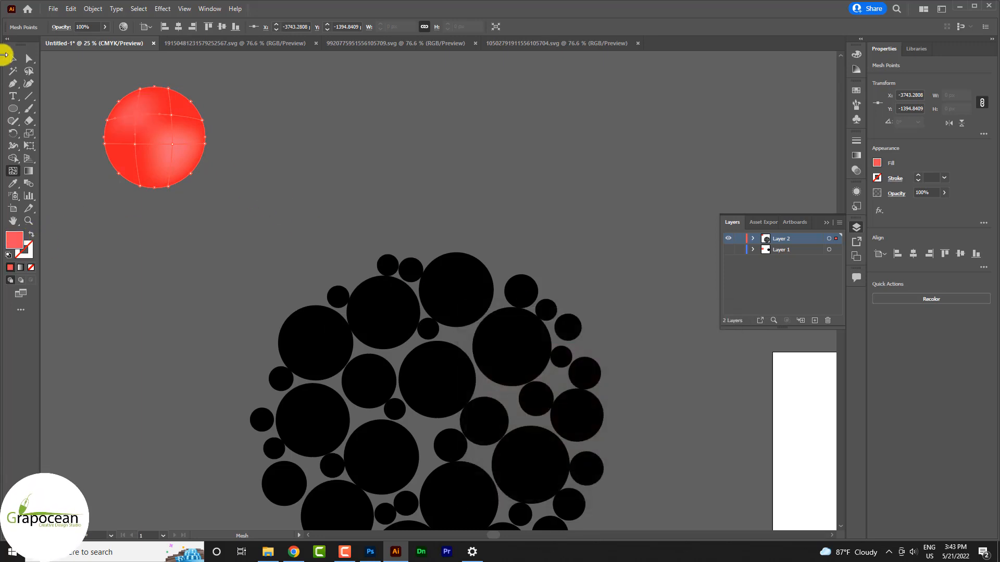
{"action": "left_click", "coordinate": [13, 58]}
{"action": "left_click", "coordinate": [208, 250]}
{"action": "scroll", "coordinate": [299, 234], "scroll_direction": "down", "scroll_amount": 2}
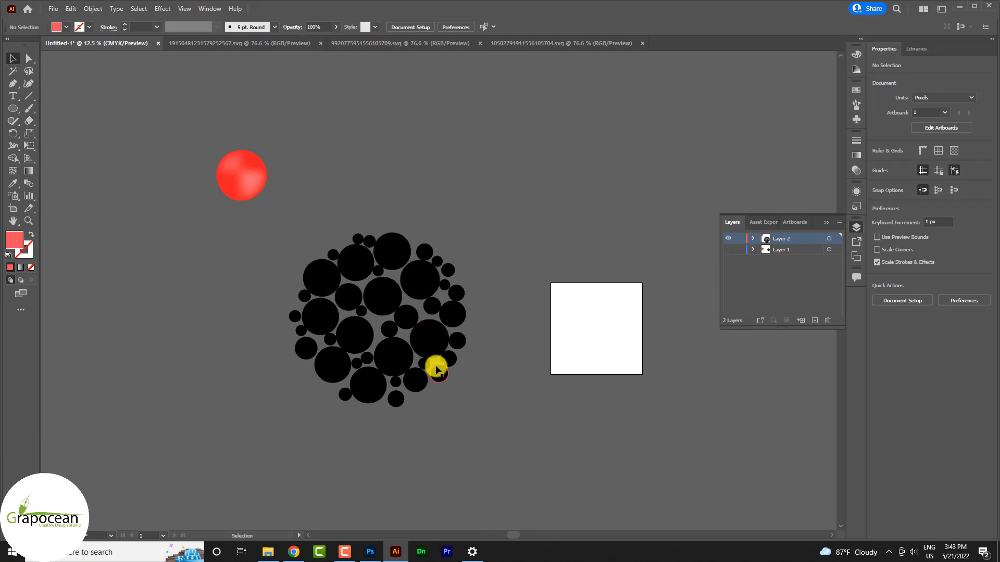
Group the black circles and select the group together with the red ball.
{"action": "left_click_drag", "start_coordinate": [502, 428], "coordinate": [281, 239]}
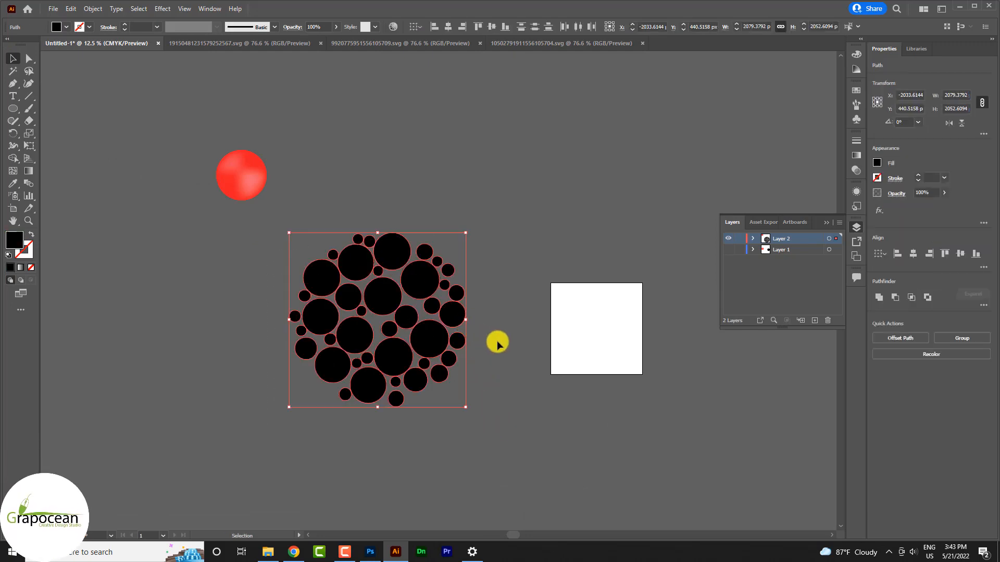
{"action": "key", "text": "ctrl+g"}
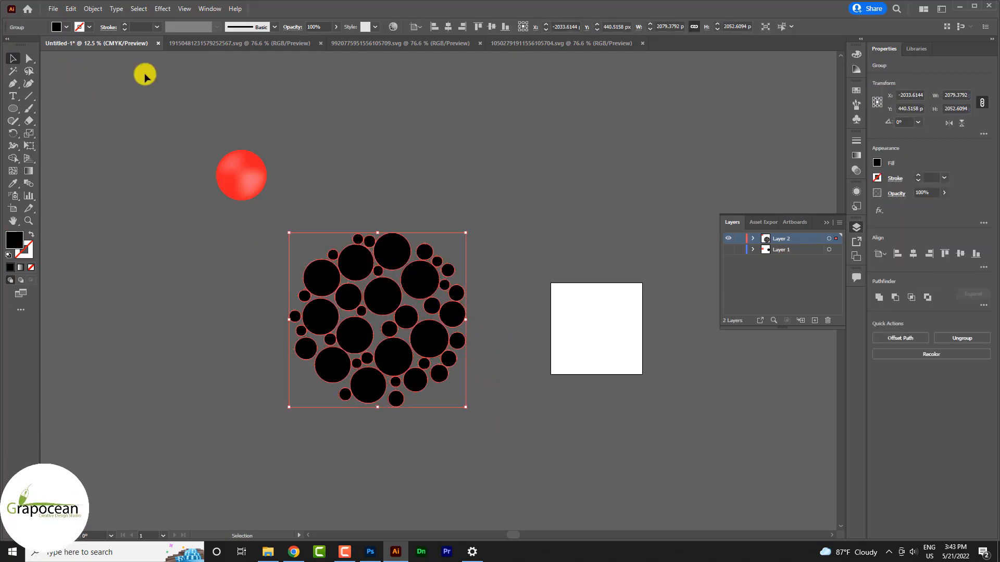
{"action": "left_click", "coordinate": [54, 9]}
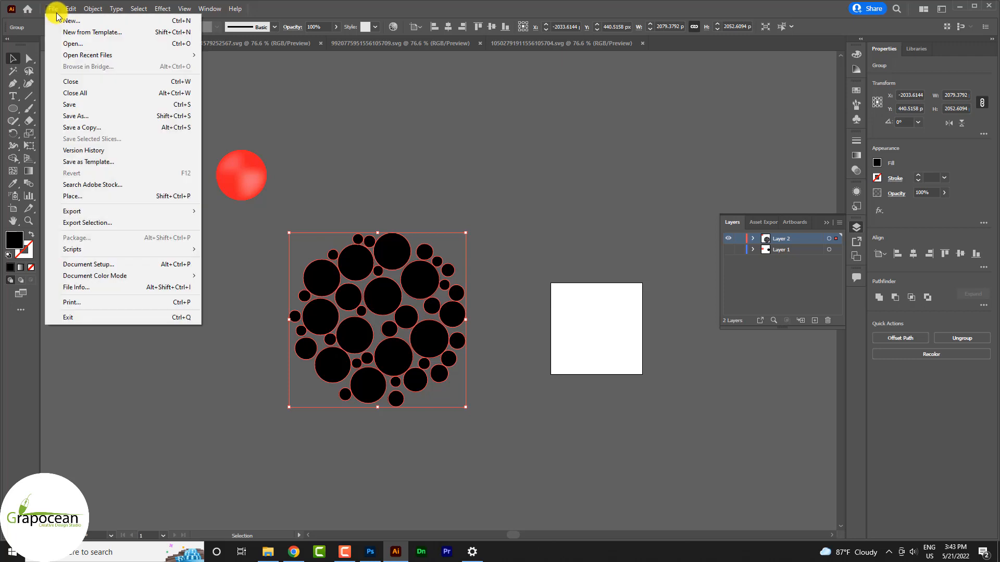
{"action": "left_click", "coordinate": [516, 352]}
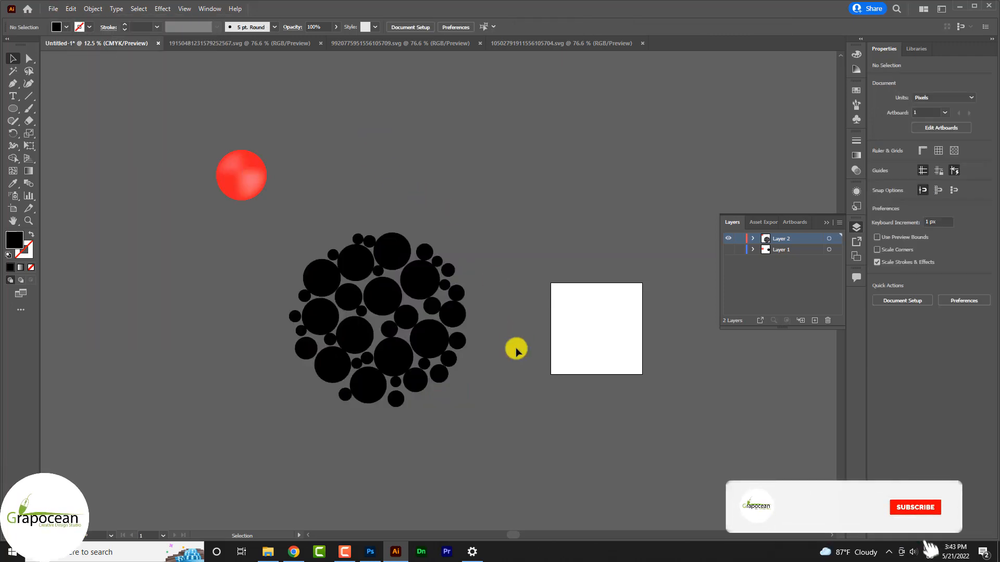
{"action": "left_click_drag", "start_coordinate": [289, 218], "coordinate": [274, 213]}
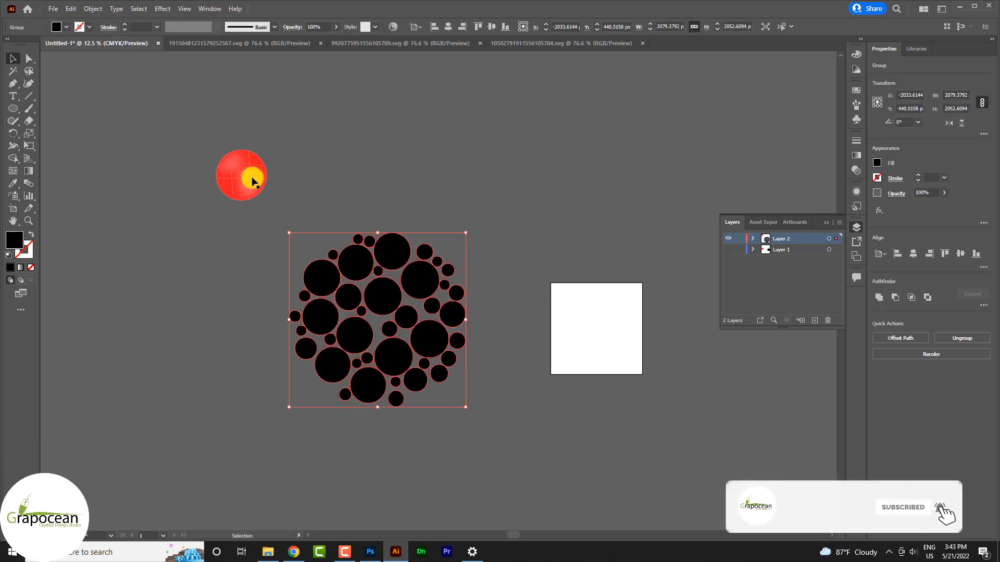
{"action": "left_click", "coordinate": [223, 177]}
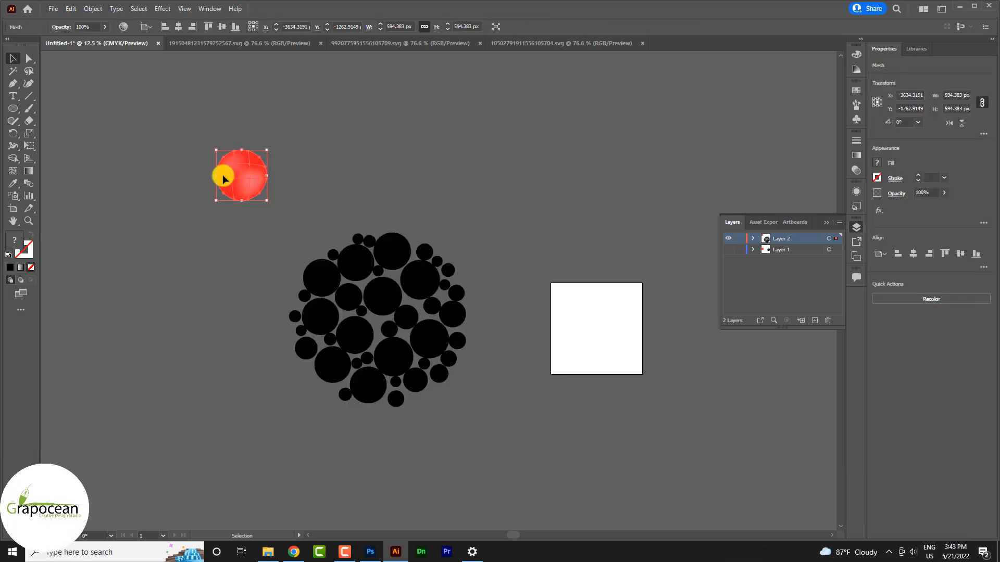
{"action": "left_click", "coordinate": [313, 230]}
{"action": "left_click", "coordinate": [417, 345]}
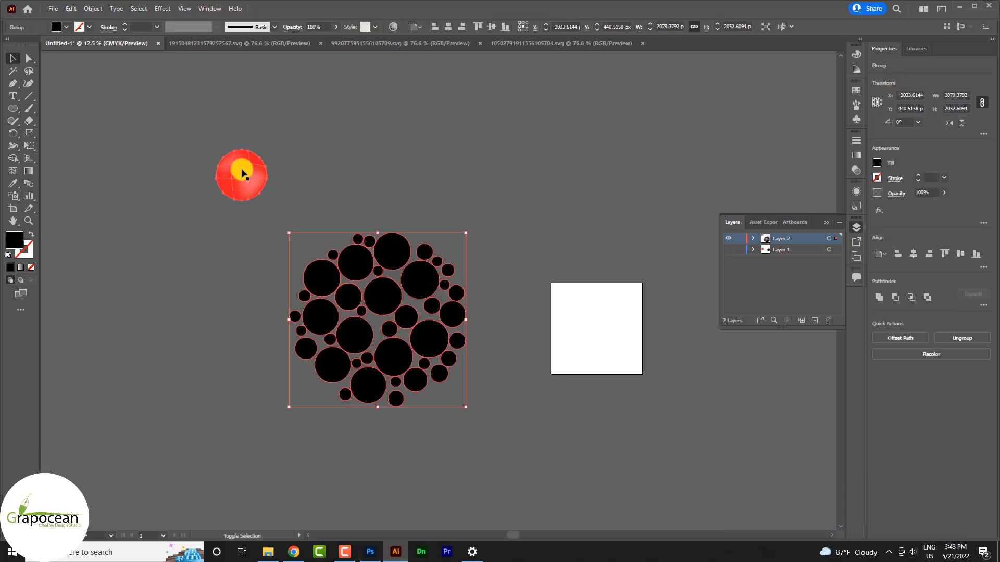
{"action": "left_click", "coordinate": [242, 173], "text": "shift"}
Run the replaceItems script to swap every black circle for the red ball.
{"action": "left_click", "coordinate": [53, 8]}
{"action": "mouse_move", "coordinate": [156, 248]}
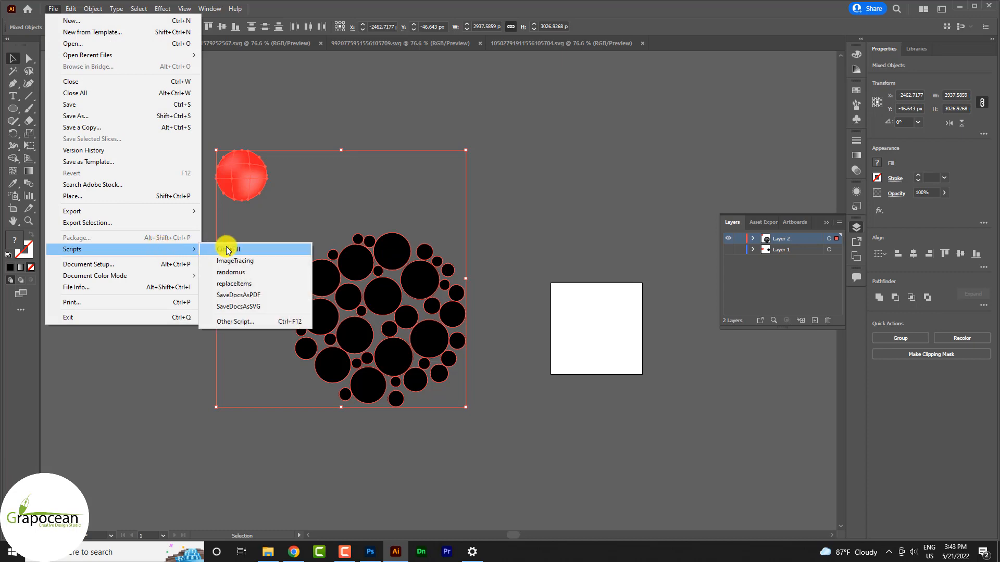
{"action": "left_click", "coordinate": [255, 284]}
{"action": "left_click", "coordinate": [547, 339]}
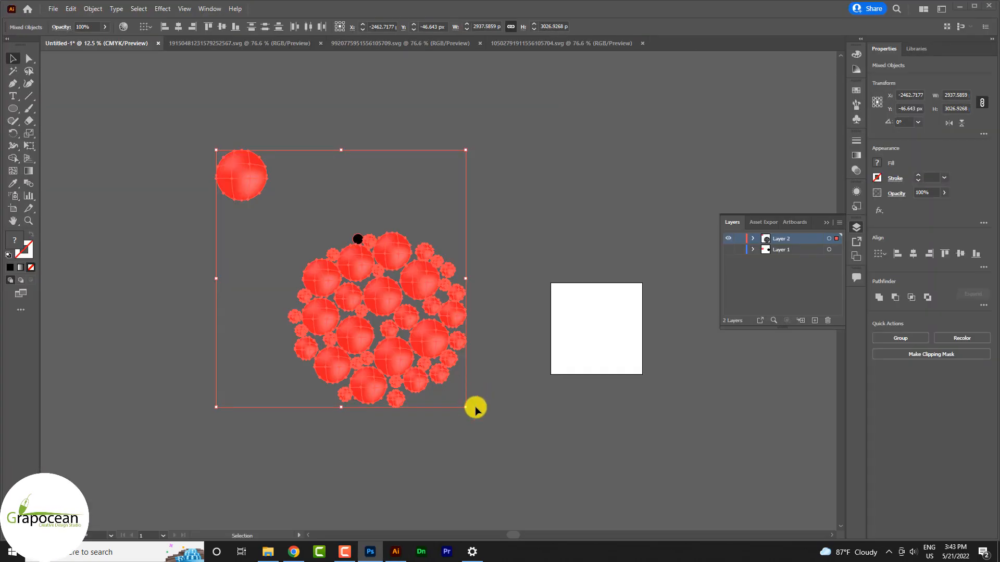
{"action": "left_click", "coordinate": [482, 414]}
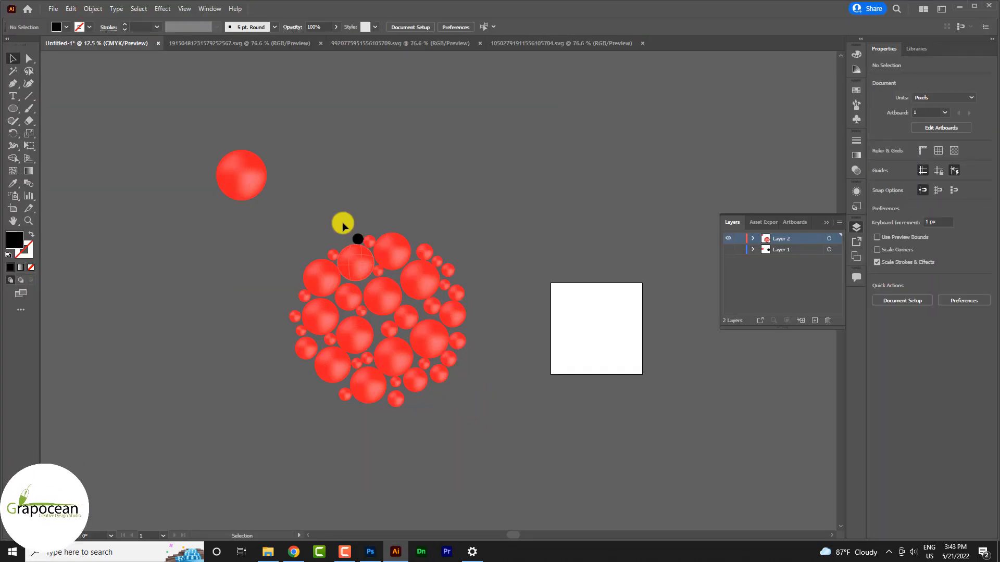
Ungroup the red cluster and give the stray black dot the red ball's look.
{"action": "left_click", "coordinate": [358, 238]}
{"action": "right_click", "coordinate": [357, 235]}
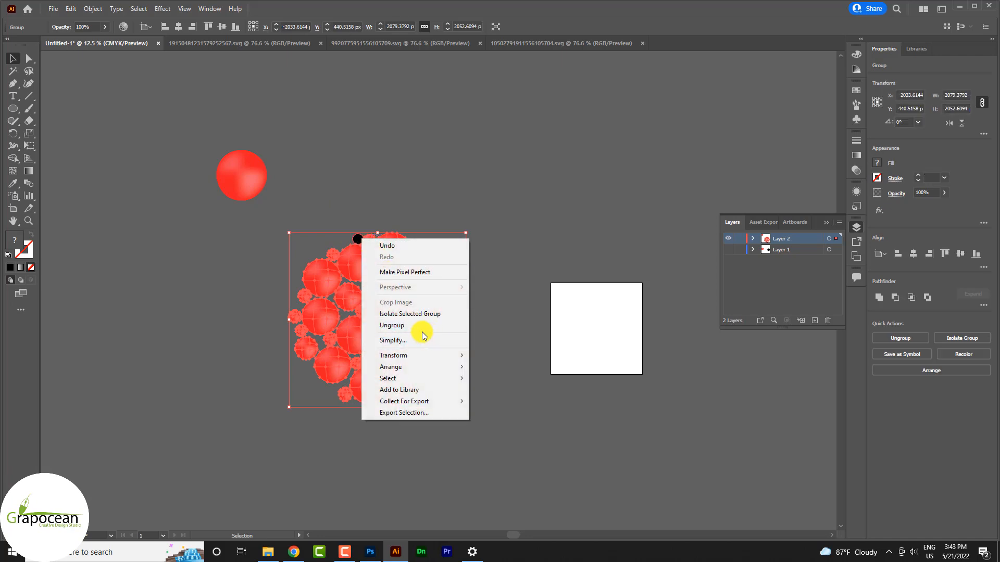
{"action": "left_click", "coordinate": [391, 259]}
{"action": "left_click", "coordinate": [357, 239]}
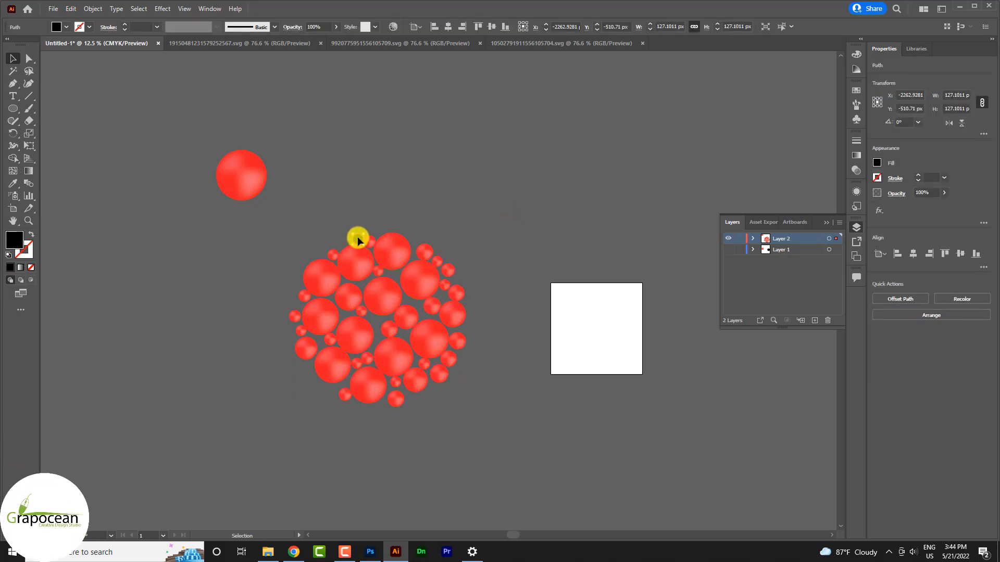
{"action": "left_click", "coordinate": [14, 183]}
{"action": "left_click", "coordinate": [252, 171]}
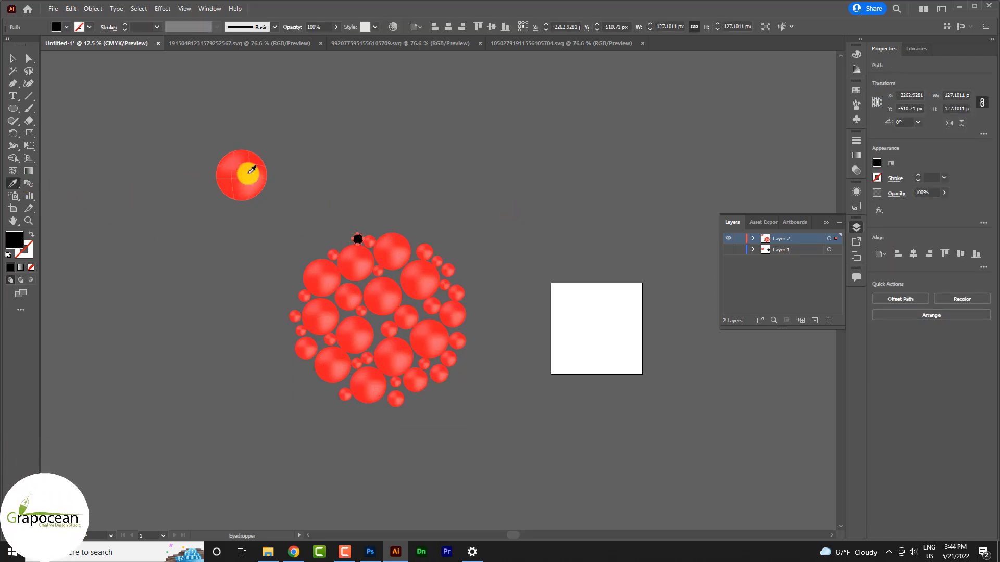
{"action": "left_click", "coordinate": [15, 60]}
Delete the flat light-red circle and copy a small red ball into the gap.
{"action": "left_click", "coordinate": [139, 254]}
{"action": "scroll", "coordinate": [235, 172], "scroll_direction": "up", "scroll_amount": 3}
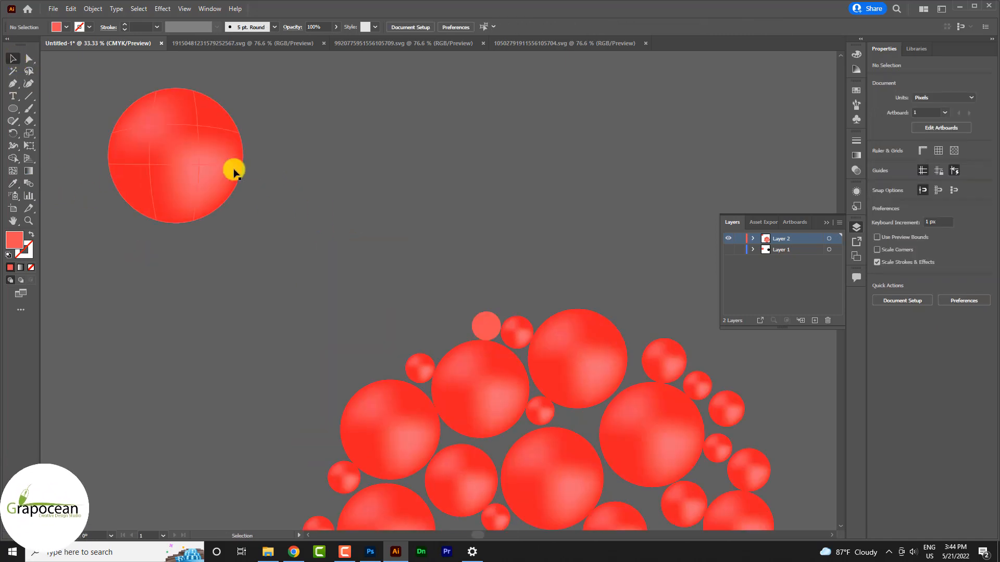
{"action": "left_click", "coordinate": [484, 327]}
{"action": "key", "text": "Delete"}
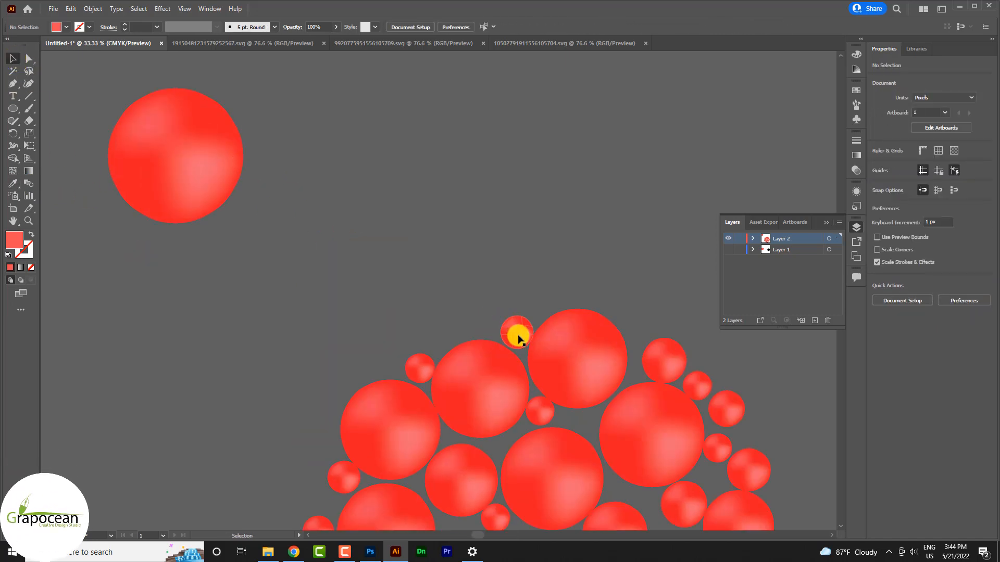
{"action": "mouse_move", "coordinate": [519, 337]}
{"action": "left_mouse_down"}
{"action": "mouse_move", "coordinate": [481, 331]}
{"action": "mouse_move", "coordinate": [479, 319]}
{"action": "left_mouse_up"}
{"action": "left_click", "coordinate": [532, 253]}
{"action": "scroll", "coordinate": [531, 254], "scroll_direction": "down", "scroll_amount": 4}
Drag the whole red ball cluster onto the Photoshop banner canvas.
{"action": "mouse_move", "coordinate": [456, 432]}
{"action": "left_mouse_down"}
{"action": "mouse_move", "coordinate": [321, 327]}
{"action": "mouse_move", "coordinate": [289, 280]}
{"action": "left_mouse_up"}
{"action": "left_click_drag", "start_coordinate": [366, 339], "coordinate": [369, 545]}
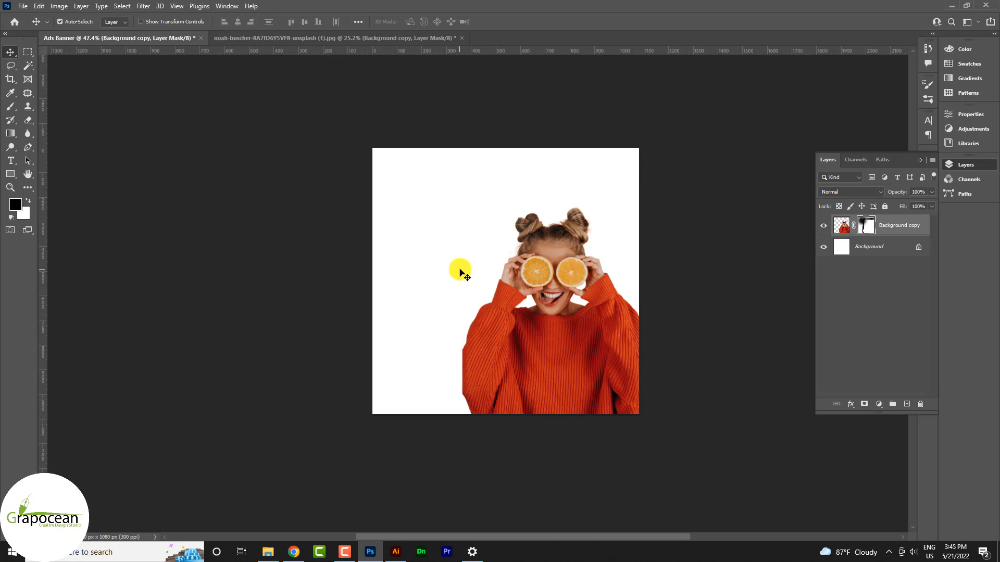
{"action": "left_click_drag", "start_coordinate": [460, 271], "coordinate": [458, 270]}
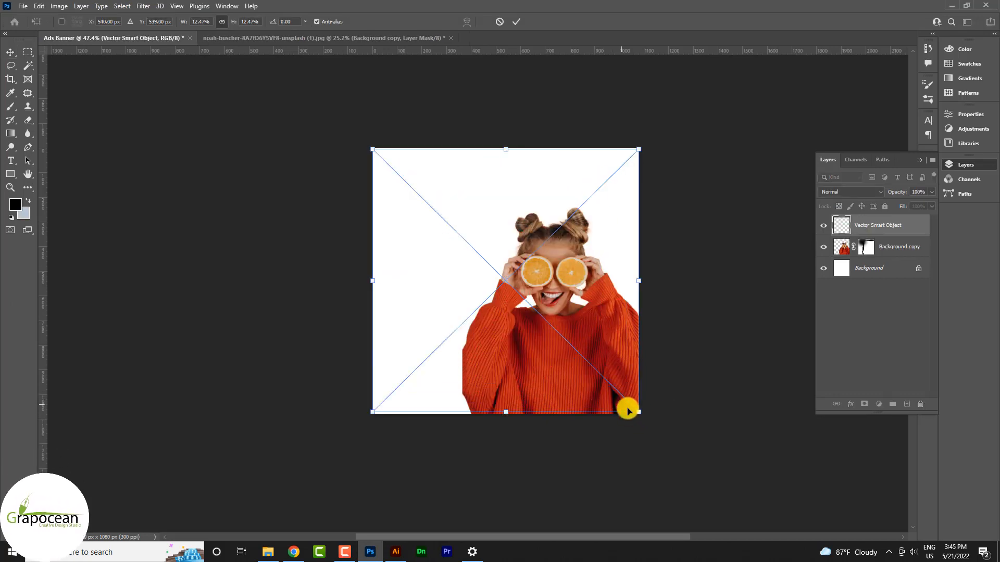
Scale the red cluster down, move its layer below the girl's photo, and shift it lower-left.
{"action": "left_click_drag", "start_coordinate": [639, 412], "coordinate": [597, 390], "text": "alt"}
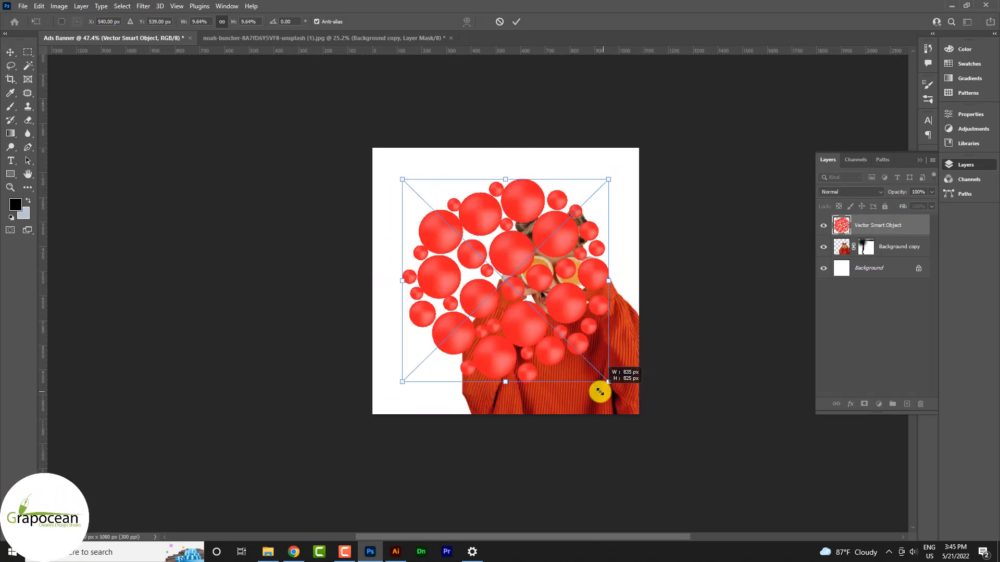
{"action": "left_click_drag", "start_coordinate": [884, 225], "coordinate": [869, 260]}
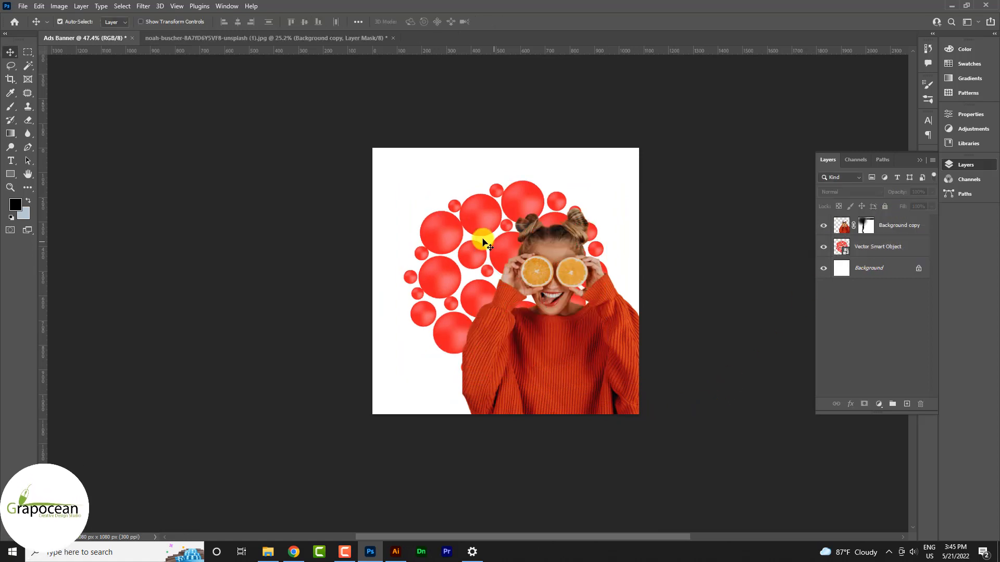
{"action": "left_click_drag", "start_coordinate": [470, 301], "coordinate": [421, 383]}
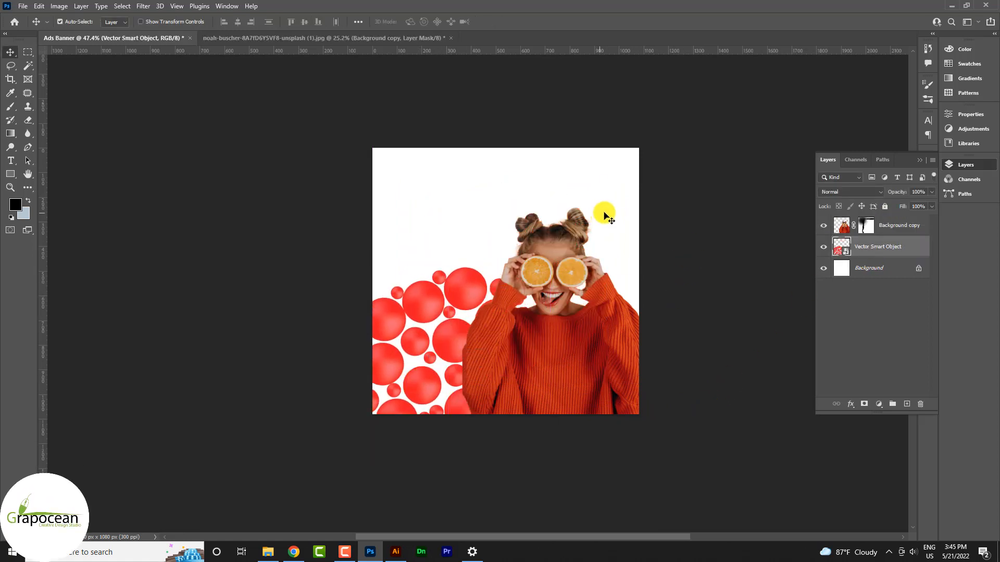
{"action": "left_click", "coordinate": [843, 268]}
Add a Solid Color fill layer using the orange-red sampled from the girl's sweater.
{"action": "left_click", "coordinate": [879, 404]}
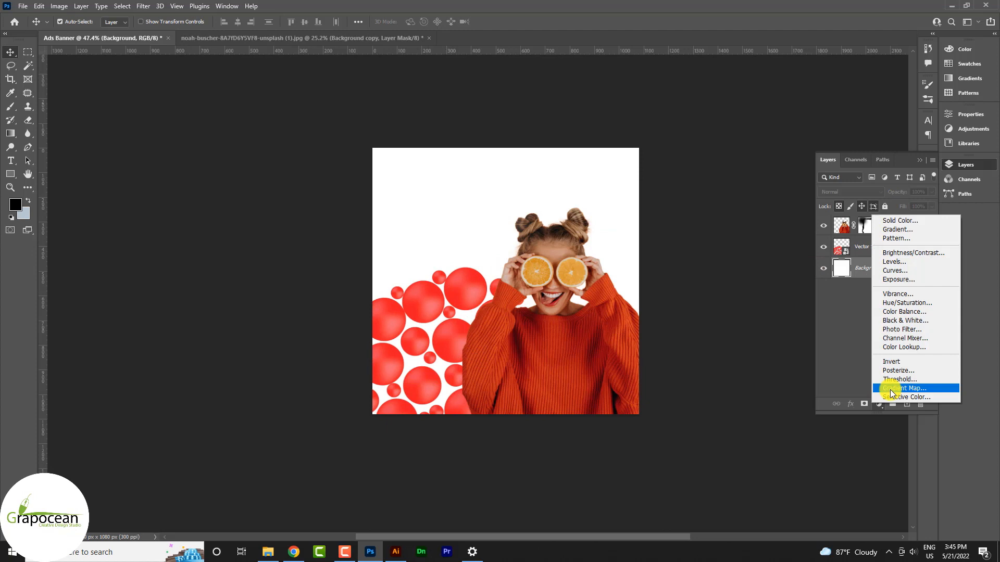
{"action": "left_click", "coordinate": [924, 225]}
{"action": "left_click", "coordinate": [424, 305]}
{"action": "left_click", "coordinate": [481, 271]}
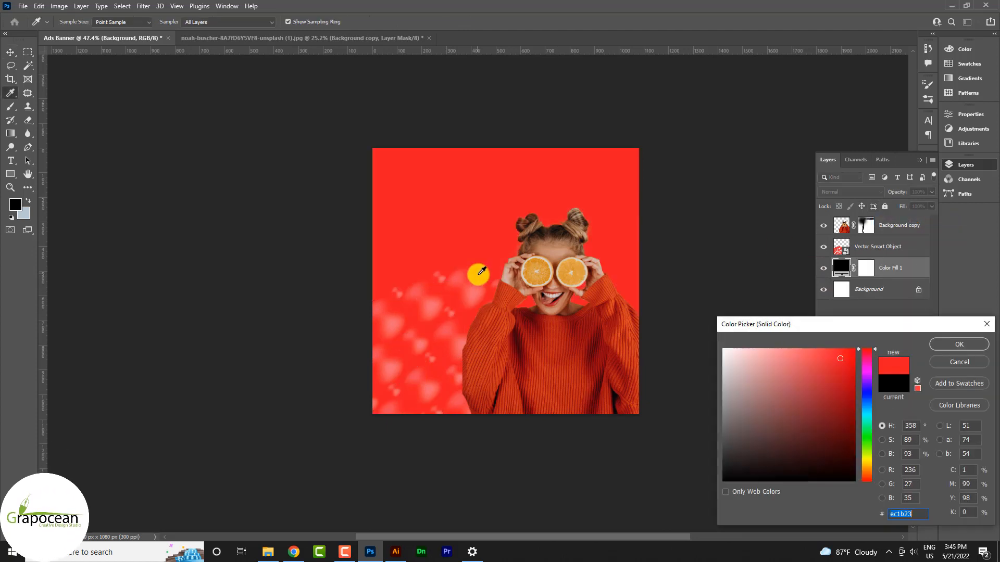
{"action": "left_click", "coordinate": [471, 293]}
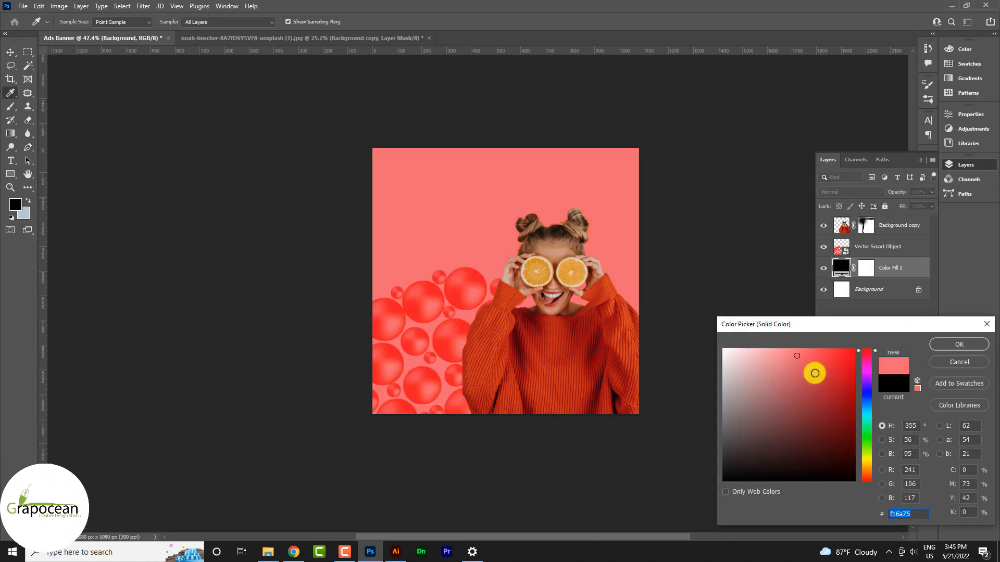
{"action": "mouse_move", "coordinate": [840, 359]}
{"action": "left_mouse_down"}
{"action": "mouse_move", "coordinate": [866, 402]}
{"action": "mouse_move", "coordinate": [869, 385]}
{"action": "left_mouse_up"}
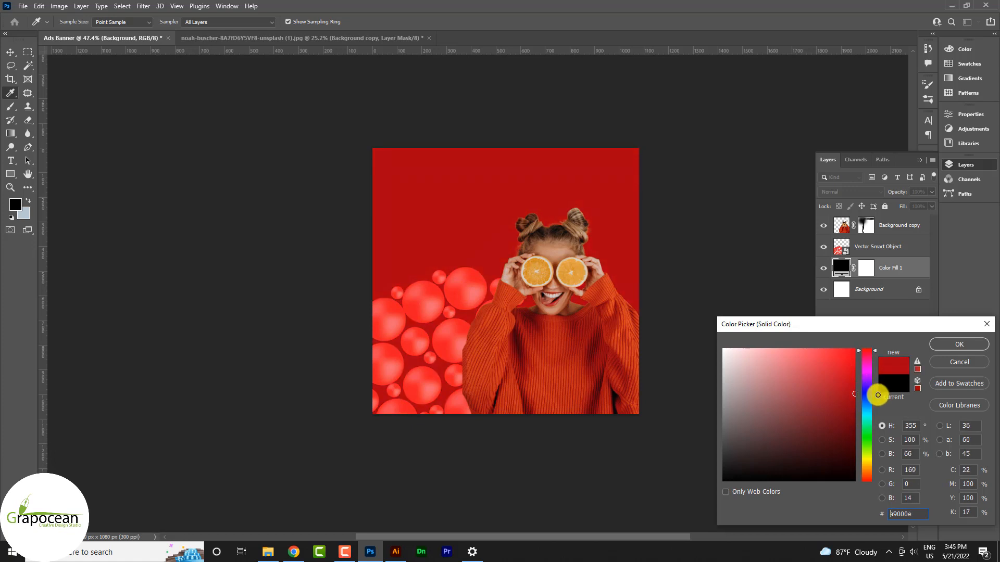
{"action": "left_click", "coordinate": [595, 357]}
{"action": "left_click", "coordinate": [552, 363]}
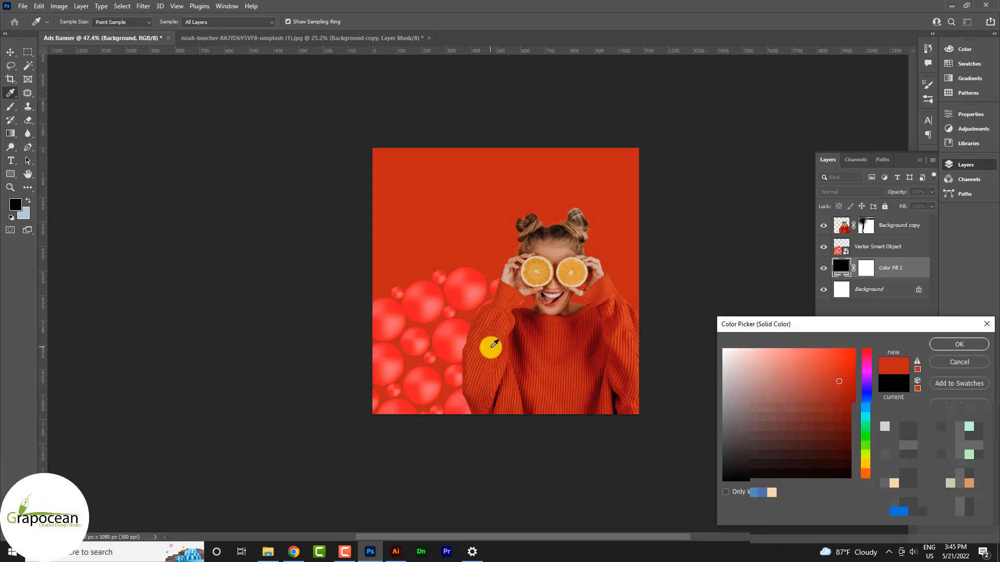
{"action": "left_click", "coordinate": [959, 344]}
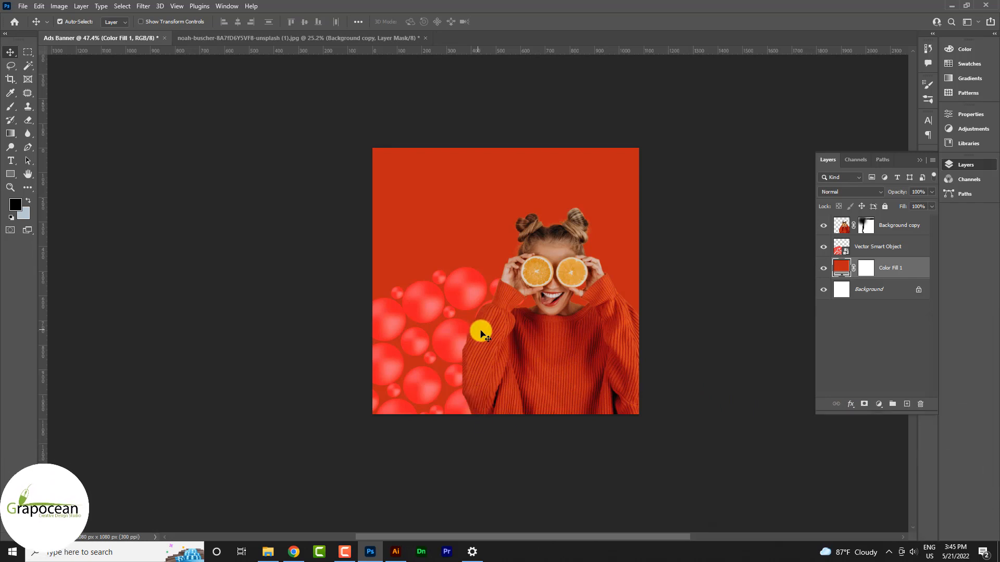
{"action": "scroll", "coordinate": [469, 327], "scroll_direction": "up", "scroll_amount": 3}
Duplicate the bubble cluster layer and apply a Motion Blur to the copy.
{"action": "left_click", "coordinate": [880, 247]}
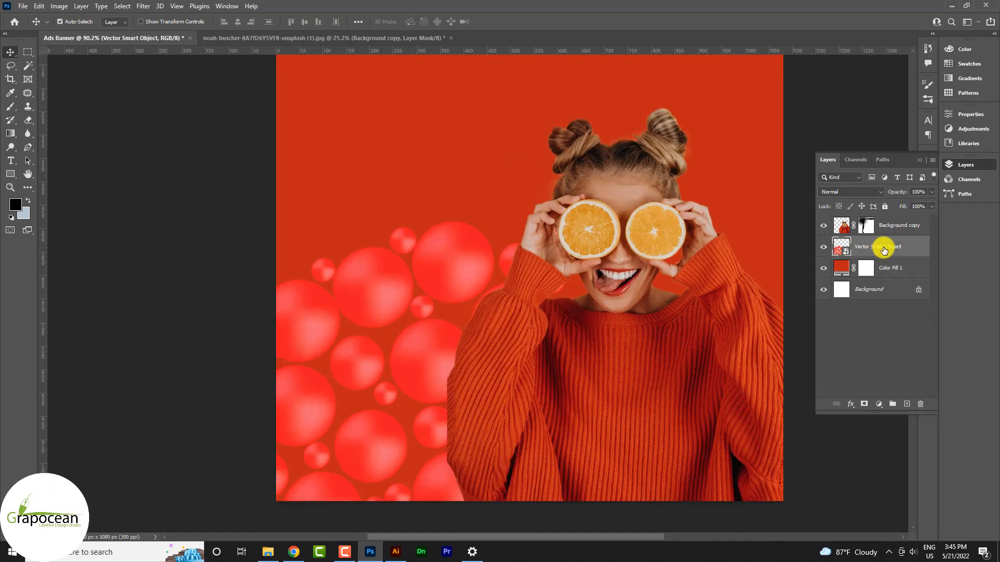
{"action": "key", "text": "ctrl+j"}
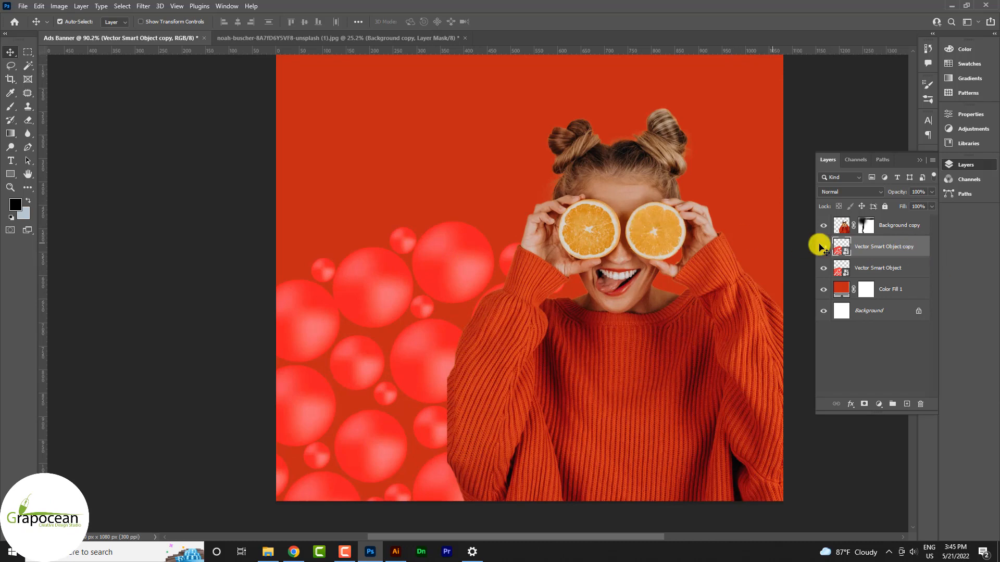
{"action": "left_click", "coordinate": [884, 275]}
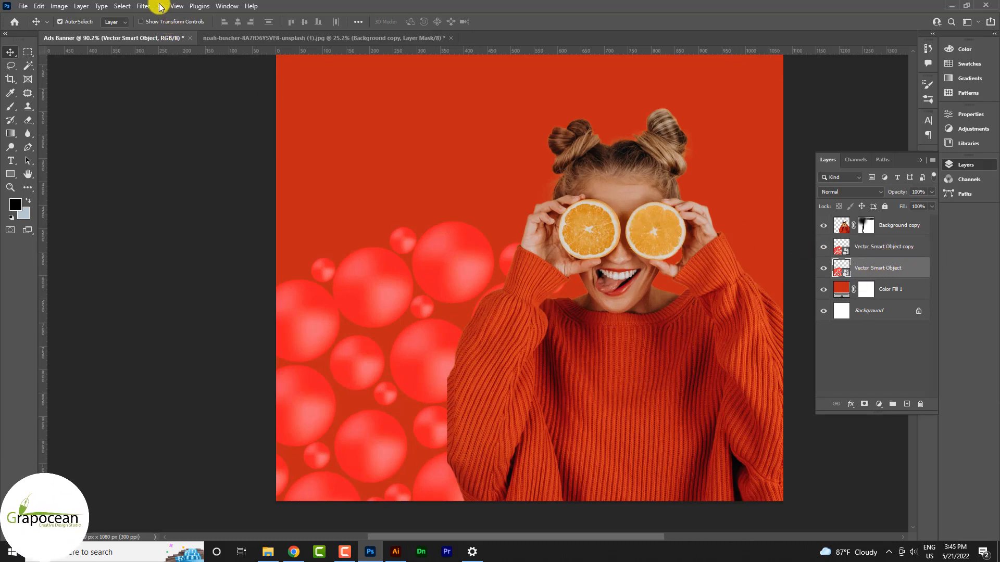
{"action": "left_click", "coordinate": [123, 6]}
{"action": "left_click", "coordinate": [887, 249]}
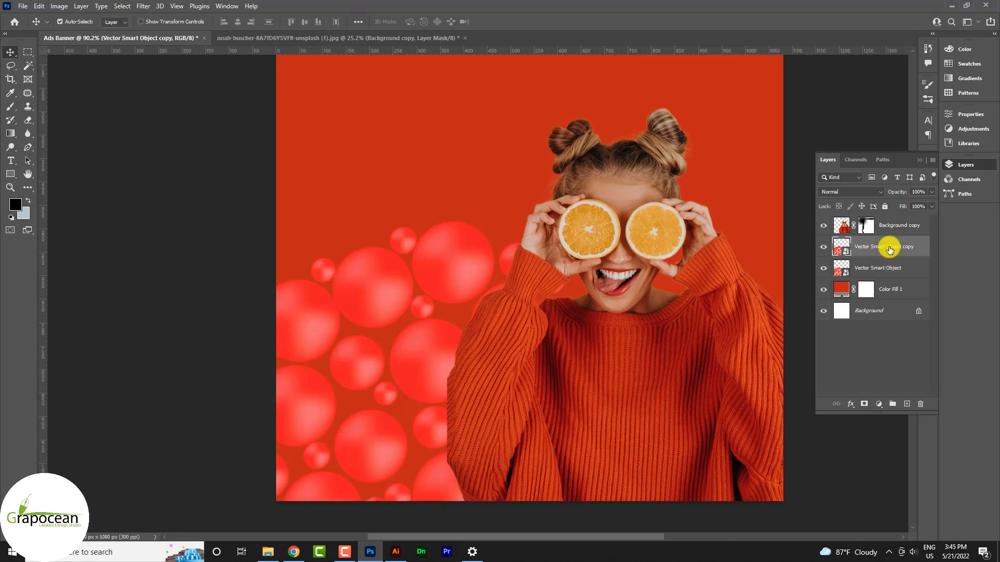
{"action": "left_click", "coordinate": [141, 8]}
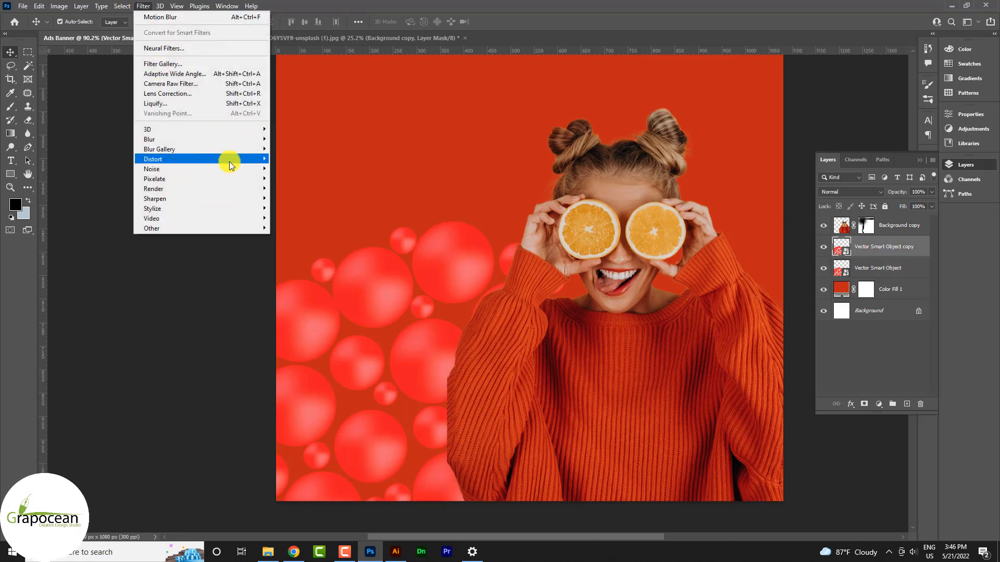
{"action": "mouse_move", "coordinate": [251, 139]}
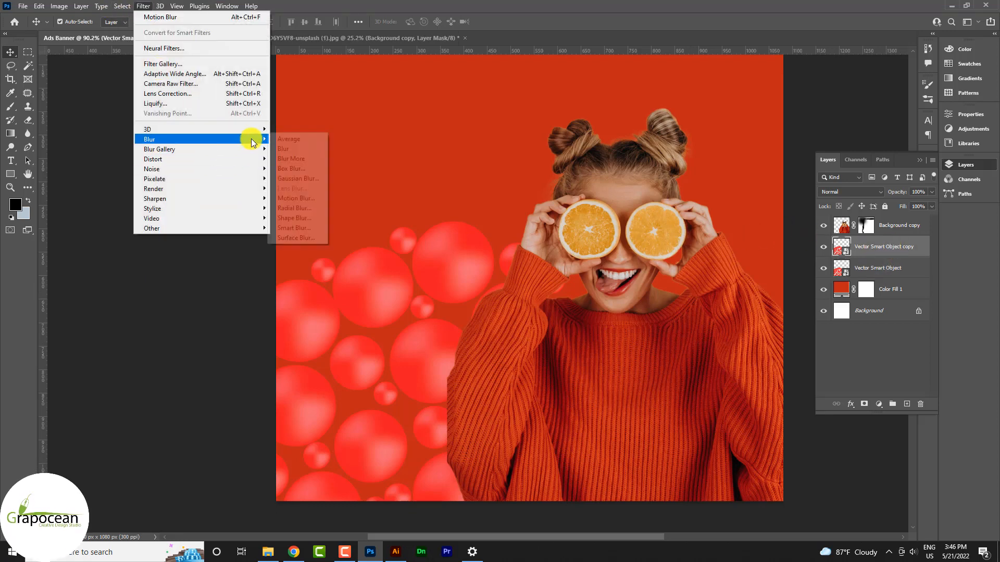
{"action": "left_click", "coordinate": [305, 198]}
{"action": "left_click", "coordinate": [681, 212]}
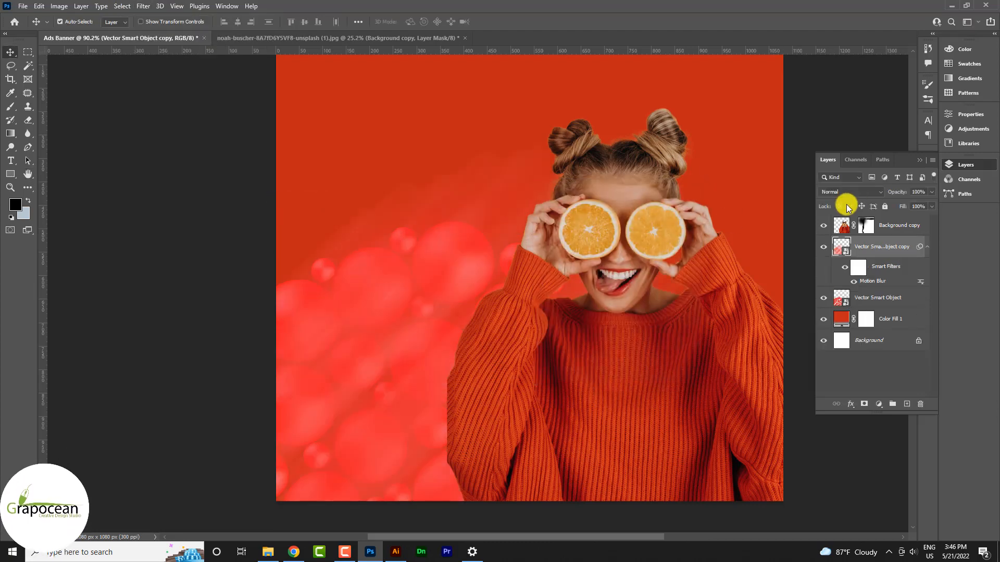
Set the blurred copy to Color Dodge and move it beneath the original bubbles.
{"action": "left_click", "coordinate": [848, 191]}
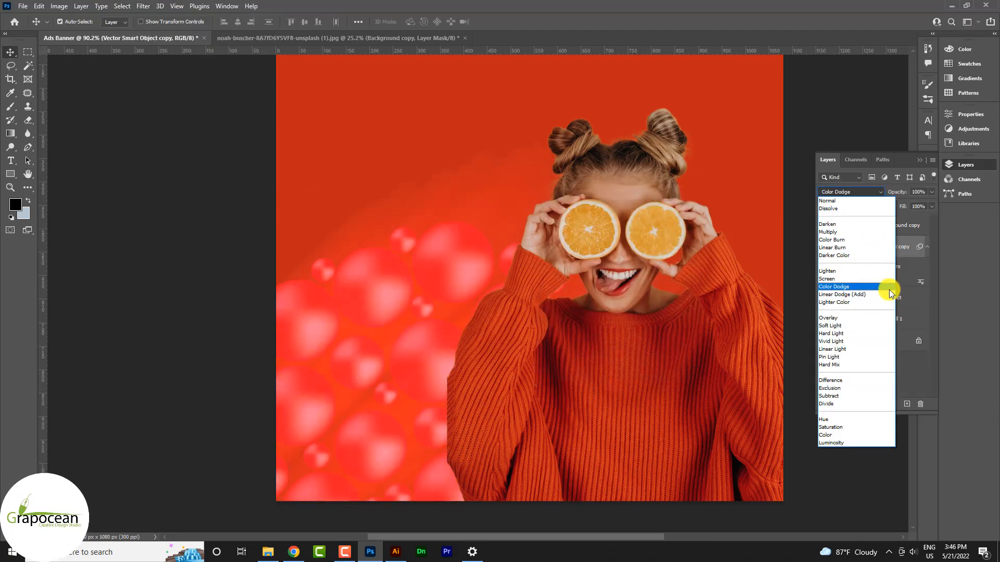
{"action": "left_click", "coordinate": [889, 289]}
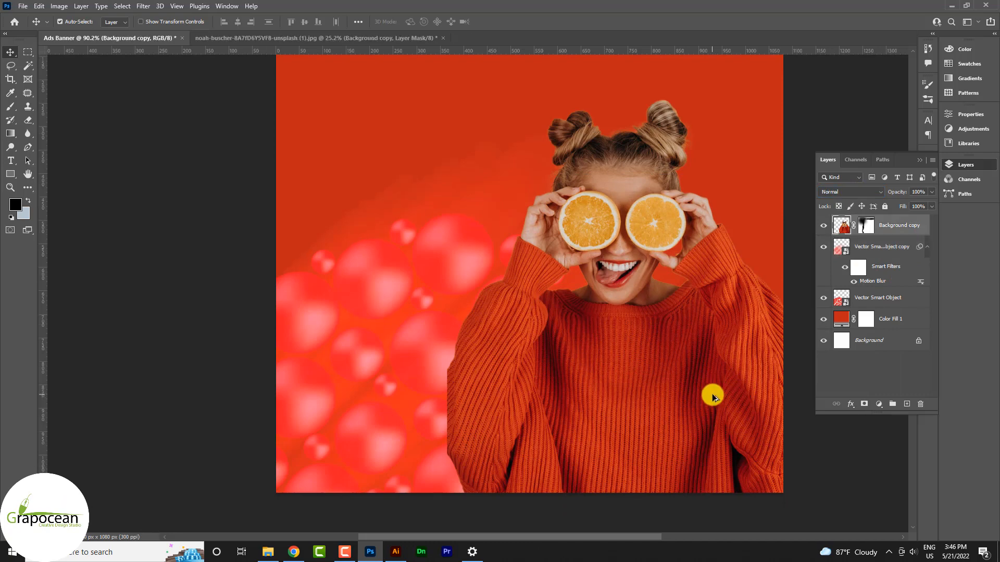
{"action": "scroll", "coordinate": [710, 395], "scroll_direction": "down", "scroll_amount": 3}
{"action": "left_click", "coordinate": [894, 232]}
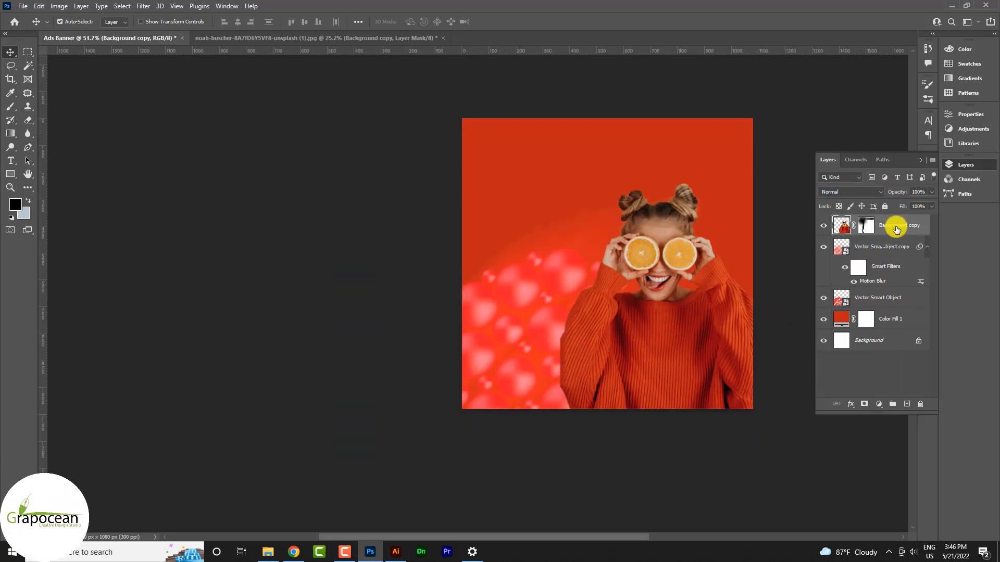
{"action": "left_click_drag", "start_coordinate": [889, 245], "coordinate": [881, 307]}
Scale the blurred Color Dodge bubble copy up across the whole banner.
{"action": "key", "text": "ctrl+t"}
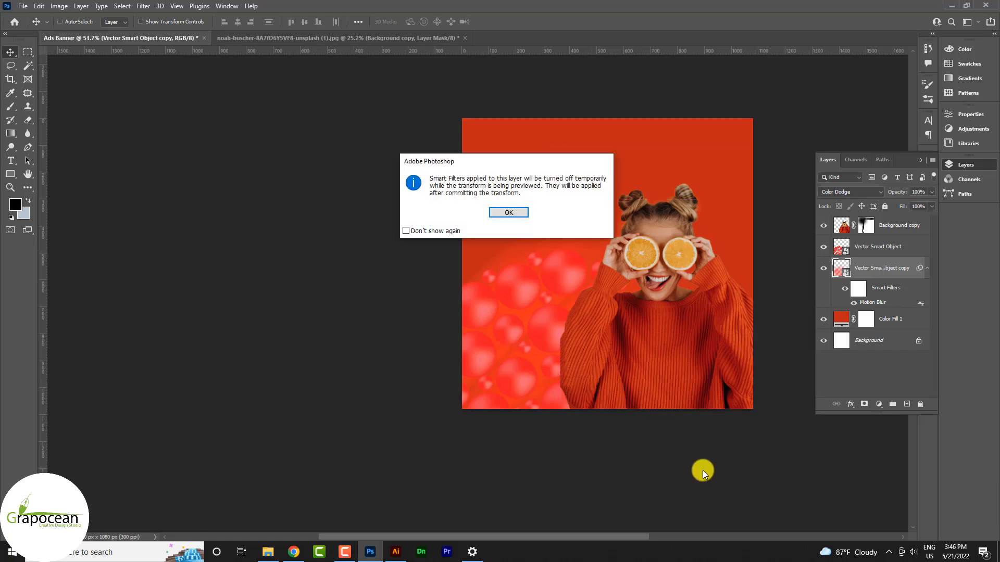
{"action": "left_click", "coordinate": [508, 212]}
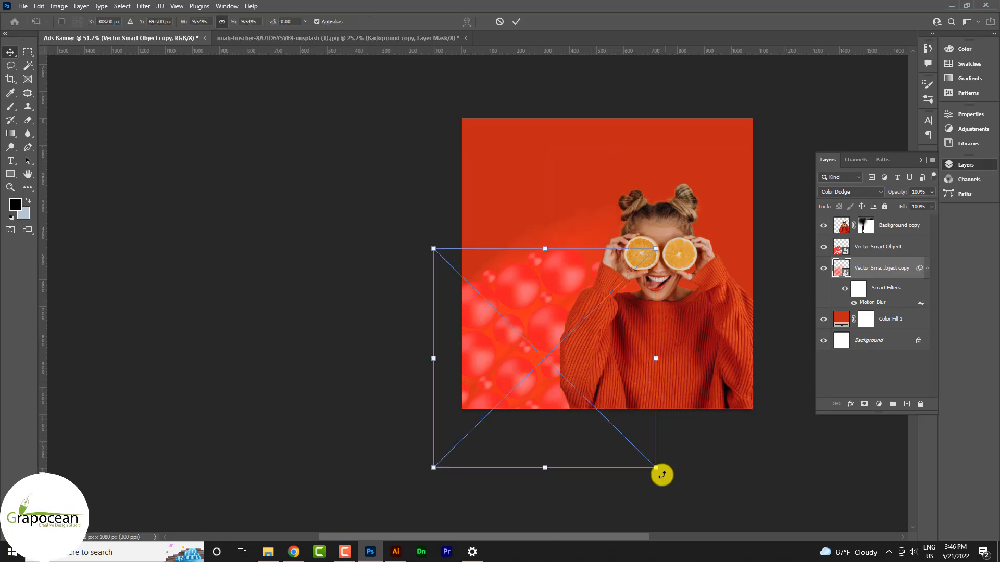
{"action": "mouse_move", "coordinate": [672, 482]}
{"action": "left_mouse_down"}
{"action": "mouse_move", "coordinate": [725, 537]}
{"action": "mouse_move", "coordinate": [689, 473]}
{"action": "left_mouse_up"}
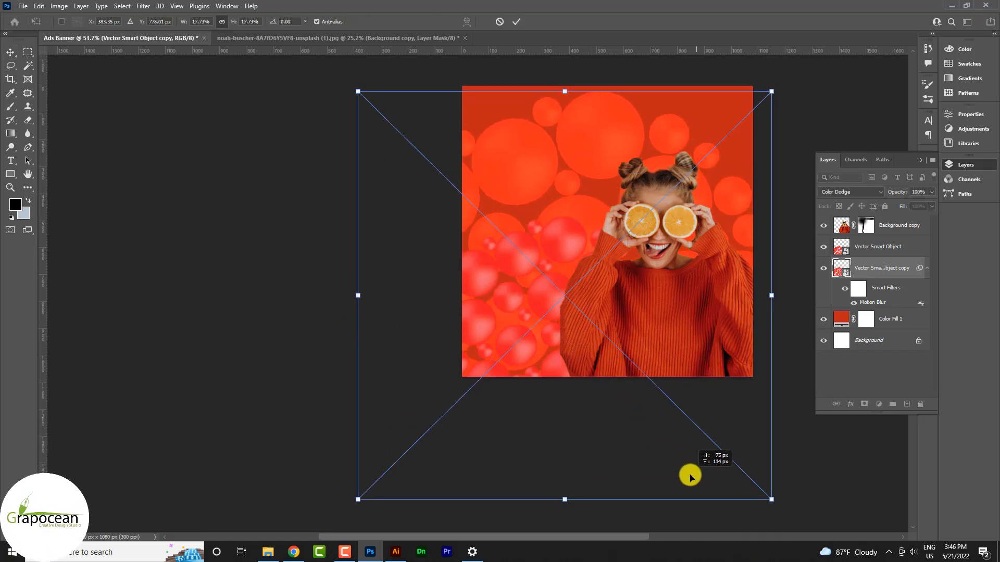
{"action": "left_click", "coordinate": [516, 22]}
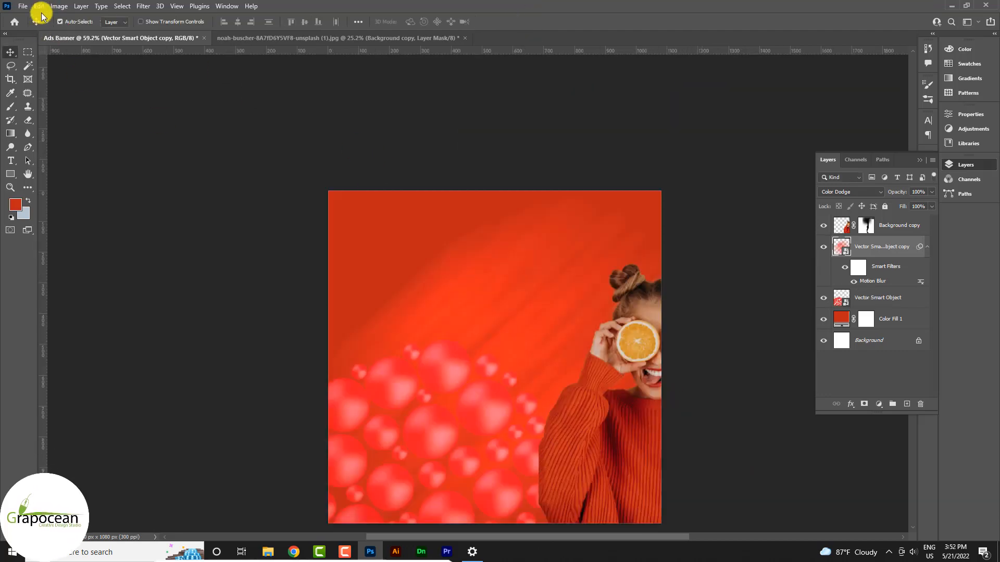
Browse the menus for transform and filter commands, closing them without applying anything.
{"action": "left_click", "coordinate": [40, 7]}
{"action": "mouse_move", "coordinate": [141, 242]}
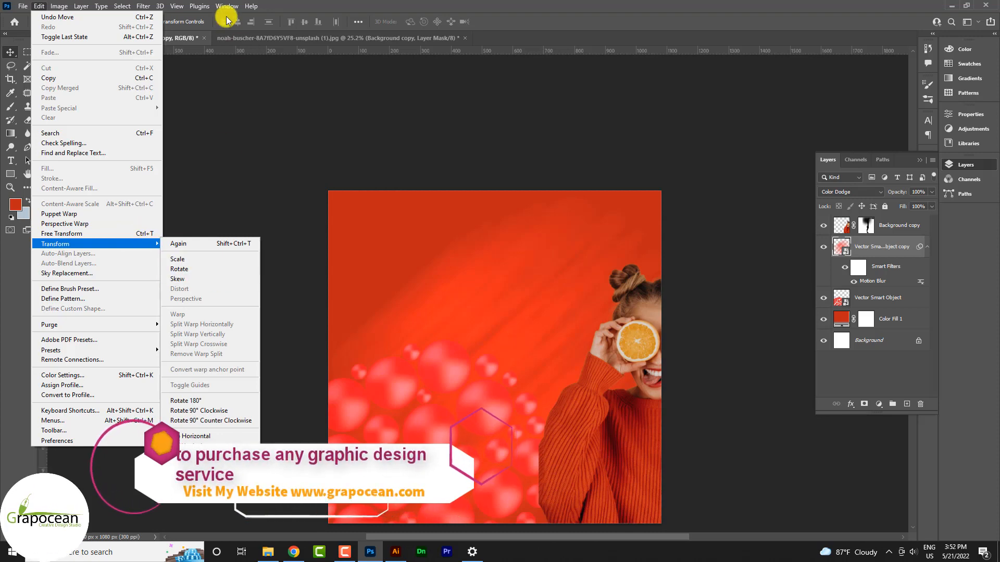
{"action": "mouse_move", "coordinate": [177, 6]}
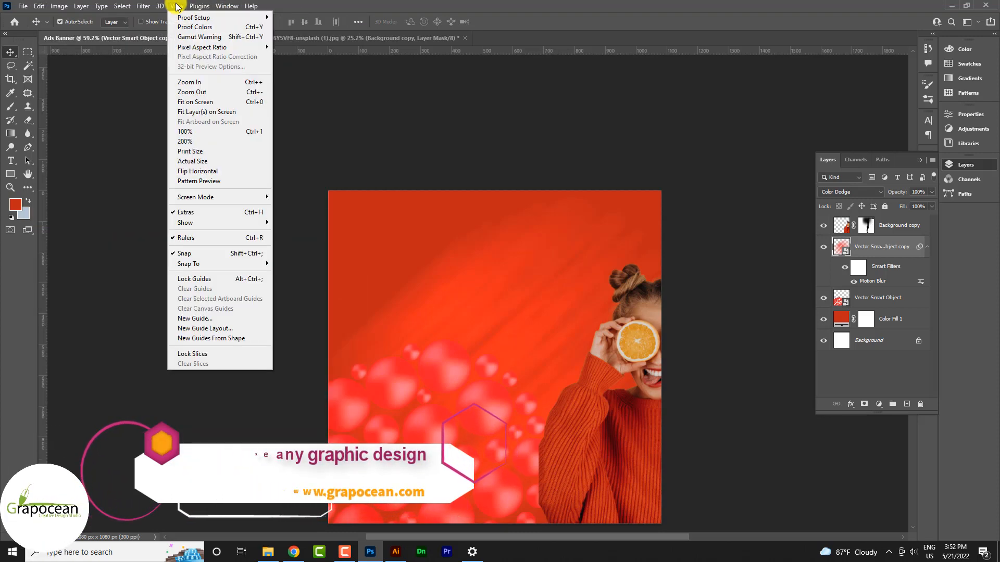
{"action": "mouse_move", "coordinate": [143, 6]}
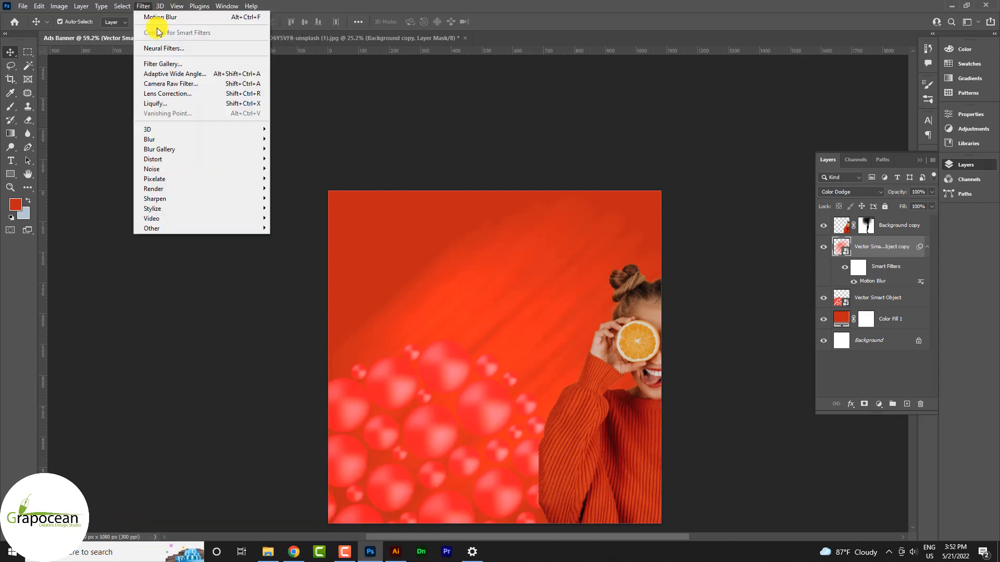
{"action": "mouse_move", "coordinate": [246, 203]}
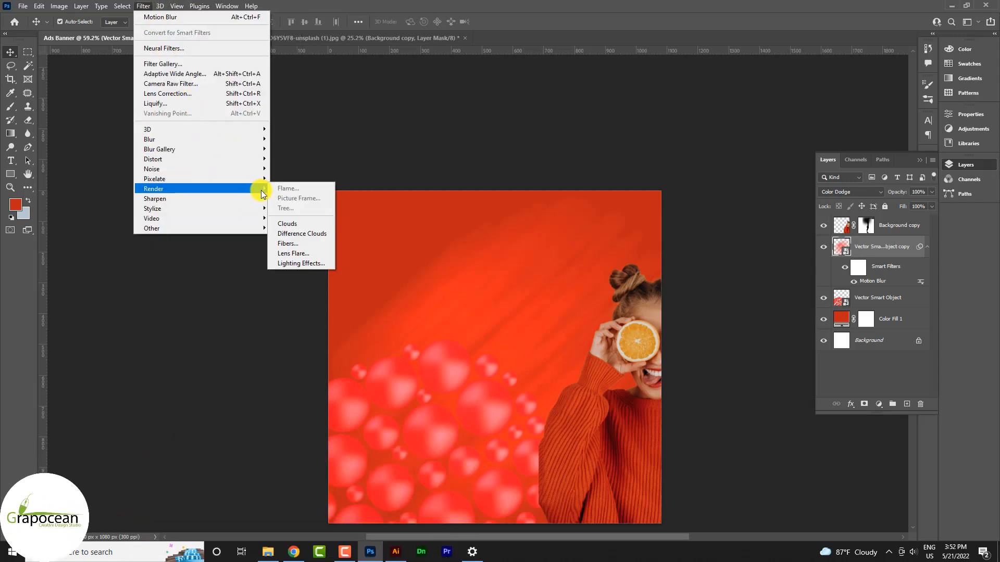
{"action": "left_click", "coordinate": [289, 315]}
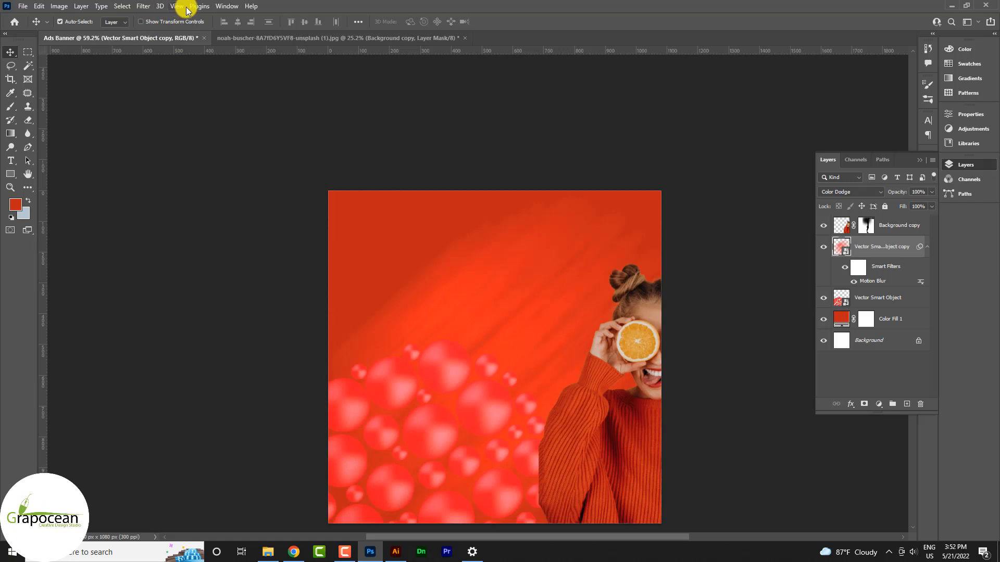
Apply a Wave distortion with maximum wavelength 121 and a higher amplitude.
{"action": "left_click", "coordinate": [145, 6]}
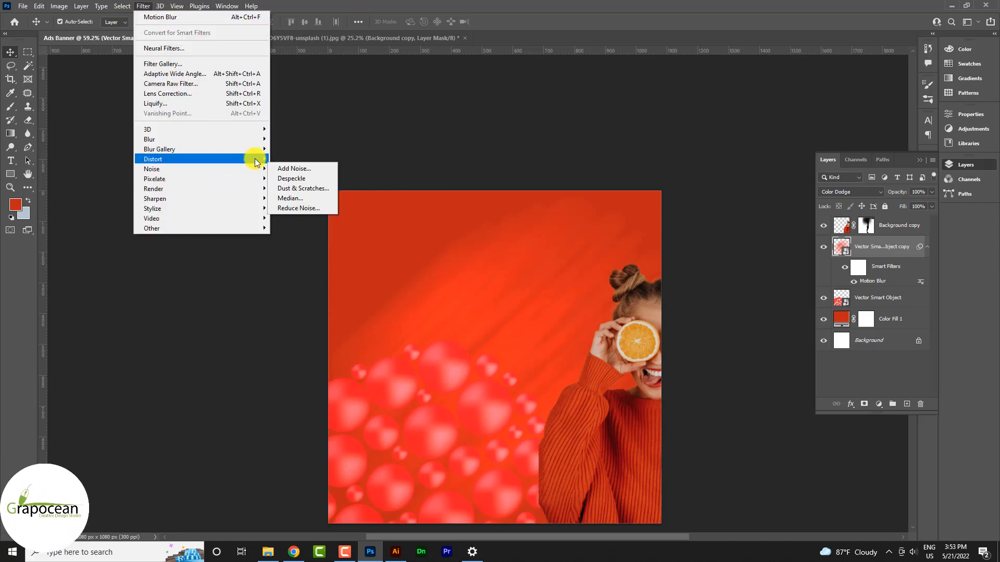
{"action": "mouse_move", "coordinate": [275, 161]}
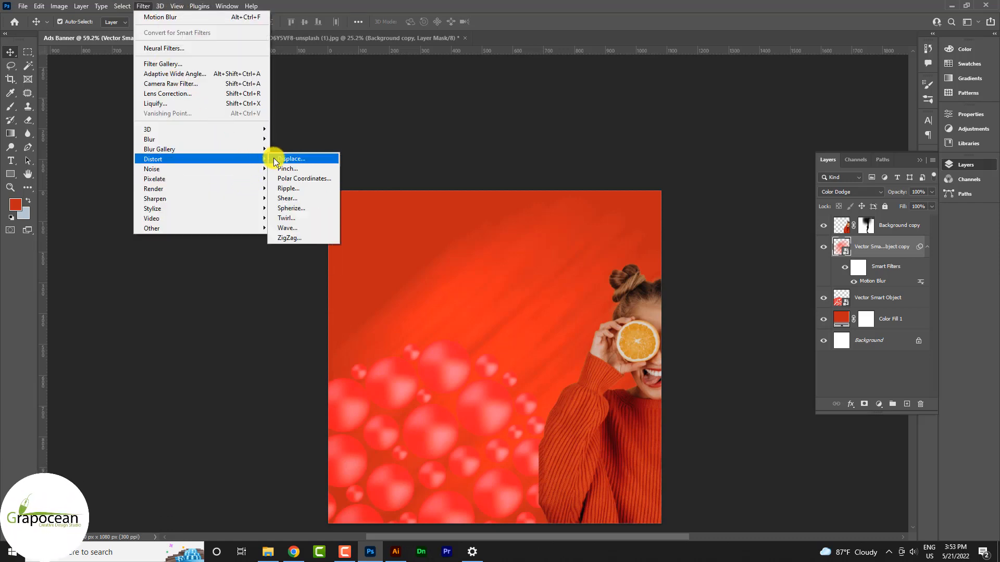
{"action": "left_click", "coordinate": [302, 229]}
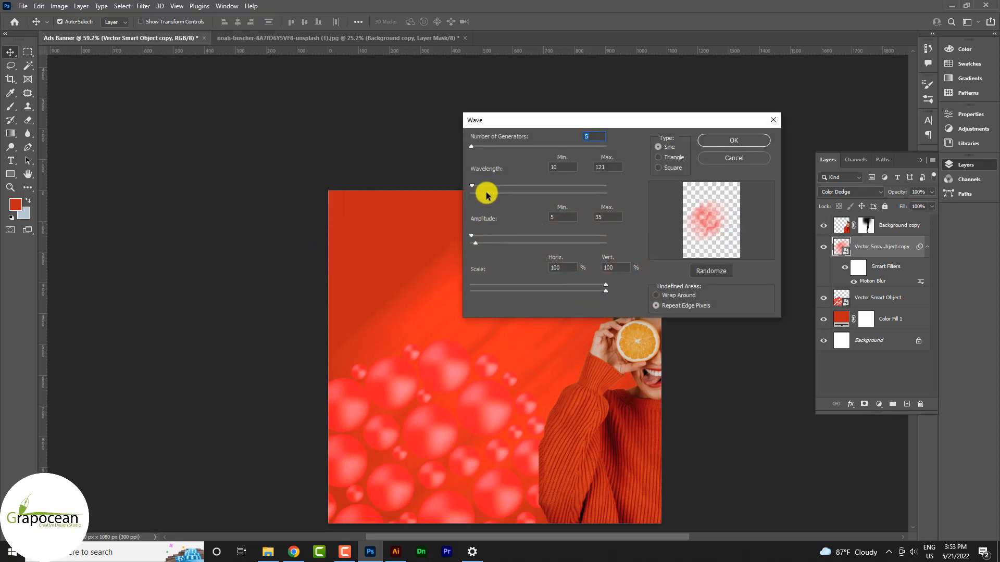
{"action": "left_click_drag", "start_coordinate": [491, 193], "coordinate": [485, 194]}
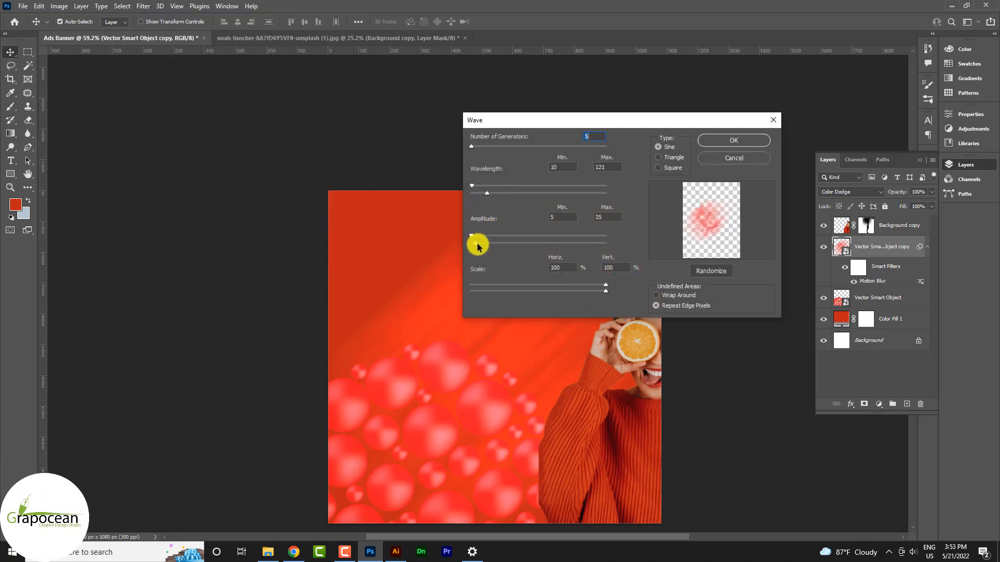
{"action": "left_click_drag", "start_coordinate": [472, 245], "coordinate": [479, 245]}
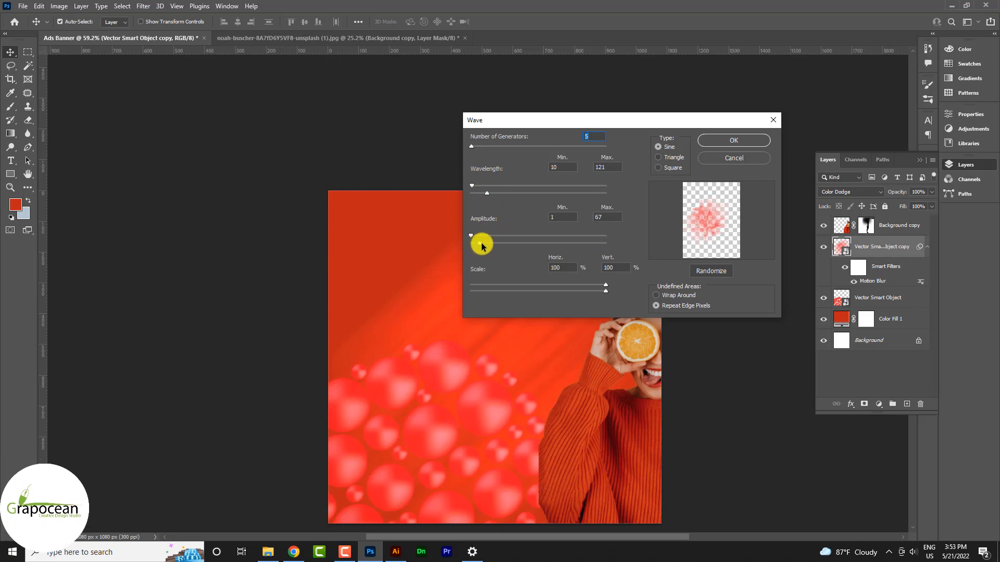
{"action": "left_click", "coordinate": [755, 141]}
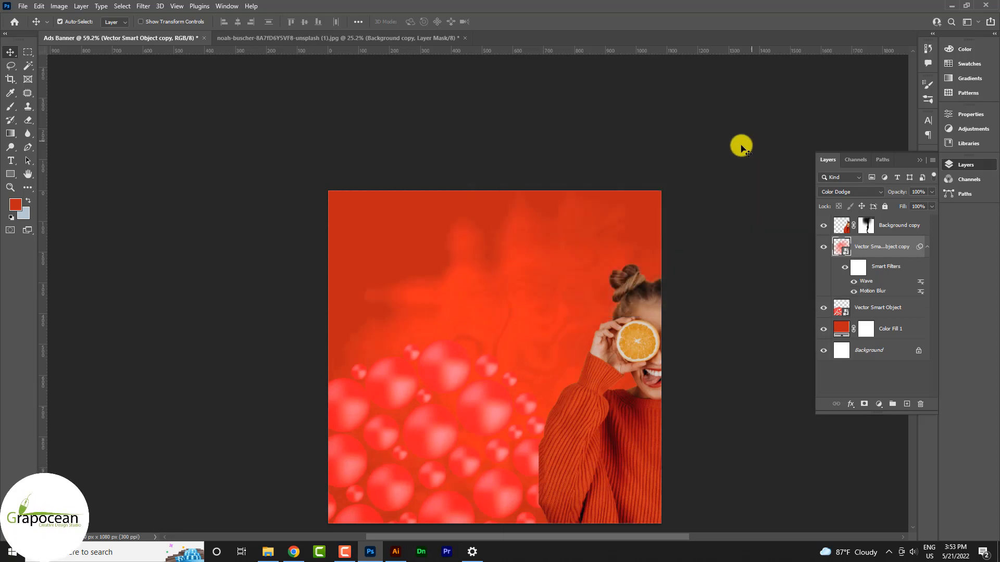
{"action": "scroll", "coordinate": [680, 315], "scroll_direction": "down", "scroll_amount": 2}
{"action": "scroll", "coordinate": [540, 334], "scroll_direction": "down", "scroll_amount": 3}
{"action": "scroll", "coordinate": [476, 297], "scroll_direction": "up", "scroll_amount": 5}
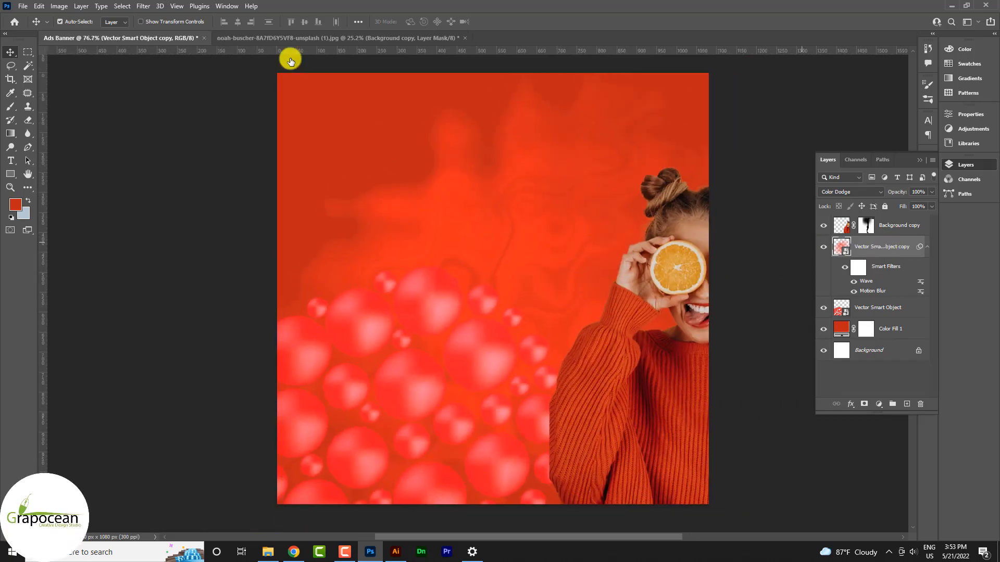
Apply Filter Gallery's Artistic > Plastic Wrap at Highlight Strength 20 and Smoothness 15.
{"action": "left_click", "coordinate": [149, 6]}
{"action": "left_click", "coordinate": [140, 6]}
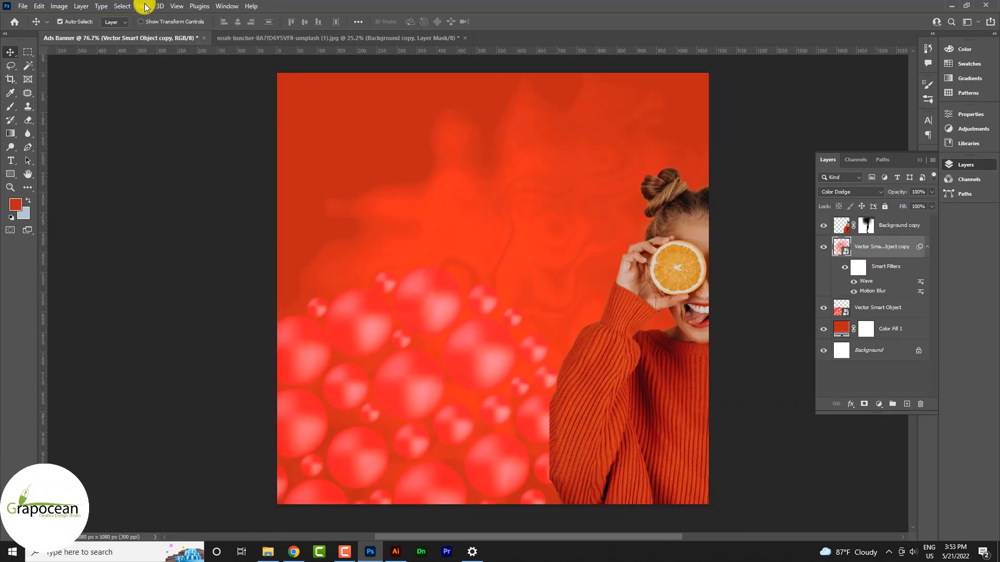
{"action": "left_click", "coordinate": [141, 6]}
{"action": "left_click", "coordinate": [180, 65]}
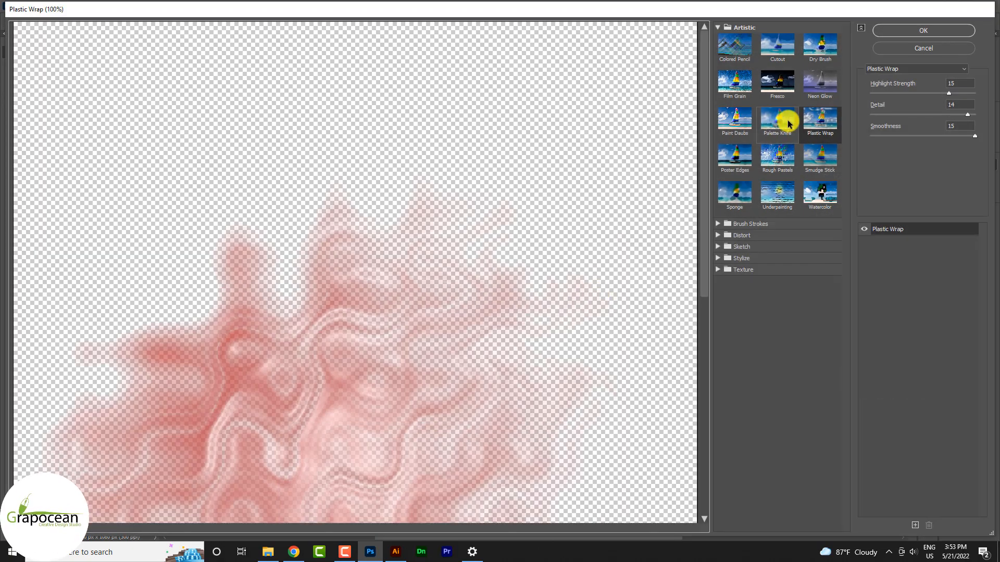
{"action": "left_click", "coordinate": [820, 122]}
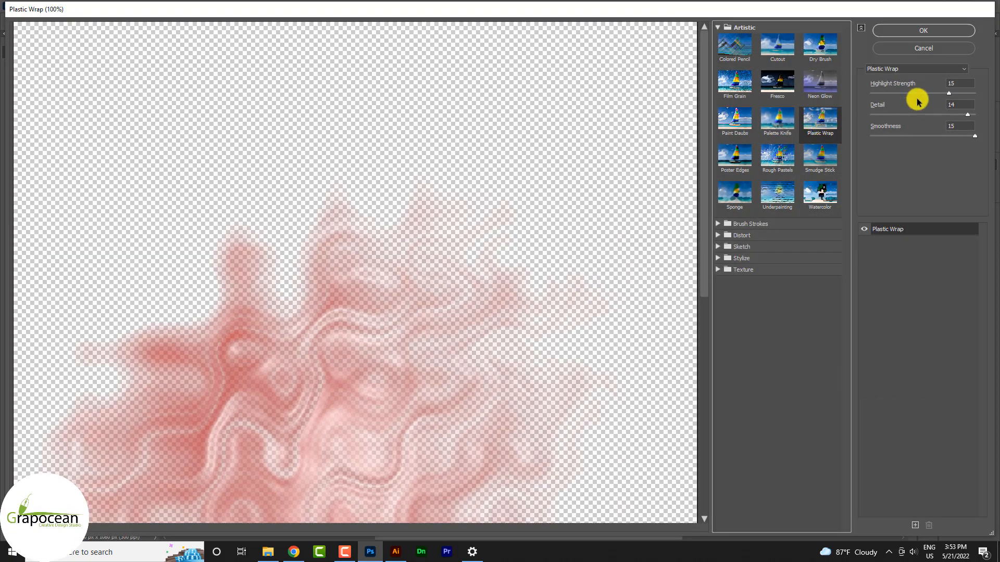
{"action": "left_click_drag", "start_coordinate": [952, 94], "coordinate": [975, 95]}
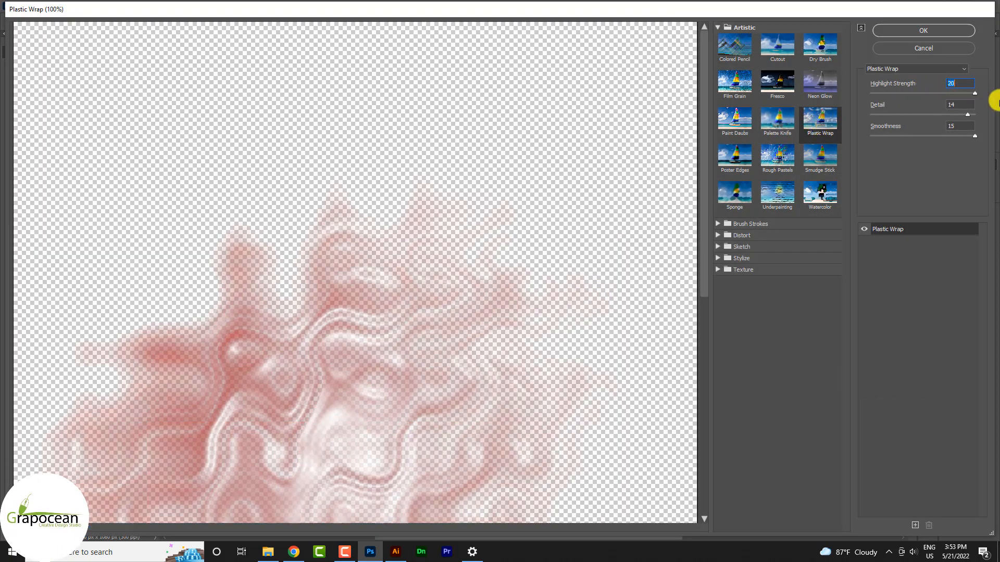
{"action": "mouse_move", "coordinate": [974, 137]}
{"action": "left_mouse_down"}
{"action": "mouse_move", "coordinate": [892, 138]}
{"action": "mouse_move", "coordinate": [970, 142]}
{"action": "left_mouse_up"}
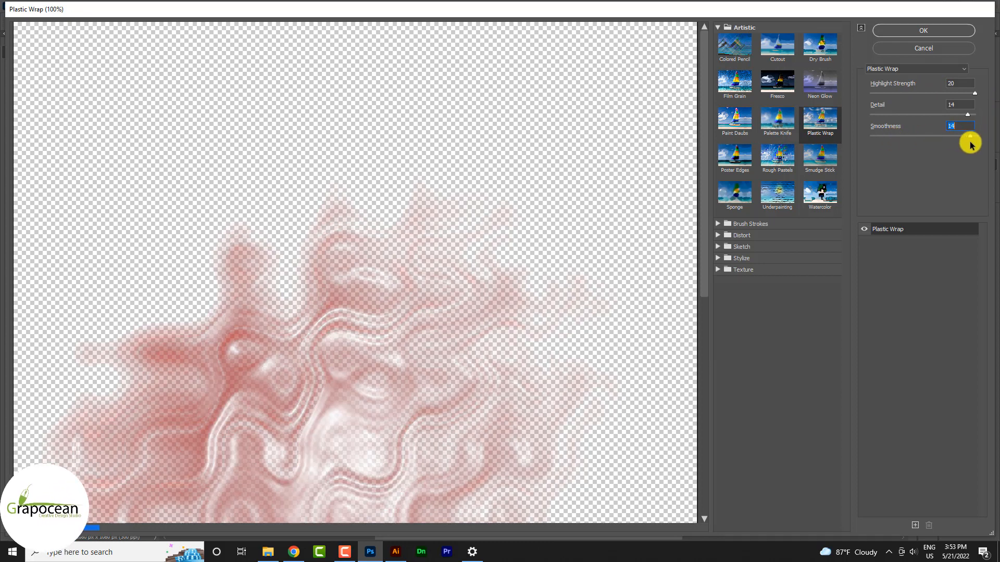
{"action": "left_click", "coordinate": [923, 31]}
{"action": "scroll", "coordinate": [552, 354], "scroll_direction": "down", "scroll_amount": 4}
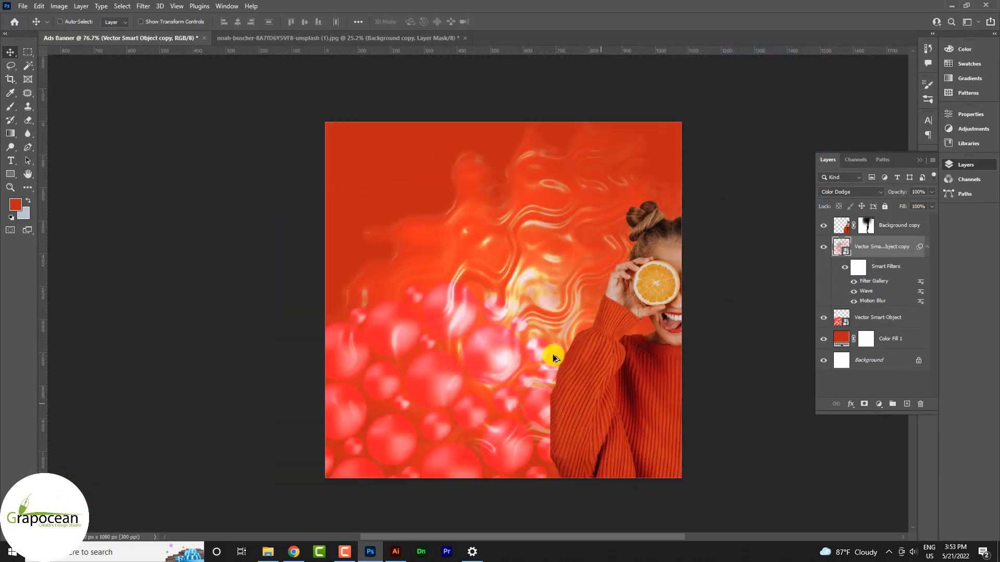
Set the wavy texture layer to Vivid Light, lower its opacity, and reposition it.
{"action": "left_click", "coordinate": [850, 191]}
{"action": "left_click", "coordinate": [869, 341]}
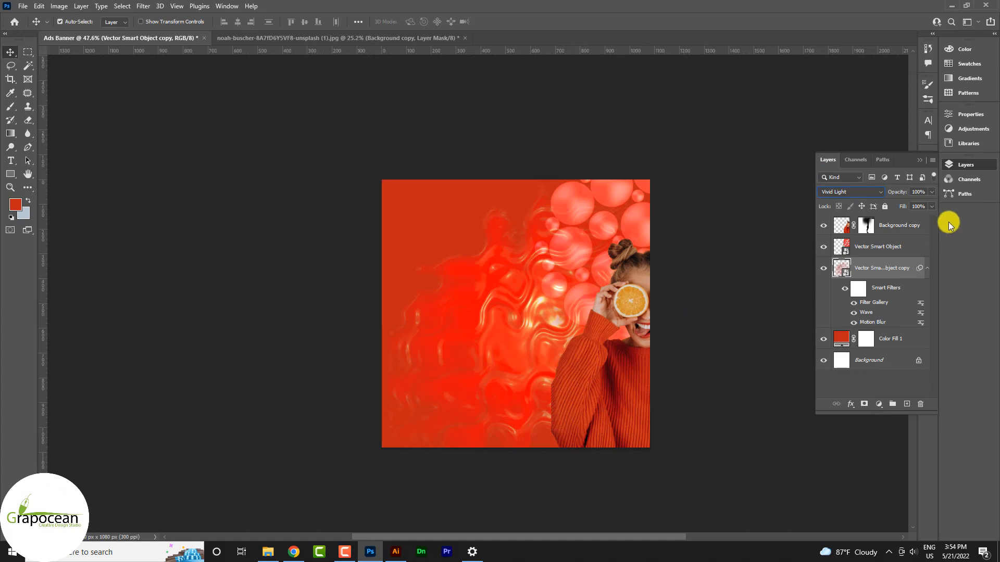
{"action": "left_click_drag", "start_coordinate": [931, 195], "coordinate": [902, 207]}
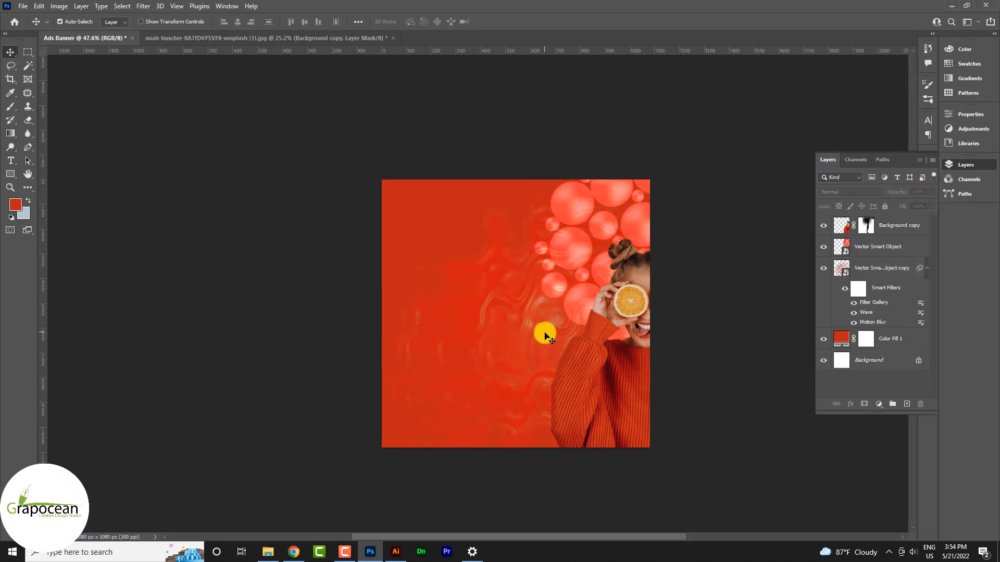
{"action": "left_click_drag", "start_coordinate": [541, 330], "coordinate": [590, 273]}
Duplicate the bubbles to the lower left and fade the copy to 20% opacity.
{"action": "left_click", "coordinate": [850, 192]}
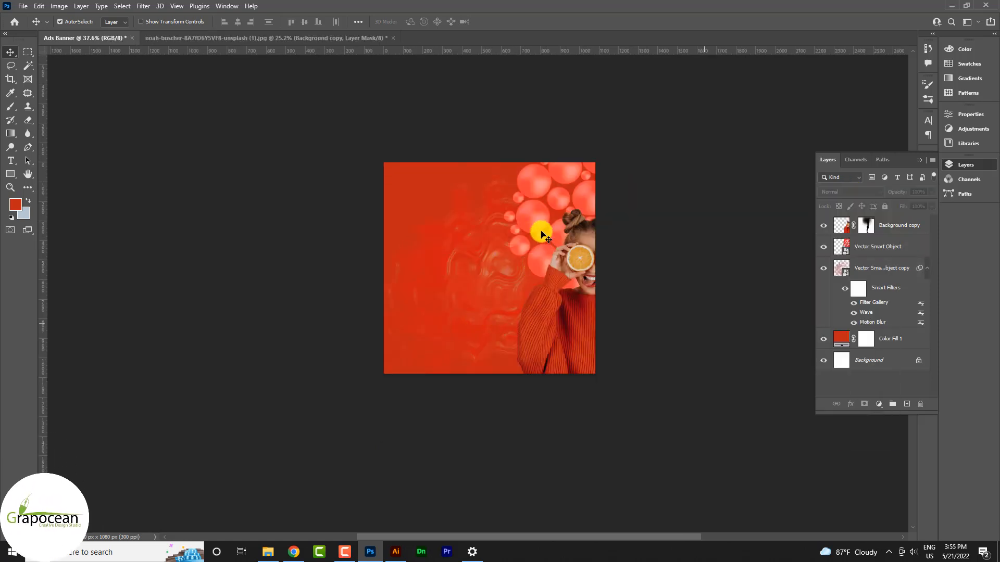
{"action": "mouse_move", "coordinate": [540, 230]}
{"action": "left_mouse_down"}
{"action": "mouse_move", "coordinate": [388, 357]}
{"action": "mouse_move", "coordinate": [339, 357]}
{"action": "left_mouse_up"}
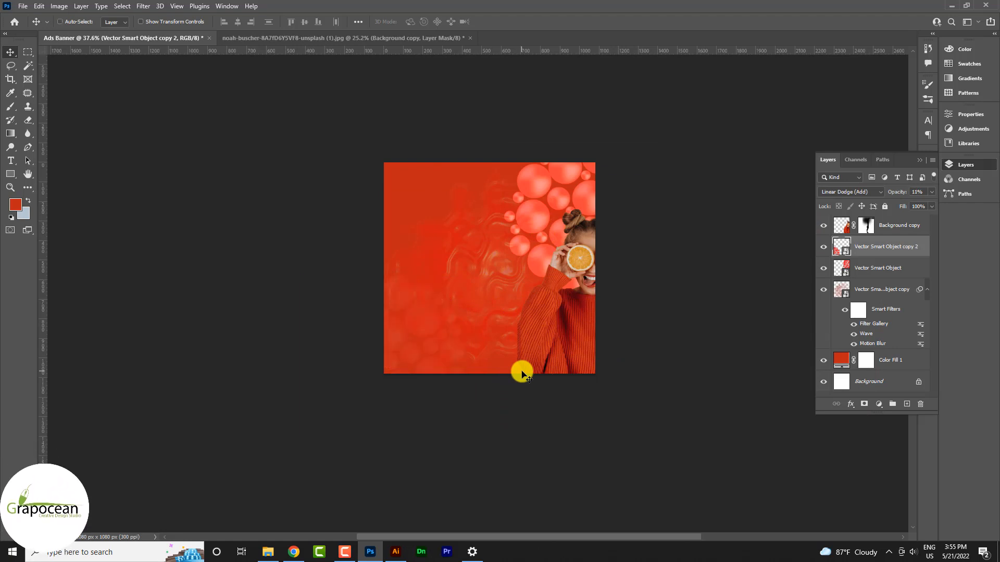
{"action": "key", "text": "2"}
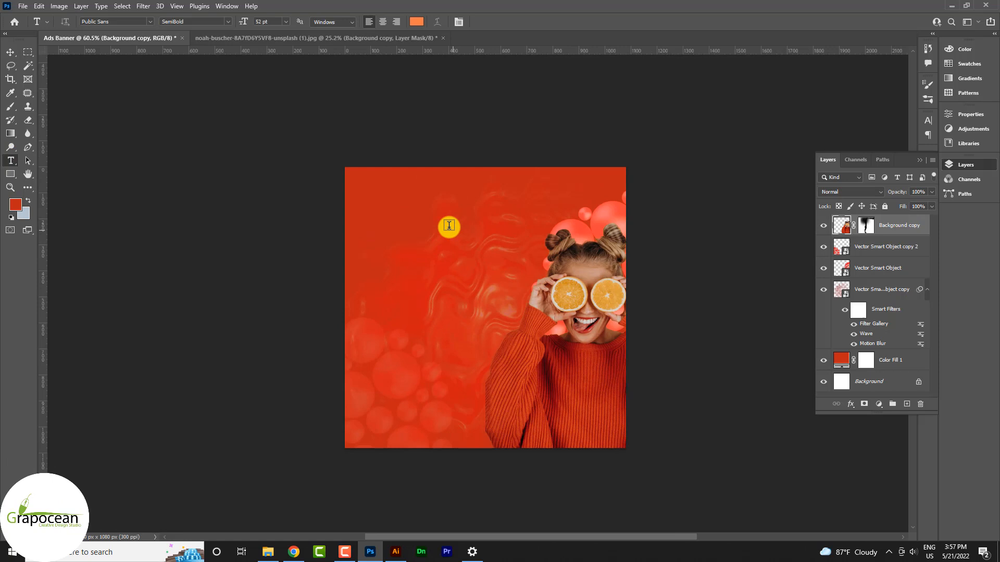
Type the headline 'Fruits' in a text box at the top of the banner.
{"action": "left_click_drag", "start_coordinate": [445, 238], "coordinate": [760, 176]}
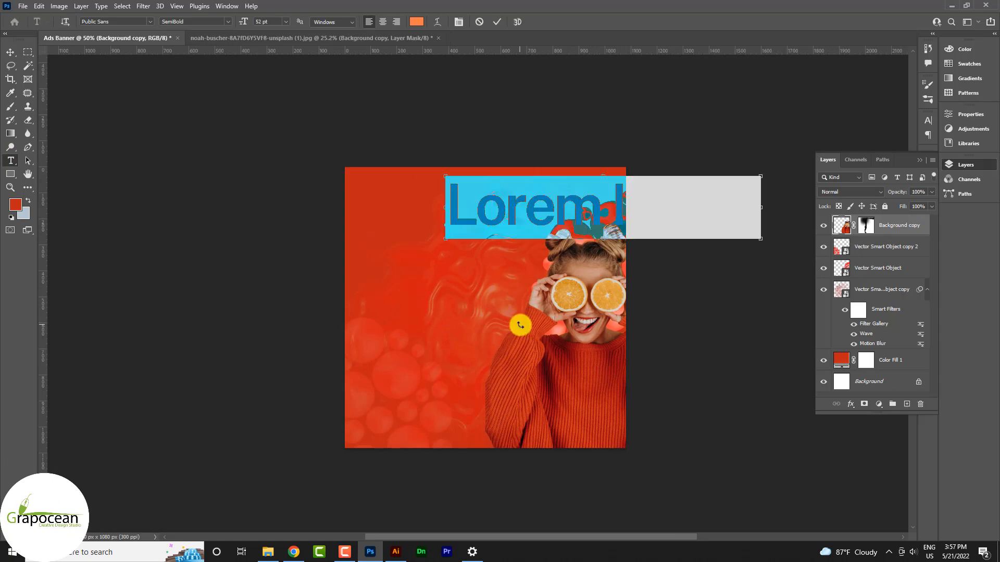
{"action": "type", "text": "Fruits"}
{"action": "left_click", "coordinate": [10, 52]}
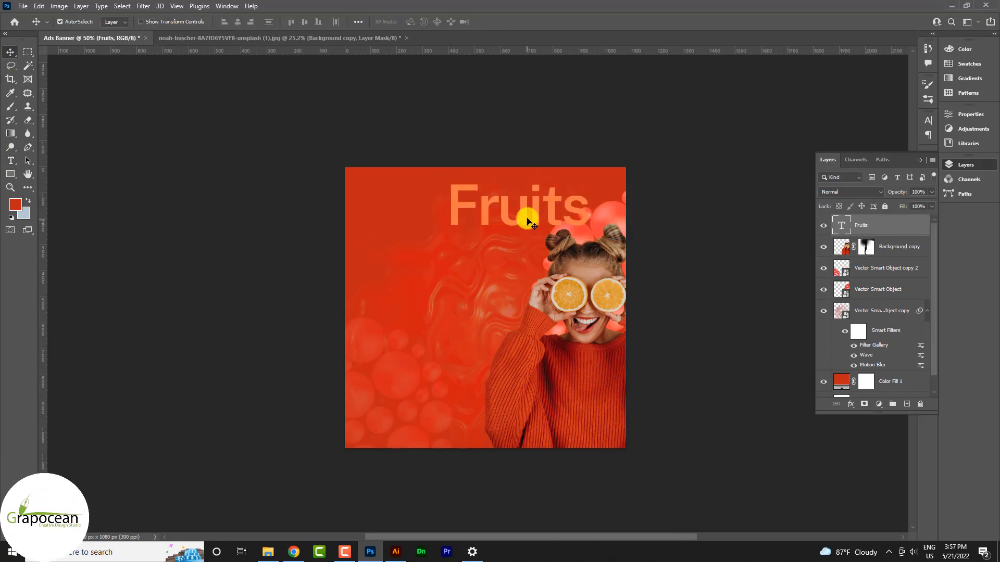
Tighten the tracking of the Fruits headline to -50.
{"action": "scroll", "coordinate": [476, 244], "scroll_direction": "up", "scroll_amount": 3}
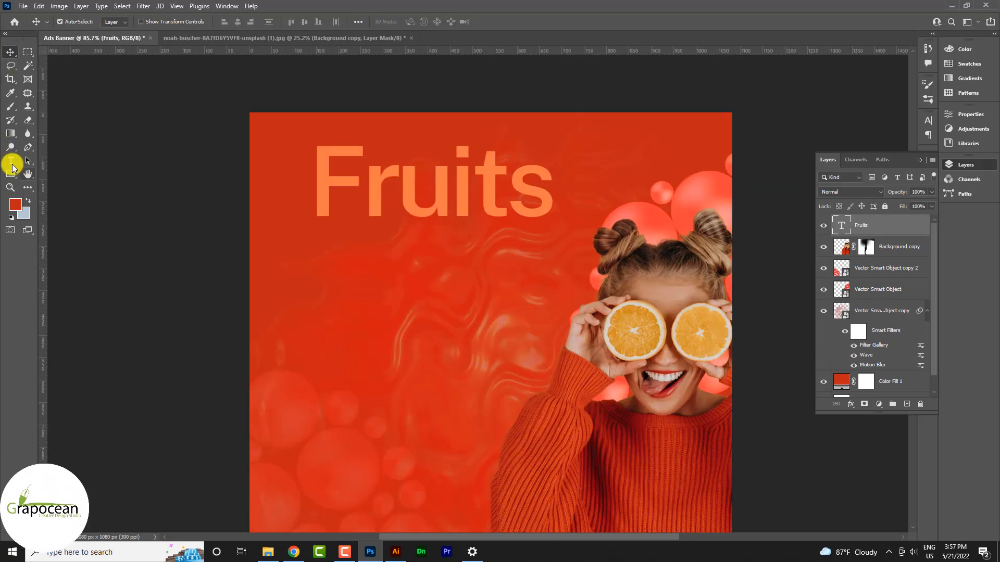
{"action": "left_click", "coordinate": [11, 162]}
{"action": "left_click_drag", "start_coordinate": [306, 193], "coordinate": [552, 204]}
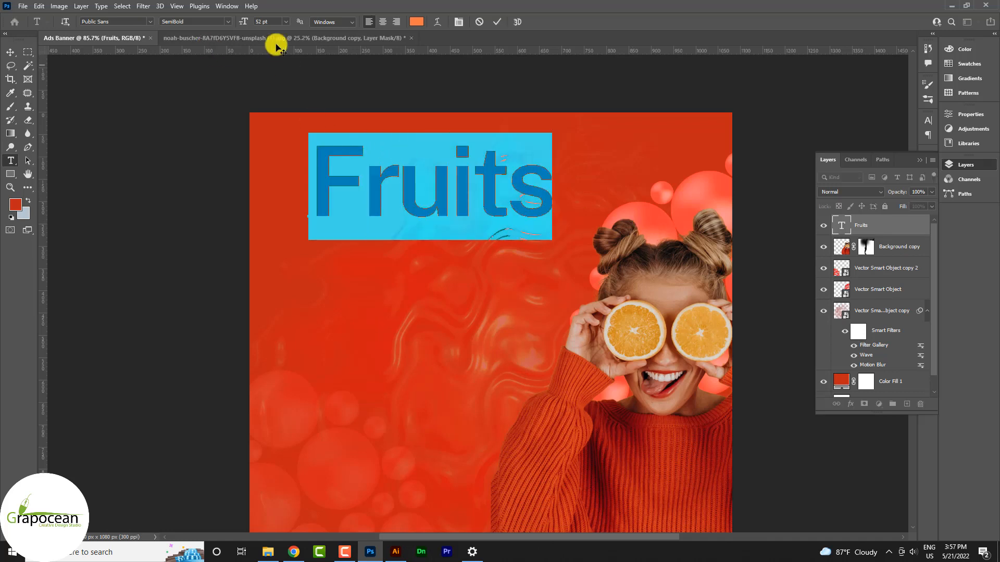
{"action": "left_click", "coordinate": [928, 121]}
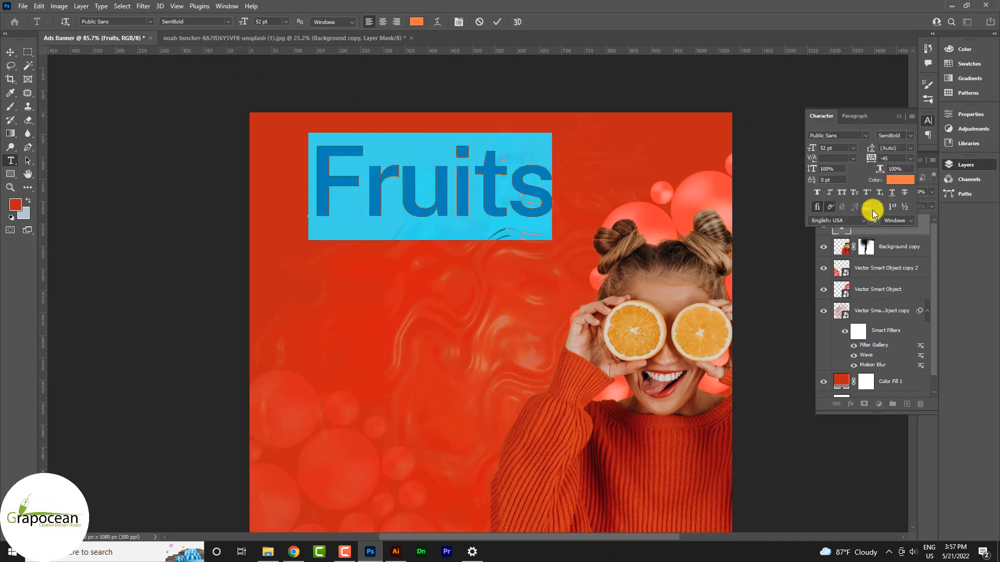
{"action": "left_click", "coordinate": [910, 158]}
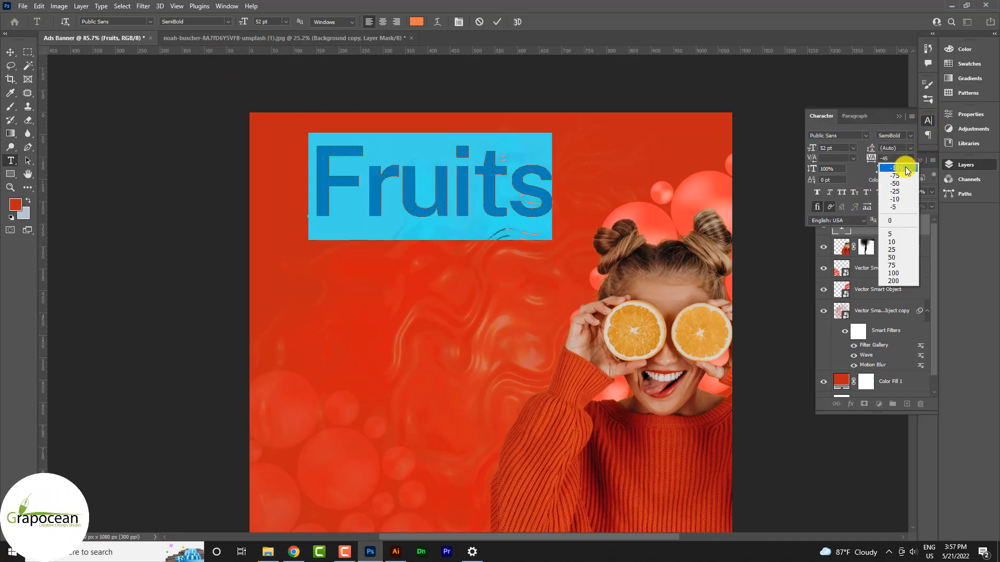
{"action": "left_click", "coordinate": [903, 208]}
{"action": "left_click", "coordinate": [907, 159]}
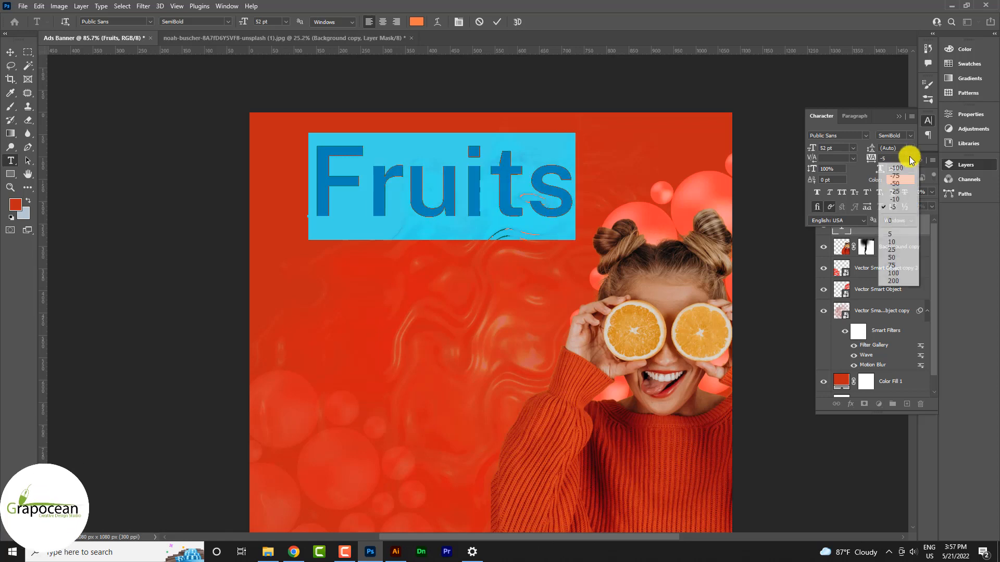
{"action": "left_click", "coordinate": [902, 184]}
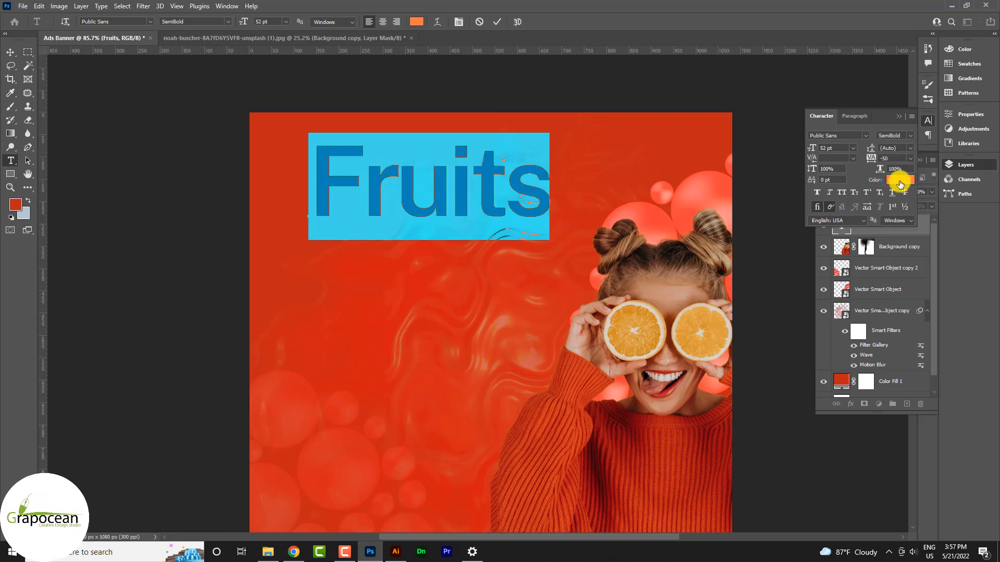
Set Fruits to 30 pt, then open Liquify on the wavy texture.
{"action": "left_click", "coordinate": [288, 22]}
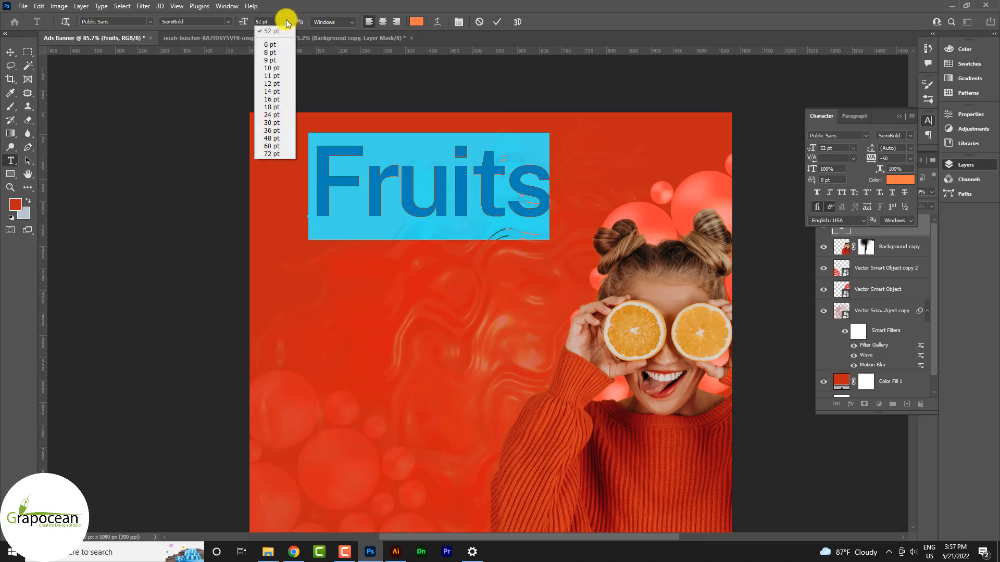
{"action": "left_click", "coordinate": [271, 146]}
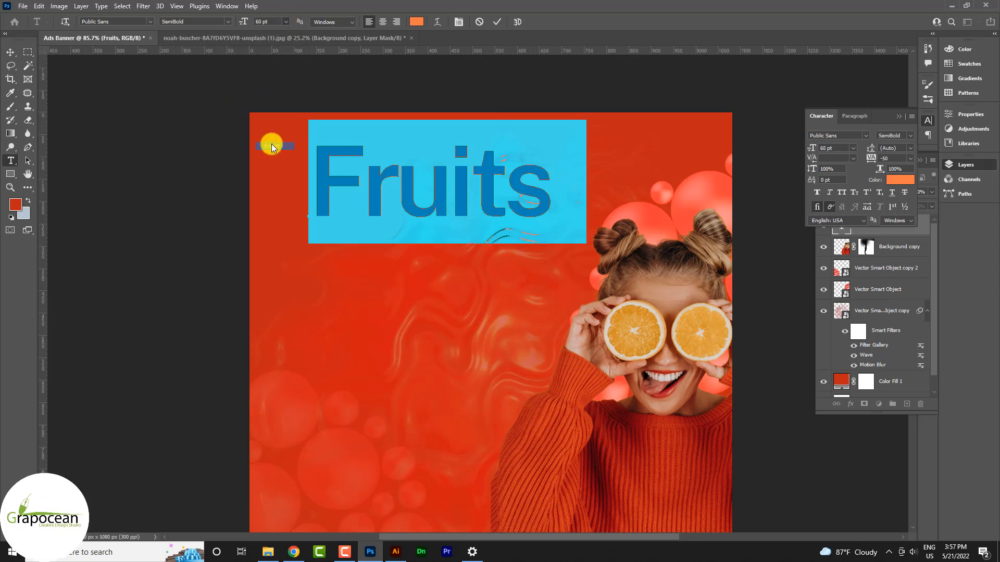
{"action": "left_click", "coordinate": [286, 23]}
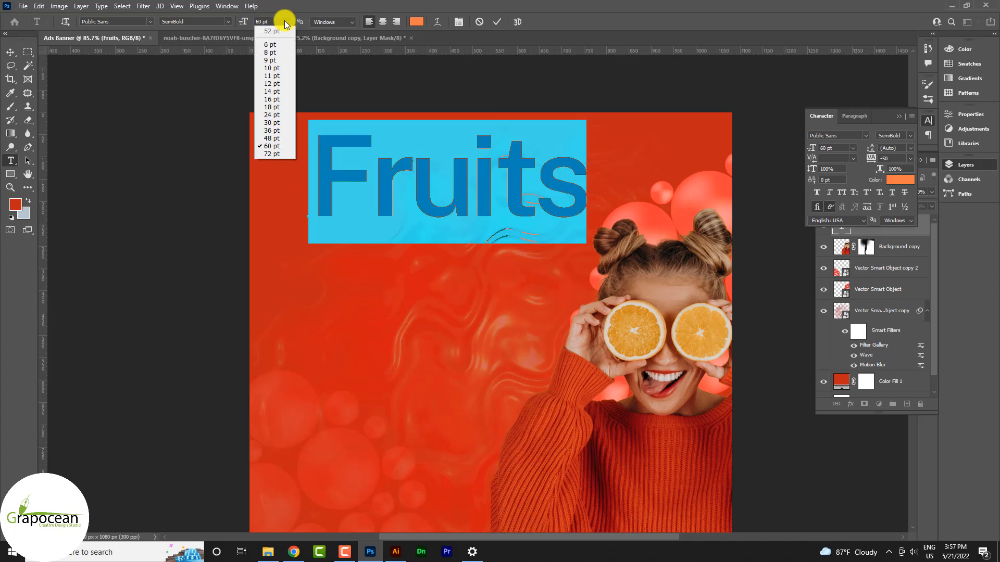
{"action": "left_click", "coordinate": [279, 123]}
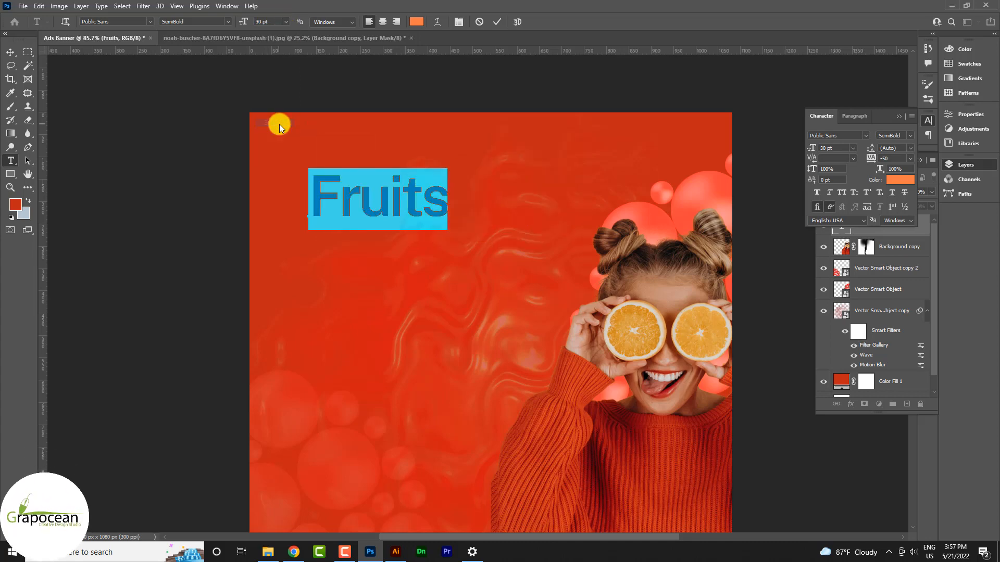
{"action": "left_click", "coordinate": [11, 52]}
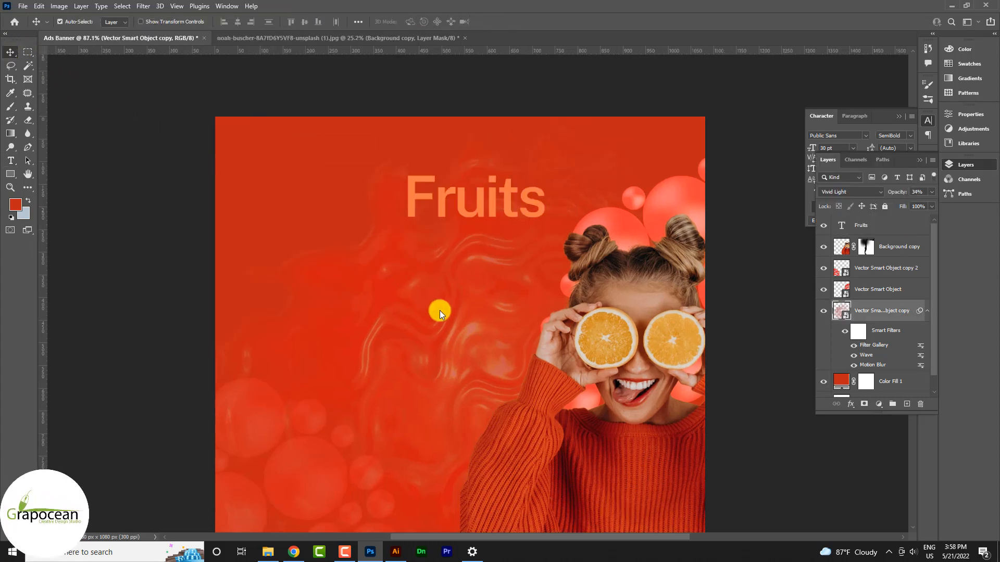
{"action": "key", "text": "ctrl+shift+x"}
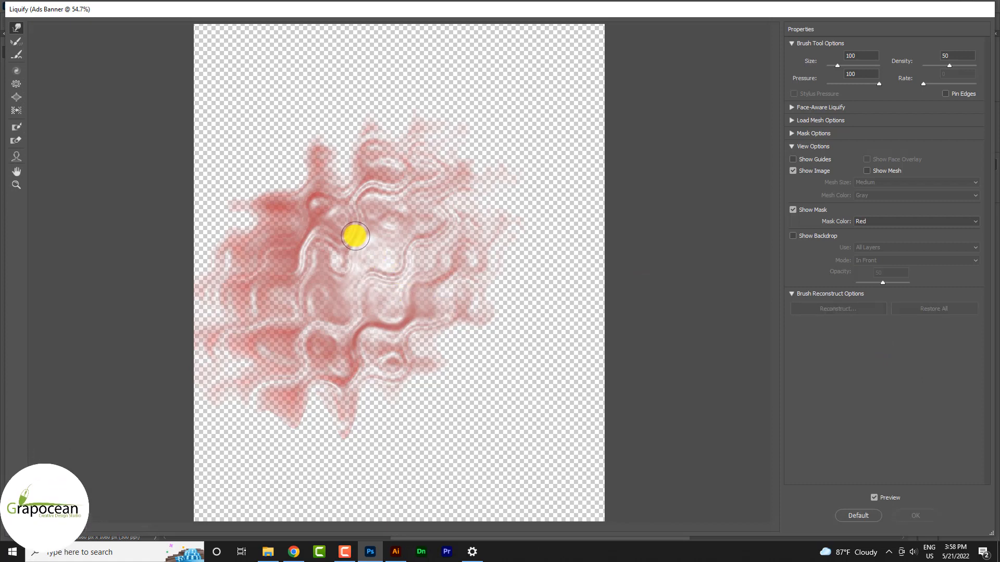
Swirl the wavy texture into large waves with an 800 px Forward Warp brush.
{"action": "key", "text": "bracketright"}
{"action": "key", "text": "bracketright"}
{"action": "key", "text": "bracketright"}
{"action": "key", "text": "bracketright"}
{"action": "key", "text": "bracketright"}
{"action": "key", "text": "bracketright"}
{"action": "key", "text": "bracketright"}
{"action": "key", "text": "bracketright"}
{"action": "key", "text": "bracketright"}
{"action": "key", "text": "bracketright"}
{"action": "mouse_move", "coordinate": [339, 236]}
{"action": "left_mouse_down"}
{"action": "mouse_move", "coordinate": [359, 272]}
{"action": "mouse_move", "coordinate": [392, 237]}
{"action": "mouse_move", "coordinate": [289, 277]}
{"action": "mouse_move", "coordinate": [454, 200]}
{"action": "mouse_move", "coordinate": [521, 148]}
{"action": "mouse_move", "coordinate": [229, 106]}
{"action": "mouse_move", "coordinate": [342, 58]}
{"action": "mouse_move", "coordinate": [536, 23]}
{"action": "mouse_move", "coordinate": [375, 247]}
{"action": "mouse_move", "coordinate": [464, 353]}
{"action": "mouse_move", "coordinate": [573, 453]}
{"action": "mouse_move", "coordinate": [379, 385]}
{"action": "mouse_move", "coordinate": [221, 360]}
{"action": "mouse_move", "coordinate": [509, 235]}
{"action": "mouse_move", "coordinate": [550, 174]}
{"action": "mouse_move", "coordinate": [544, 268]}
{"action": "mouse_move", "coordinate": [417, 285]}
{"action": "left_mouse_up"}
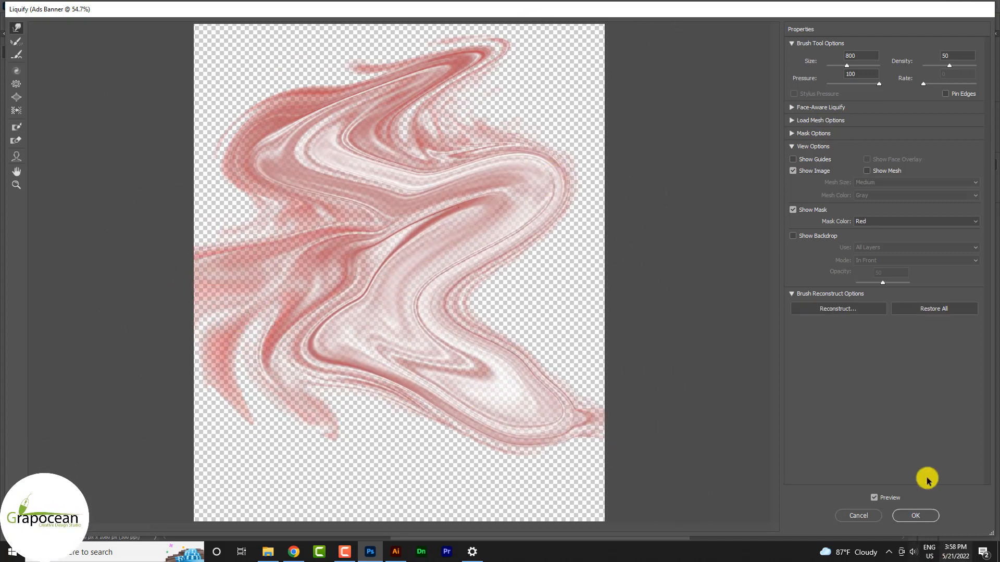
{"action": "left_click", "coordinate": [916, 515]}
{"action": "scroll", "coordinate": [537, 350], "scroll_direction": "down", "scroll_amount": 2}
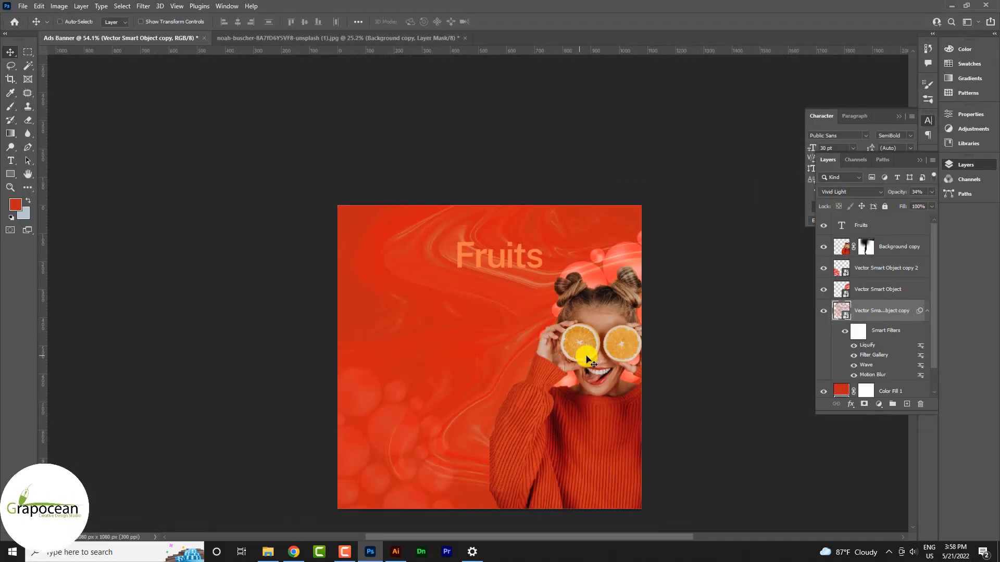
{"action": "scroll", "coordinate": [476, 289], "scroll_direction": "up", "scroll_amount": 3}
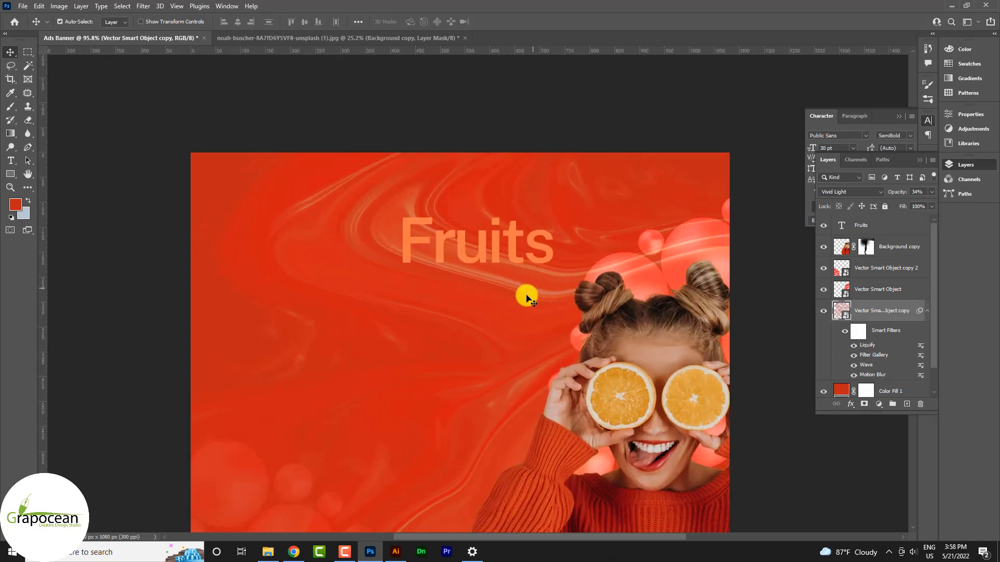
Nudge the texture layer and move the bubbles up behind the model's head.
{"action": "left_click_drag", "start_coordinate": [467, 306], "coordinate": [455, 307]}
{"action": "left_click_drag", "start_coordinate": [601, 215], "coordinate": [590, 170]}
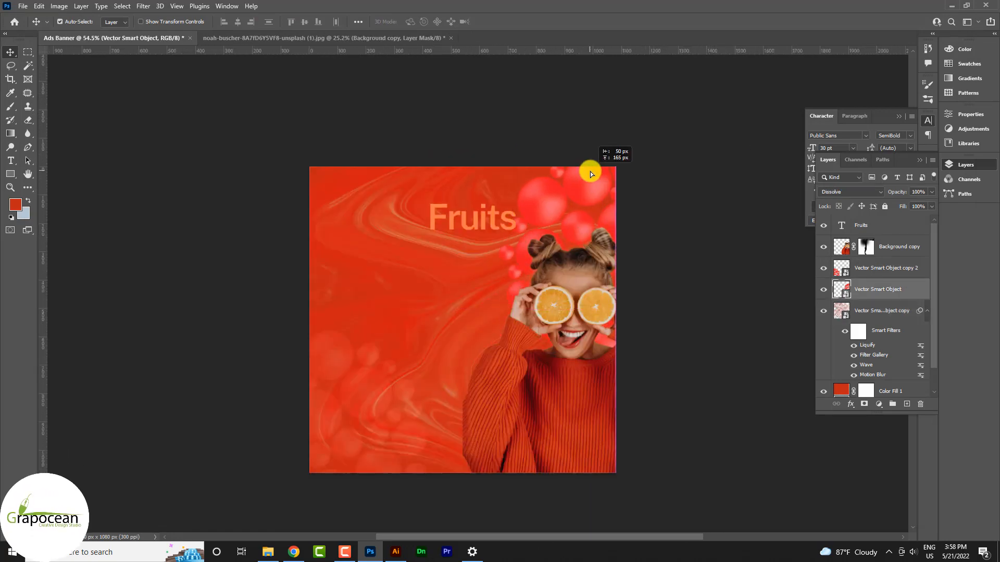
{"action": "scroll", "coordinate": [581, 245], "scroll_direction": "up", "scroll_amount": 2}
{"action": "scroll", "coordinate": [342, 311], "scroll_direction": "down", "scroll_amount": 2}
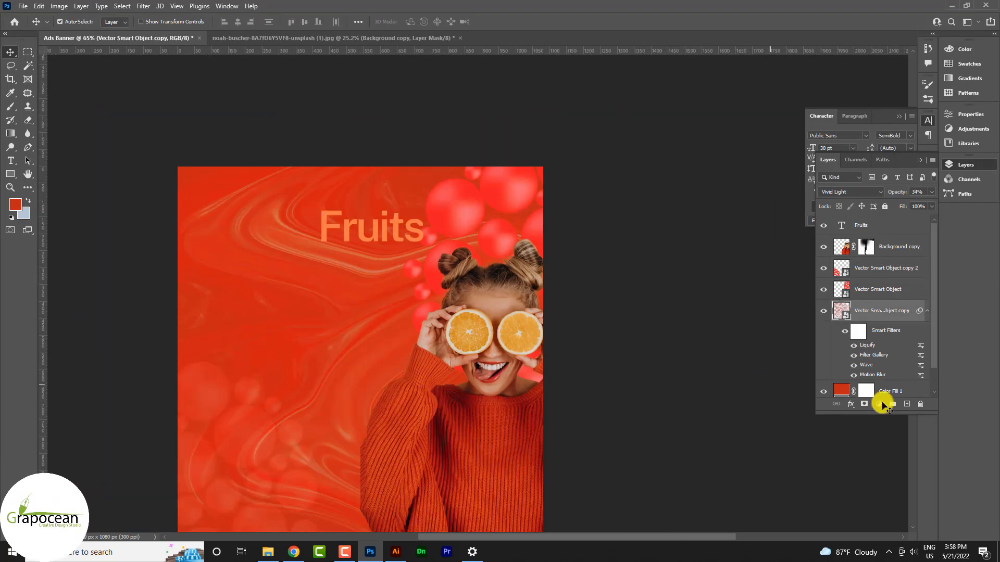
{"action": "double_click", "coordinate": [840, 392]}
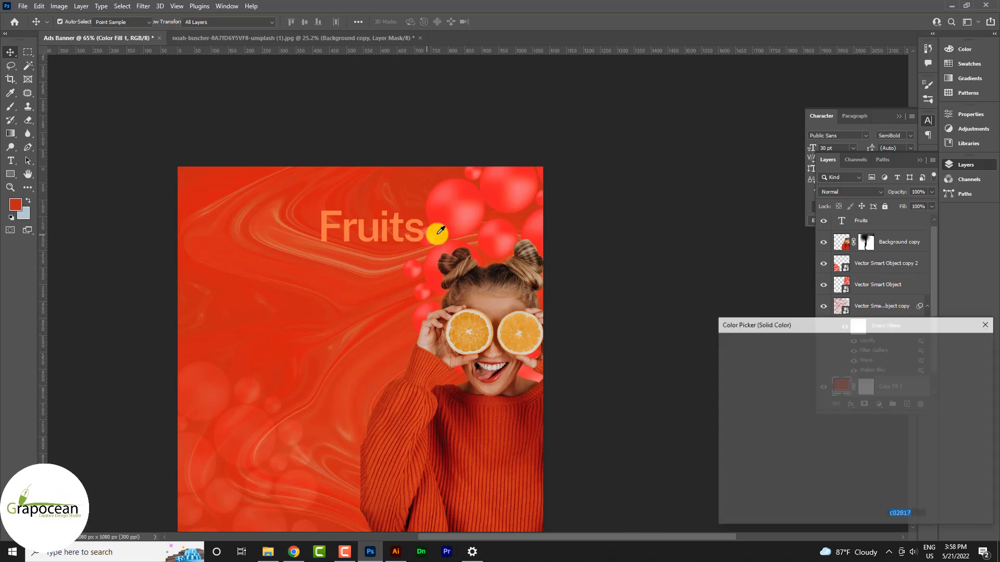
Change the Color Fill 1 background to a deep red, #910003.
{"action": "left_click", "coordinate": [514, 253]}
{"action": "mouse_move", "coordinate": [826, 399]}
{"action": "left_mouse_down"}
{"action": "mouse_move", "coordinate": [877, 406]}
{"action": "mouse_move", "coordinate": [870, 375]}
{"action": "mouse_move", "coordinate": [907, 408]}
{"action": "mouse_move", "coordinate": [933, 402]}
{"action": "mouse_move", "coordinate": [967, 422]}
{"action": "left_mouse_up"}
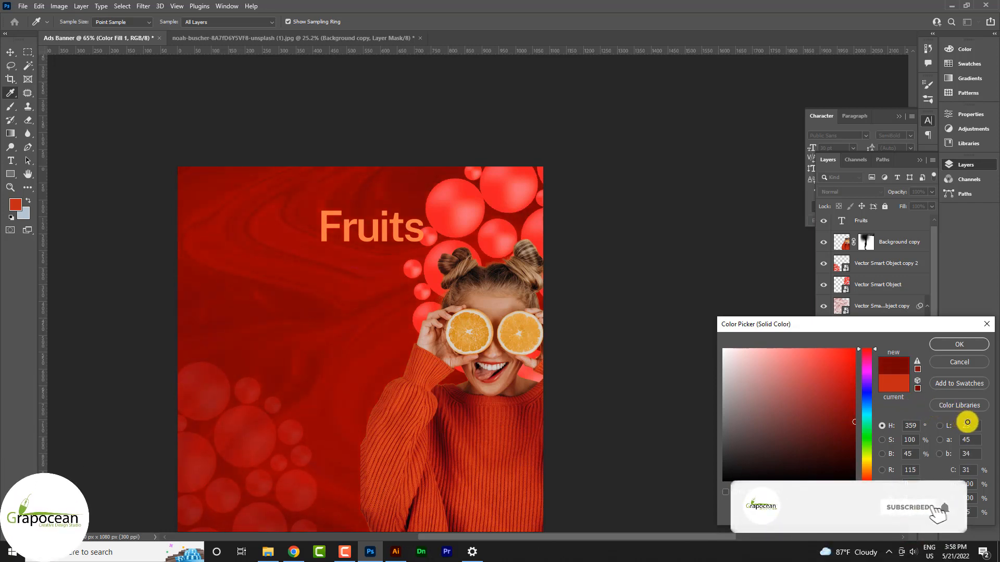
{"action": "left_click", "coordinate": [959, 344]}
Move Fruits slightly left and set the swirl texture's opacity to 20%.
{"action": "scroll", "coordinate": [446, 397], "scroll_direction": "down", "scroll_amount": 3}
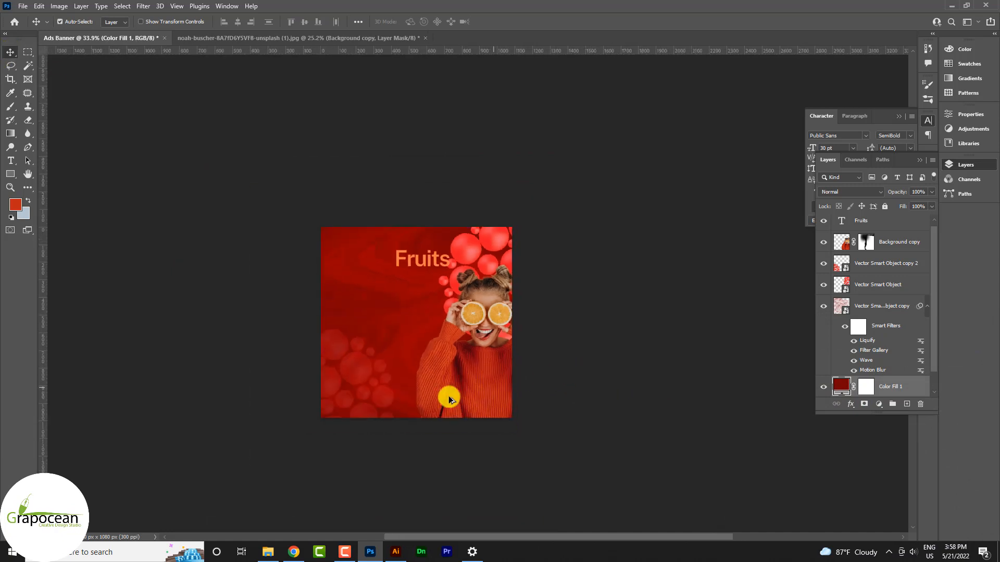
{"action": "scroll", "coordinate": [467, 309], "scroll_direction": "up", "scroll_amount": 2}
{"action": "left_click_drag", "start_coordinate": [427, 188], "coordinate": [400, 190]}
{"action": "left_click", "coordinate": [410, 235]}
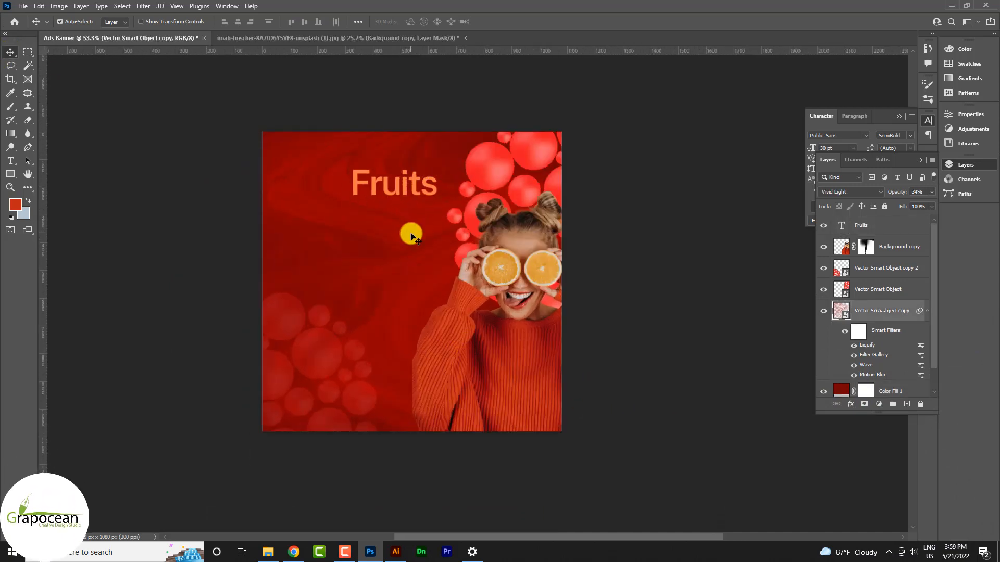
{"action": "key", "text": "1"}
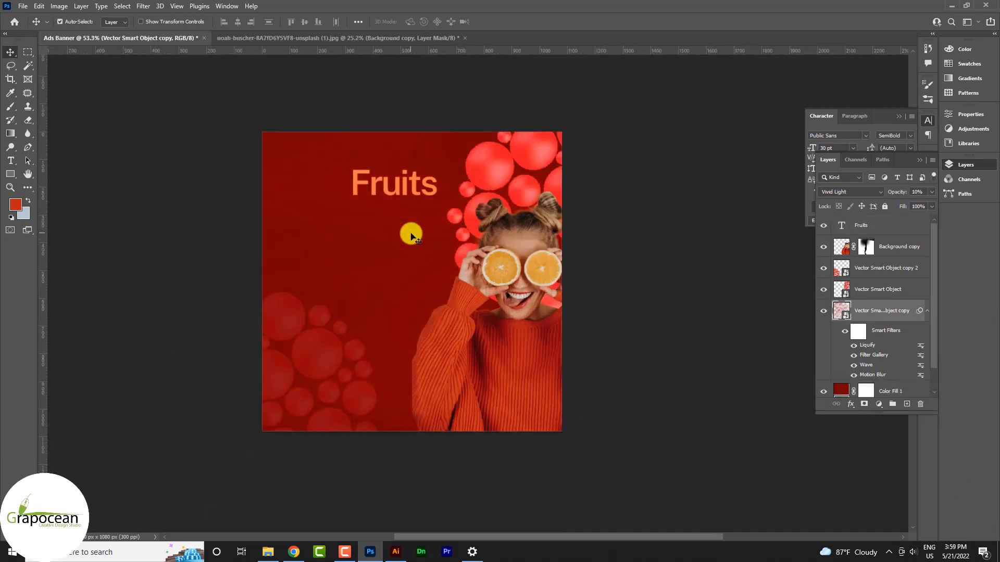
{"action": "key", "text": "2"}
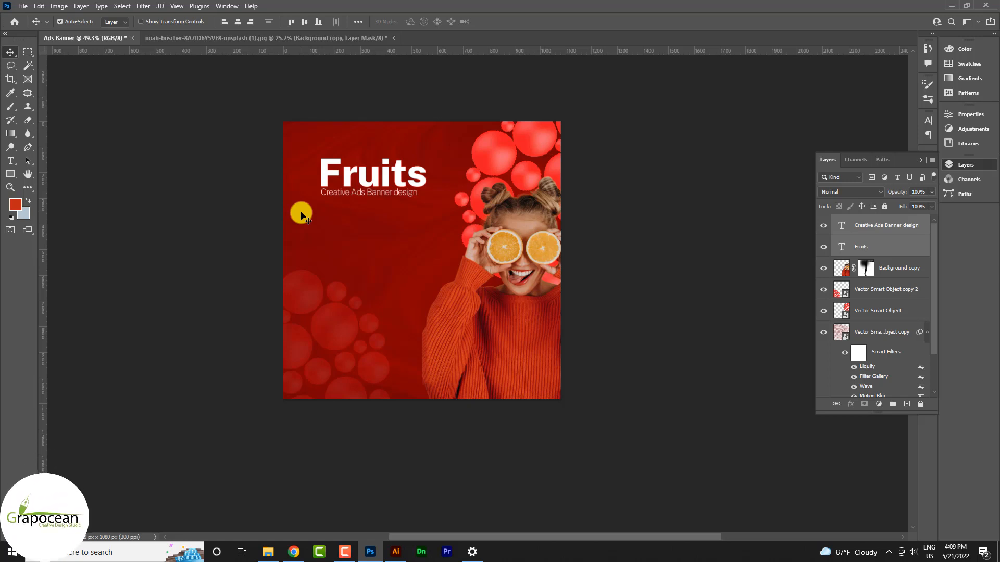
Add a Gradient Overlay layer style to the Color Fill 1 background.
{"action": "scroll", "coordinate": [929, 330], "scroll_direction": "down", "scroll_amount": 3}
{"action": "left_click", "coordinate": [880, 364]}
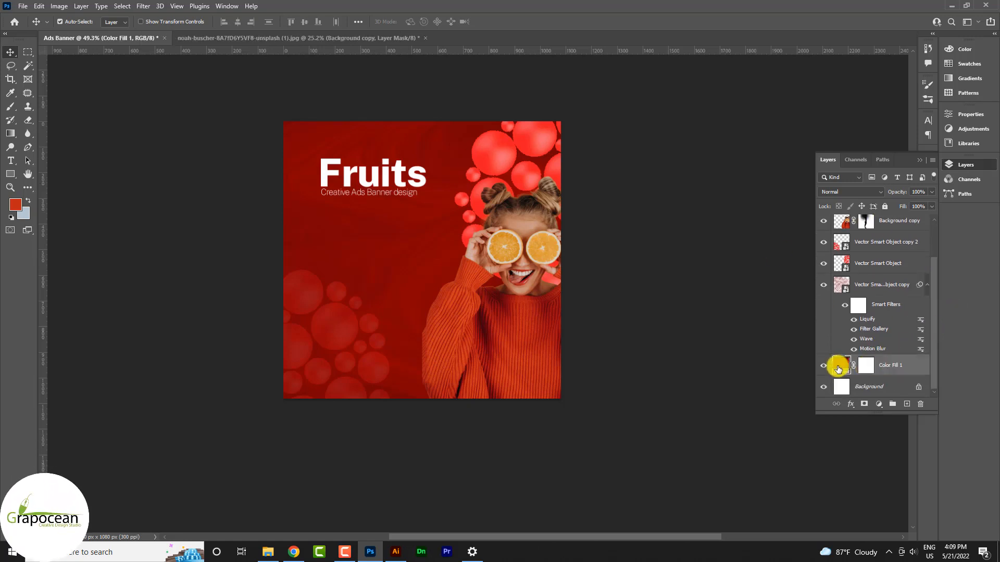
{"action": "left_click", "coordinate": [823, 366]}
{"action": "left_click", "coordinate": [824, 367]}
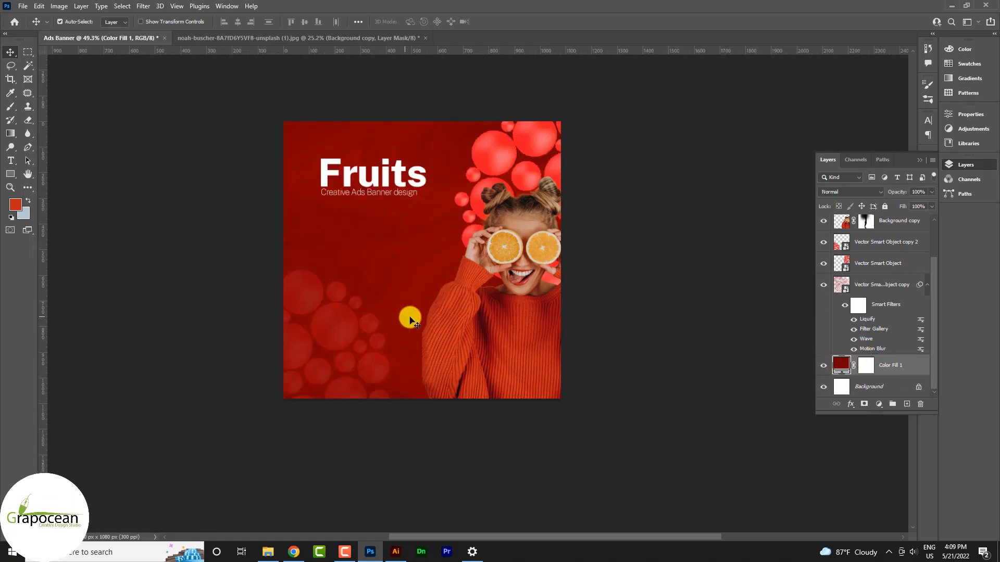
{"action": "right_click", "coordinate": [867, 364]}
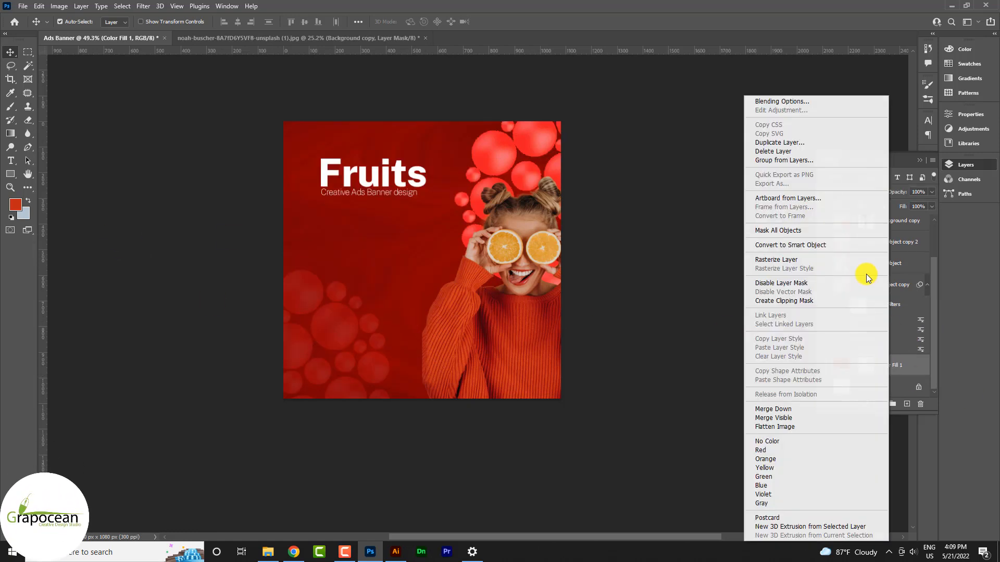
{"action": "left_click", "coordinate": [792, 101]}
{"action": "left_click", "coordinate": [643, 428]}
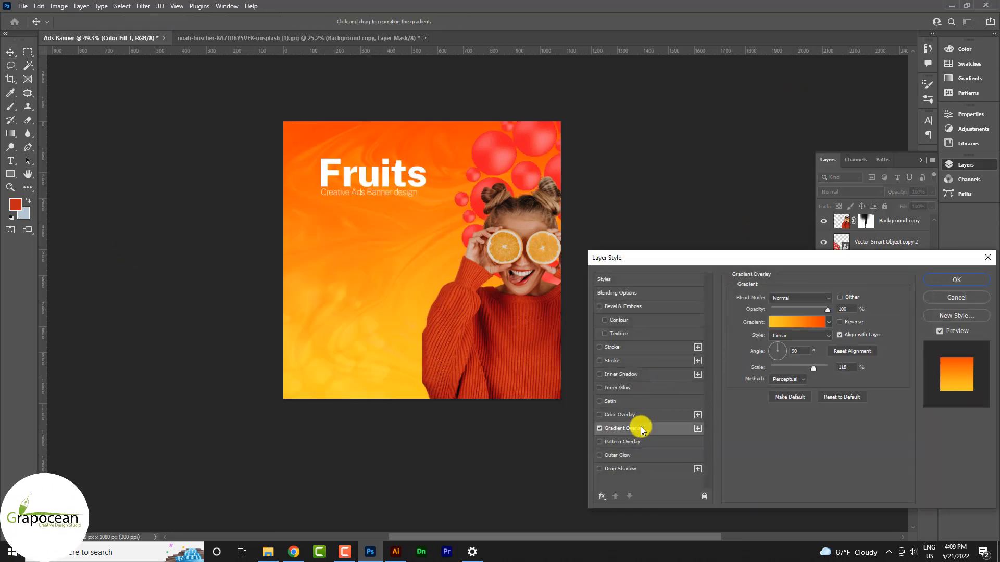
{"action": "left_click", "coordinate": [968, 279]}
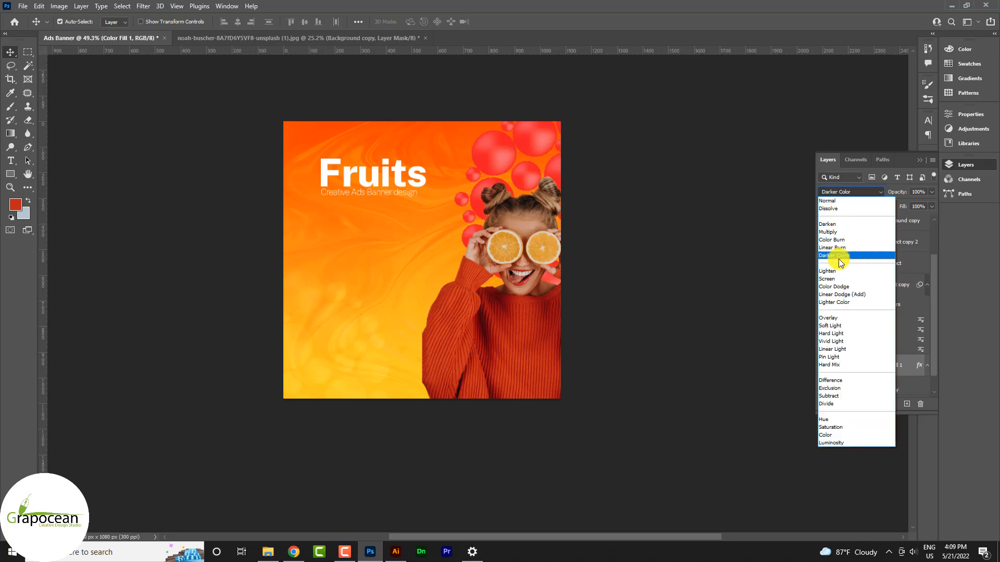
Duplicate the fill, convert the copy to a smart object, and blend it in Divide mode.
{"action": "left_click", "coordinate": [696, 342]}
{"action": "scroll", "coordinate": [876, 353], "scroll_direction": "down", "scroll_amount": 1}
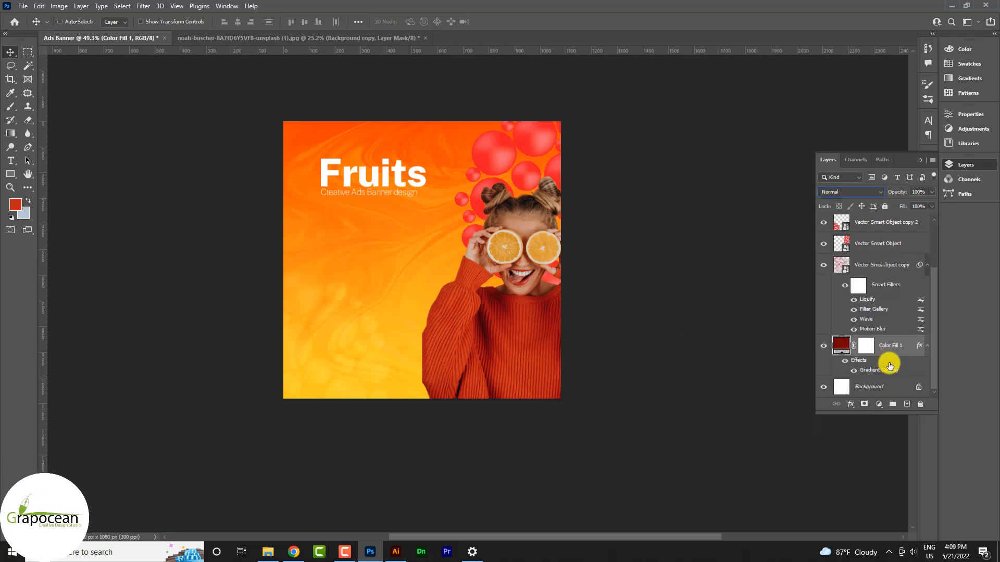
{"action": "scroll", "coordinate": [843, 349], "scroll_direction": "down", "scroll_amount": 1}
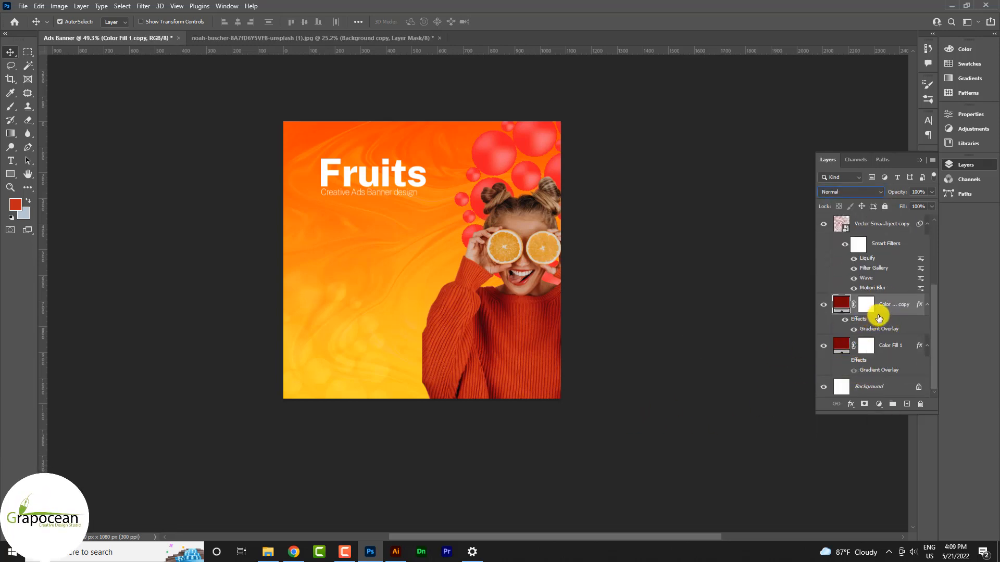
{"action": "left_click", "coordinate": [859, 192]}
{"action": "left_click", "coordinate": [839, 344]}
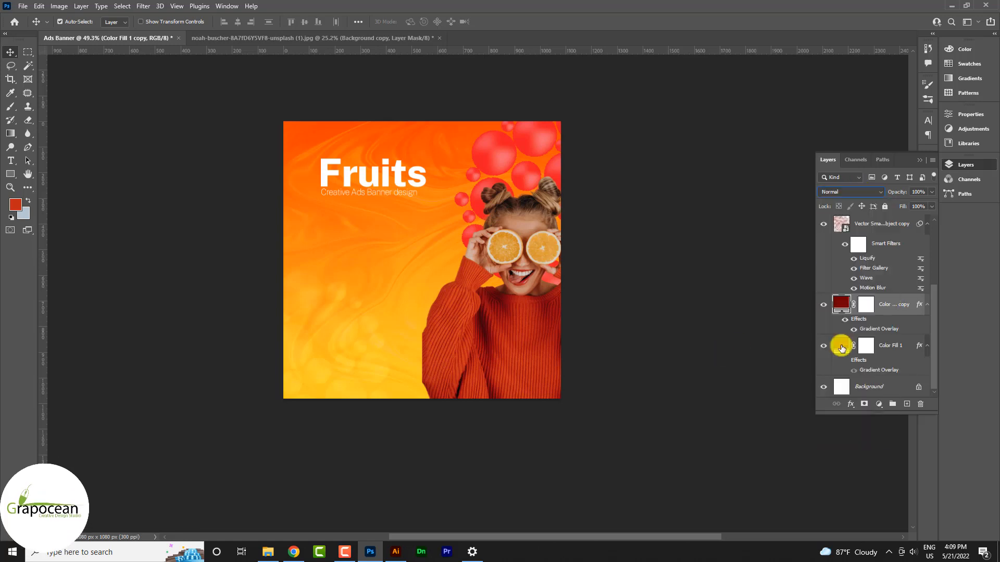
{"action": "right_click", "coordinate": [888, 305]}
{"action": "left_click", "coordinate": [838, 245]}
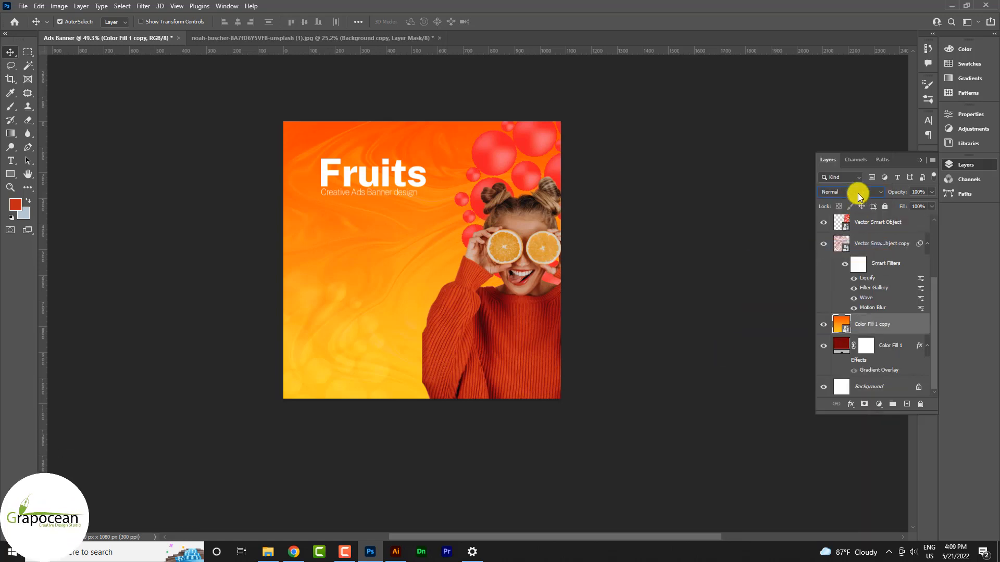
{"action": "left_click", "coordinate": [857, 193]}
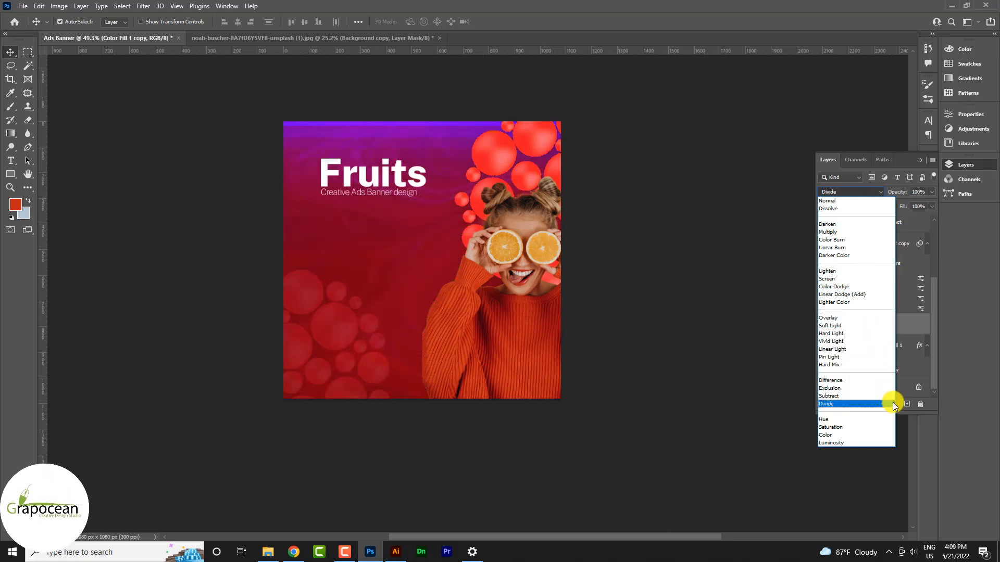
{"action": "left_click", "coordinate": [880, 404]}
{"action": "left_click", "coordinate": [612, 407]}
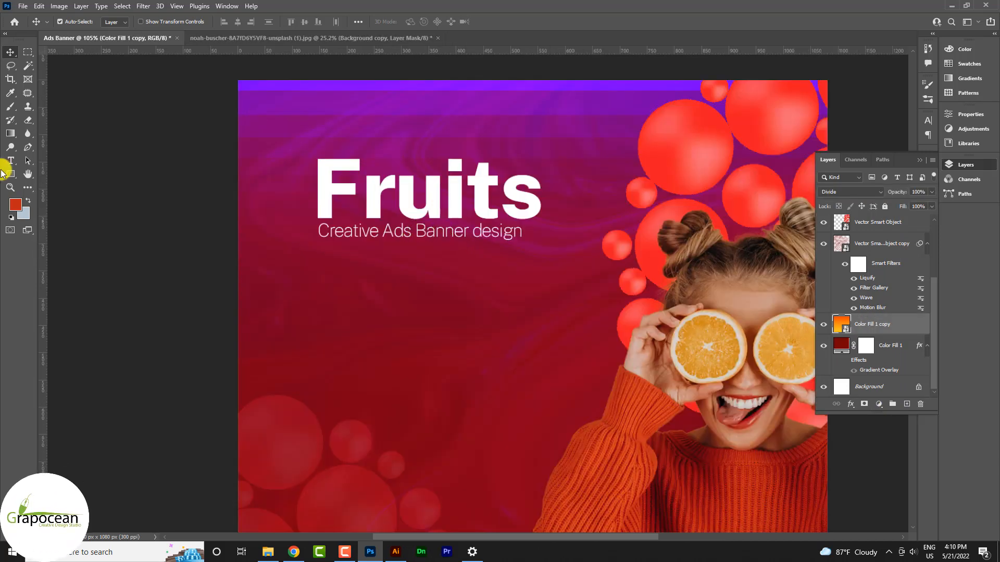
Draw a large triangle across the middle of the banner with the Triangle Tool.
{"action": "left_click", "coordinate": [9, 174]}
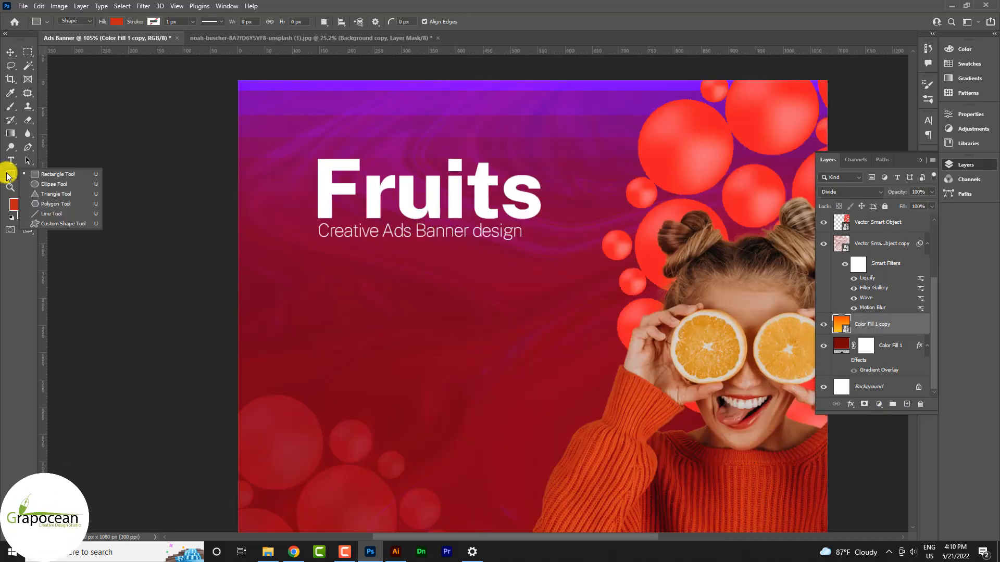
{"action": "left_click", "coordinate": [52, 194]}
{"action": "left_click_drag", "start_coordinate": [381, 292], "coordinate": [649, 267]}
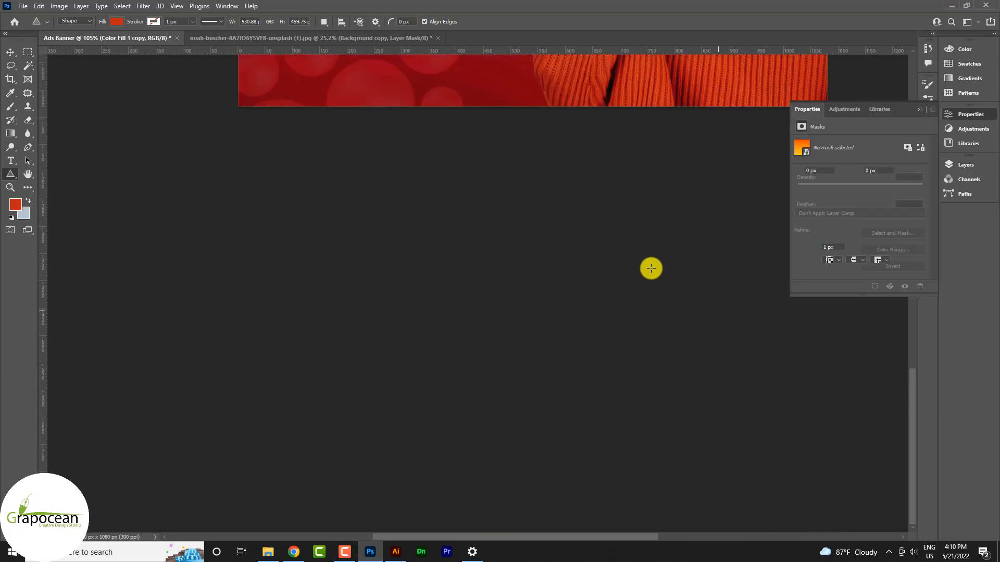
{"action": "scroll", "coordinate": [624, 264], "scroll_direction": "down", "scroll_amount": 4}
{"action": "scroll", "coordinate": [494, 259], "scroll_direction": "up", "scroll_amount": 2}
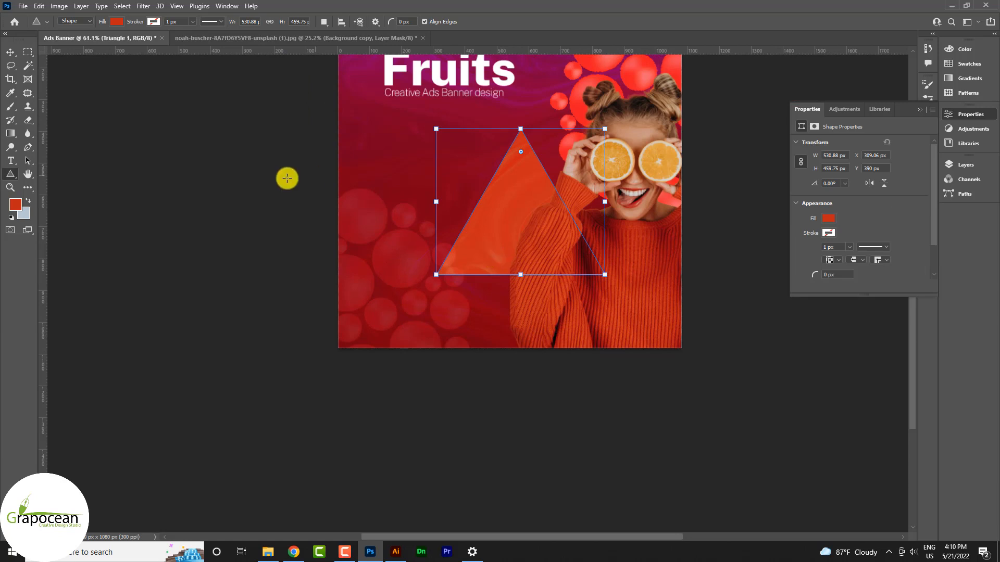
{"action": "left_click", "coordinate": [11, 53]}
{"action": "left_click_drag", "start_coordinate": [510, 207], "coordinate": [452, 149]}
{"action": "key", "text": "ctrl+z"}
Reposition Triangle 1 up and to the right with Free Transform.
{"action": "left_click", "coordinate": [974, 166]}
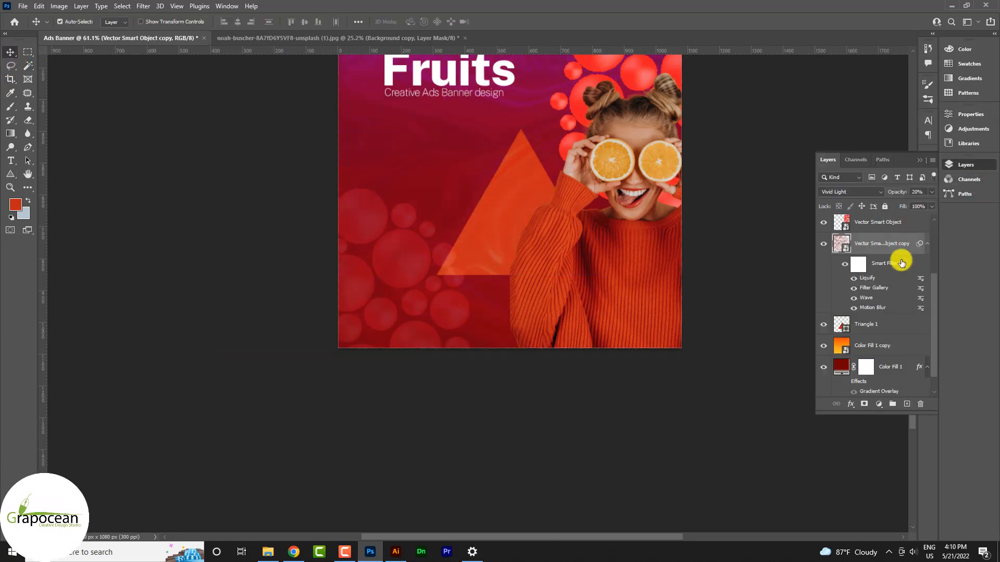
{"action": "left_click", "coordinate": [868, 324]}
{"action": "key", "text": "ctrl+t"}
{"action": "scroll", "coordinate": [529, 262], "scroll_direction": "down", "scroll_amount": 3}
{"action": "left_click_drag", "start_coordinate": [529, 261], "coordinate": [637, 386]}
{"action": "left_click_drag", "start_coordinate": [567, 337], "coordinate": [582, 318]}
{"action": "left_click", "coordinate": [522, 22]}
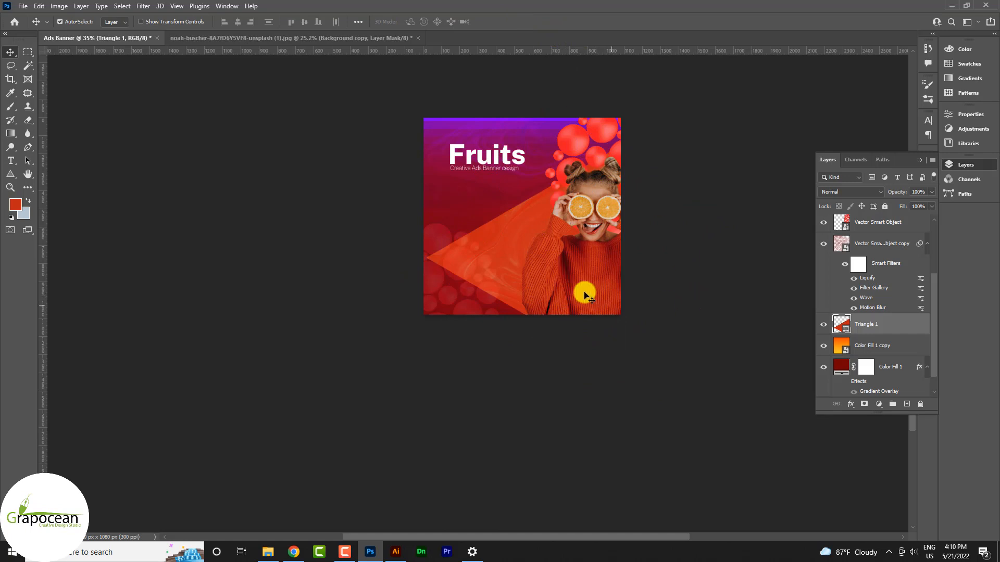
Rotate the triangle 30° to point left and round its corners to 145 px.
{"action": "left_click", "coordinate": [509, 245]}
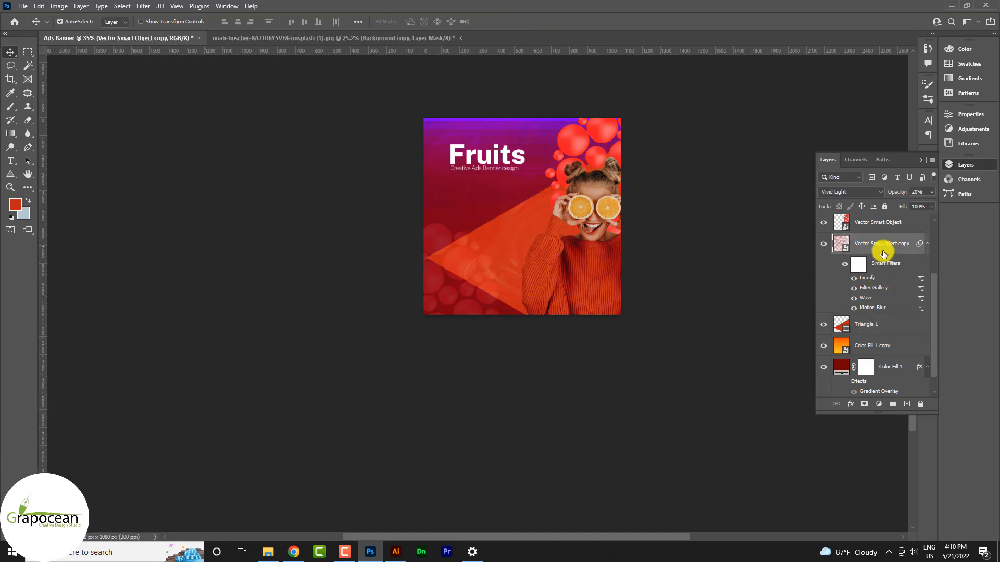
{"action": "left_click", "coordinate": [836, 324]}
{"action": "key", "text": "ctrl+t"}
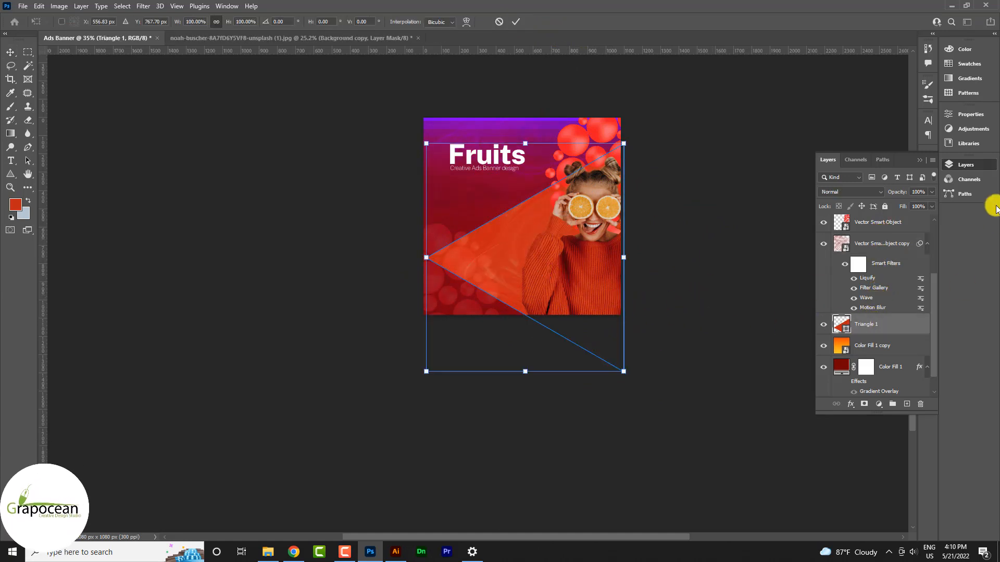
{"action": "left_click", "coordinate": [970, 114]}
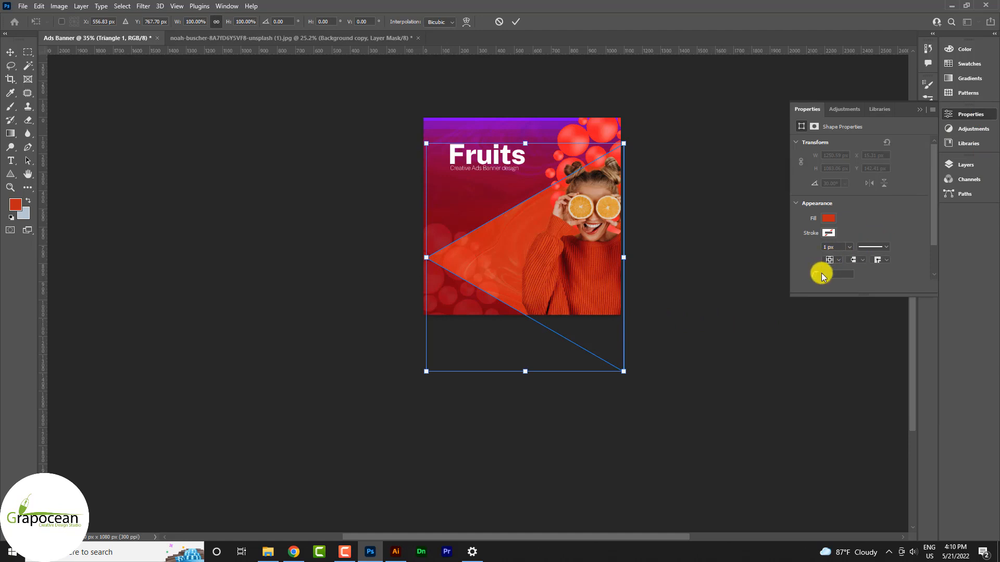
{"action": "scroll", "coordinate": [823, 273], "scroll_direction": "down", "scroll_amount": 3}
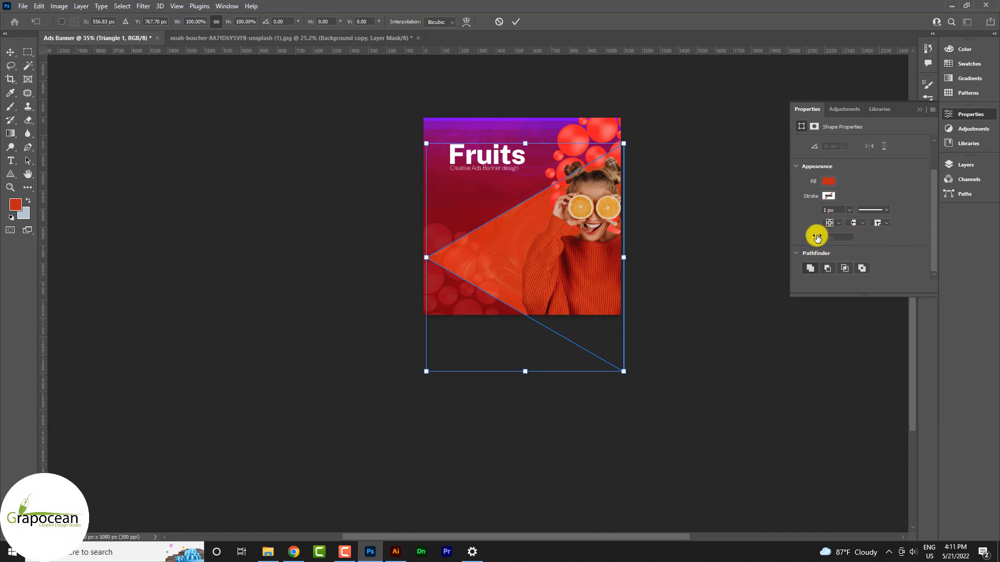
{"action": "left_click", "coordinate": [519, 20]}
{"action": "left_click_drag", "start_coordinate": [815, 238], "coordinate": [881, 250]}
{"action": "left_click", "coordinate": [179, 150]}
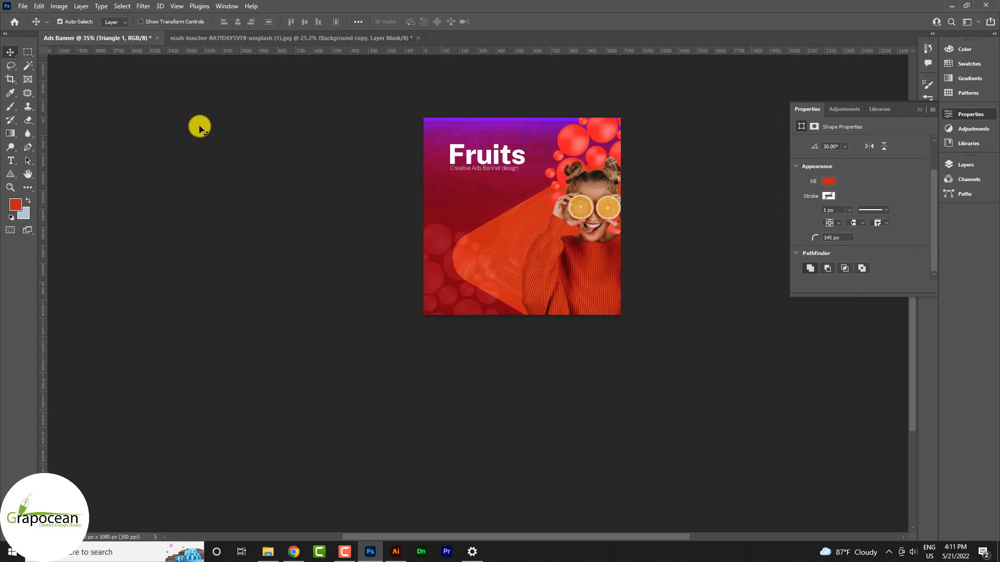
{"action": "scroll", "coordinate": [520, 240], "scroll_direction": "up", "scroll_amount": 2}
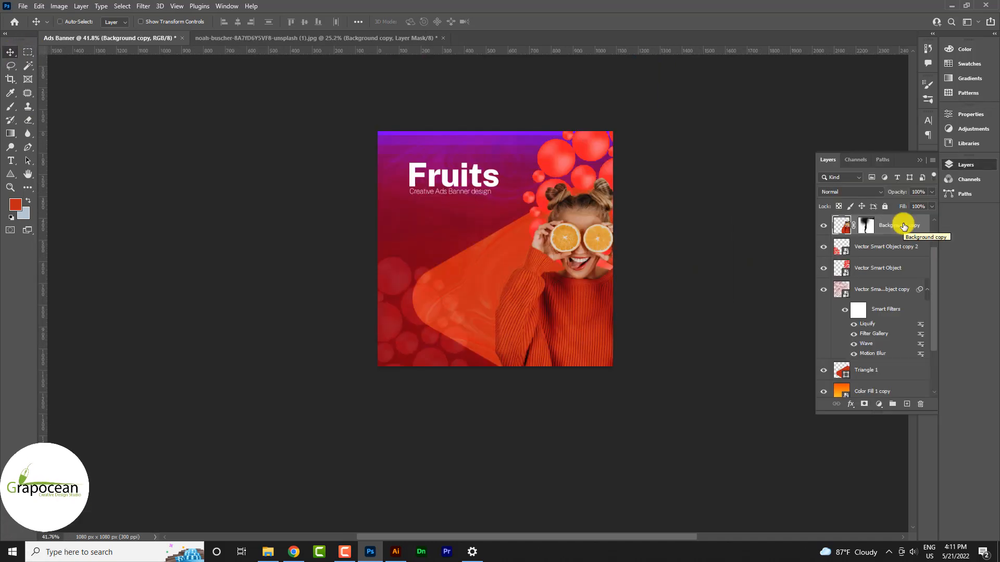
Duplicate the model layer and add Gradient and Color Overlay effects to make a black silhouette.
{"action": "key", "text": "ctrl+j"}
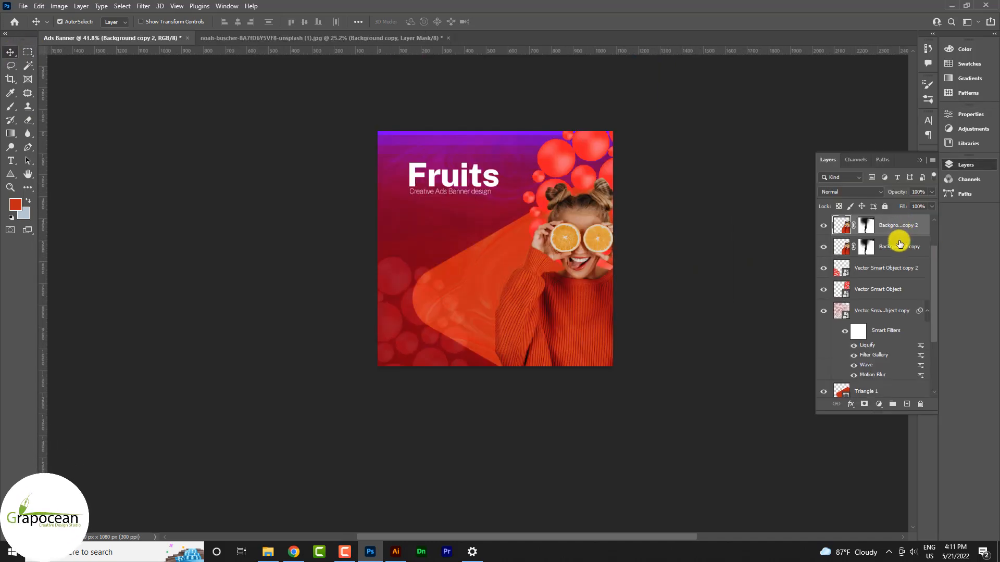
{"action": "right_click", "coordinate": [907, 250]}
{"action": "left_click", "coordinate": [806, 102]}
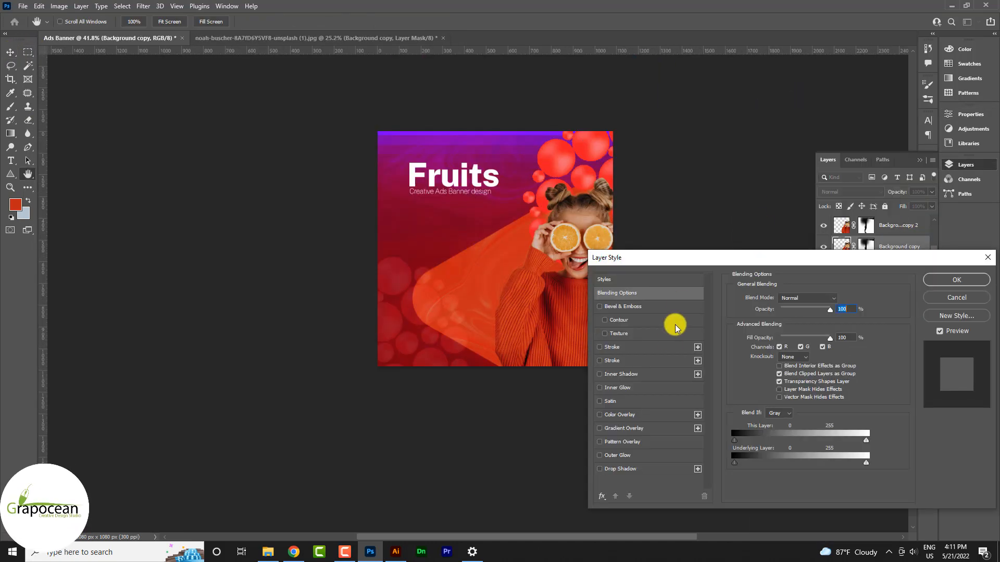
{"action": "left_click", "coordinate": [637, 430]}
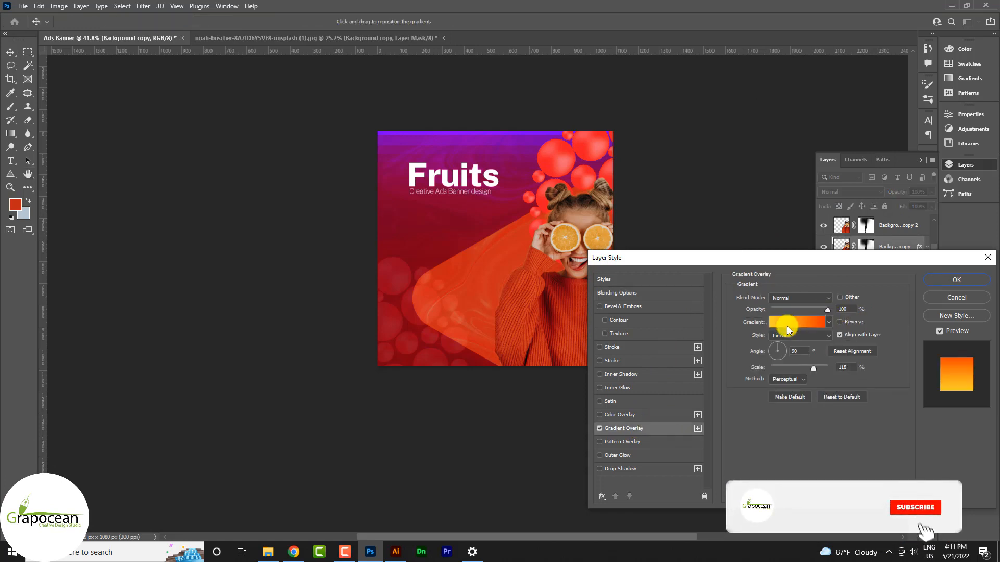
{"action": "left_click_drag", "start_coordinate": [703, 266], "coordinate": [767, 252]}
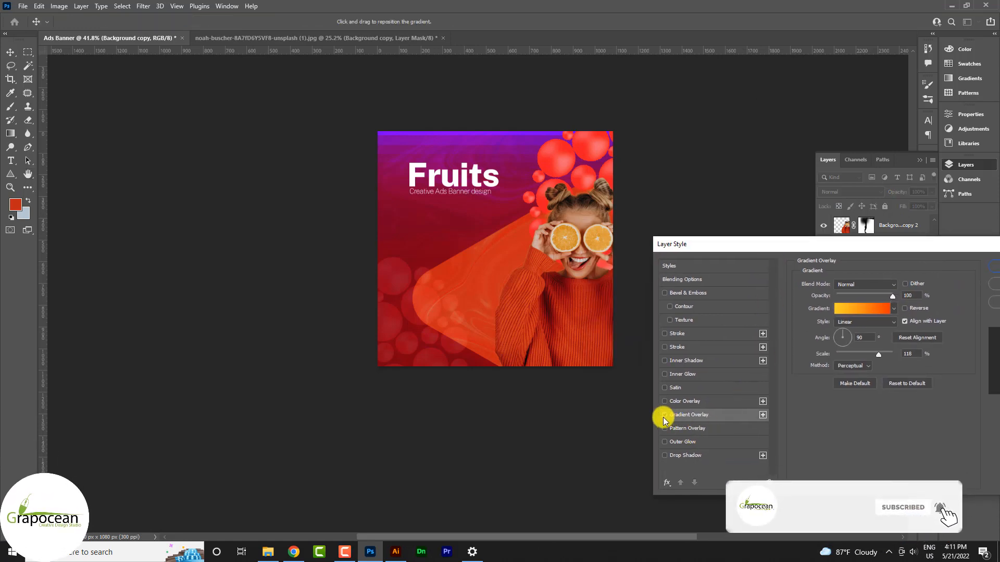
{"action": "left_click", "coordinate": [680, 400]}
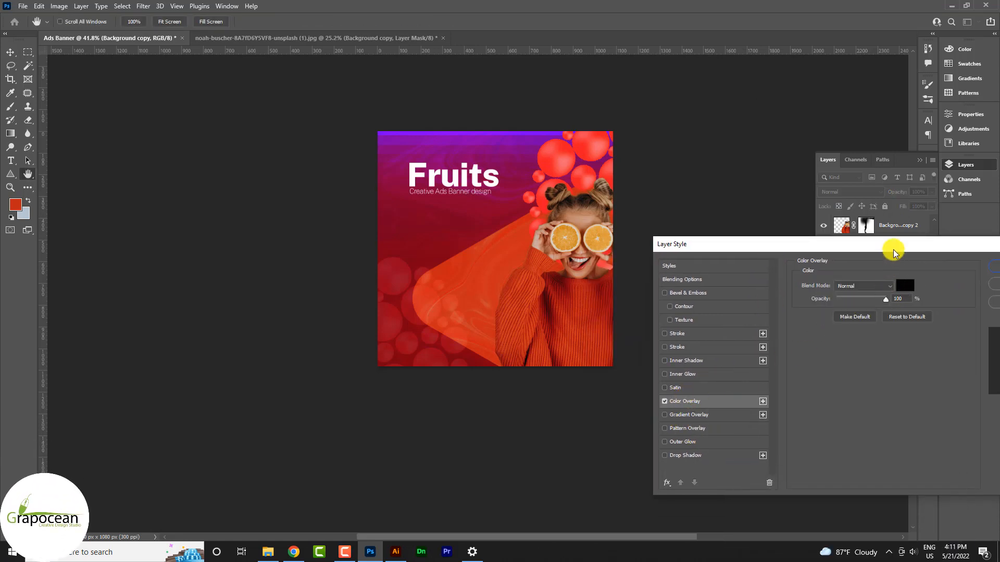
{"action": "left_click_drag", "start_coordinate": [893, 252], "coordinate": [770, 308]}
{"action": "left_click", "coordinate": [888, 313]}
Convert the Background copy silhouette to a smart object, then rasterize it.
{"action": "right_click", "coordinate": [881, 256]}
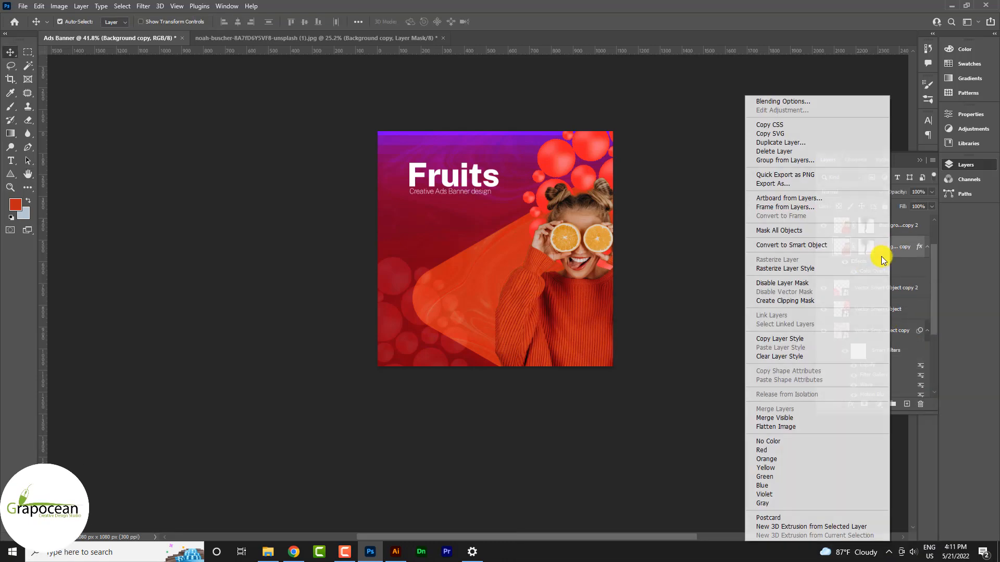
{"action": "left_click", "coordinate": [802, 244]}
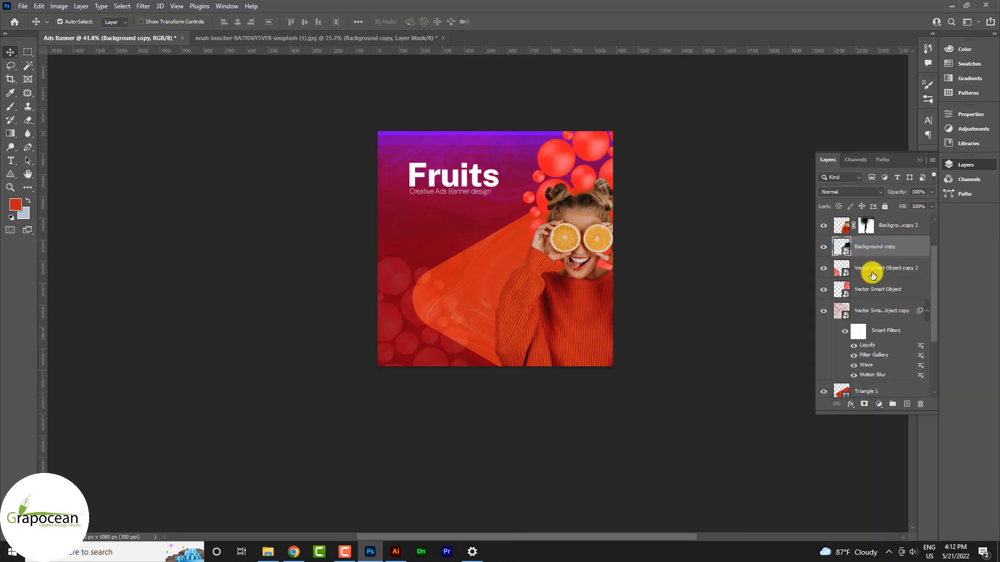
{"action": "right_click", "coordinate": [847, 246]}
{"action": "left_click", "coordinate": [764, 283]}
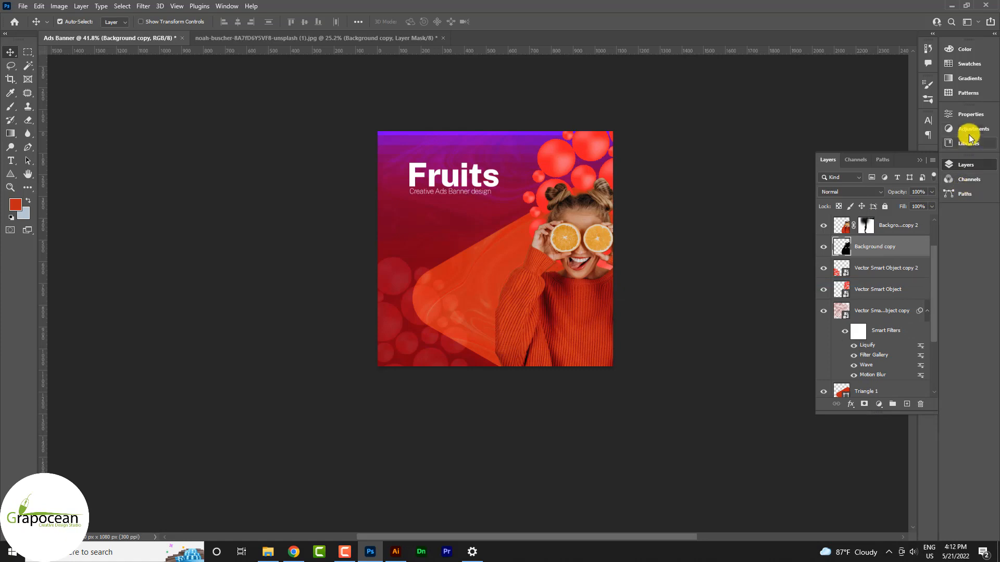
{"action": "left_click", "coordinate": [970, 115]}
{"action": "scroll", "coordinate": [896, 264], "scroll_direction": "down", "scroll_amount": 5}
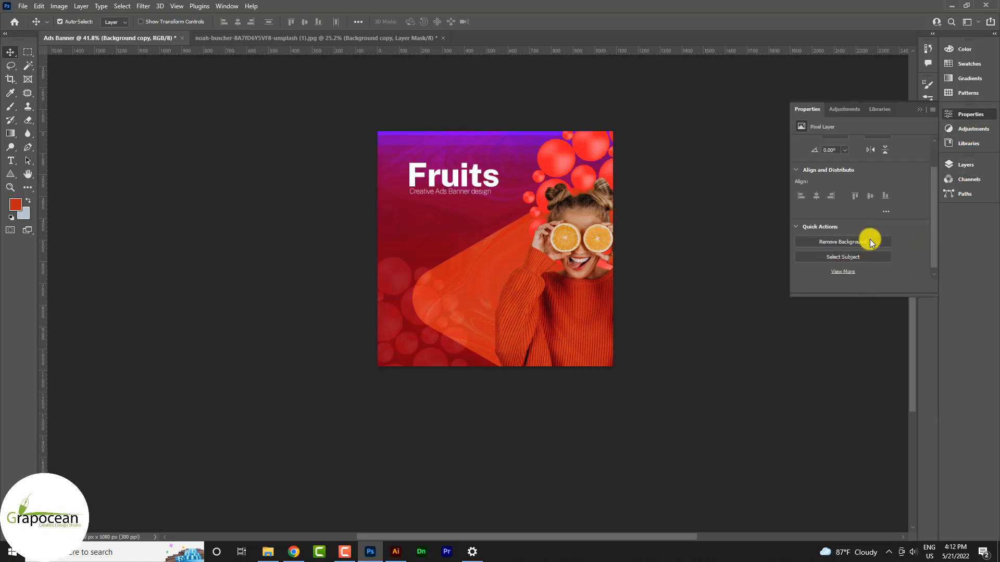
{"action": "left_click", "coordinate": [919, 108]}
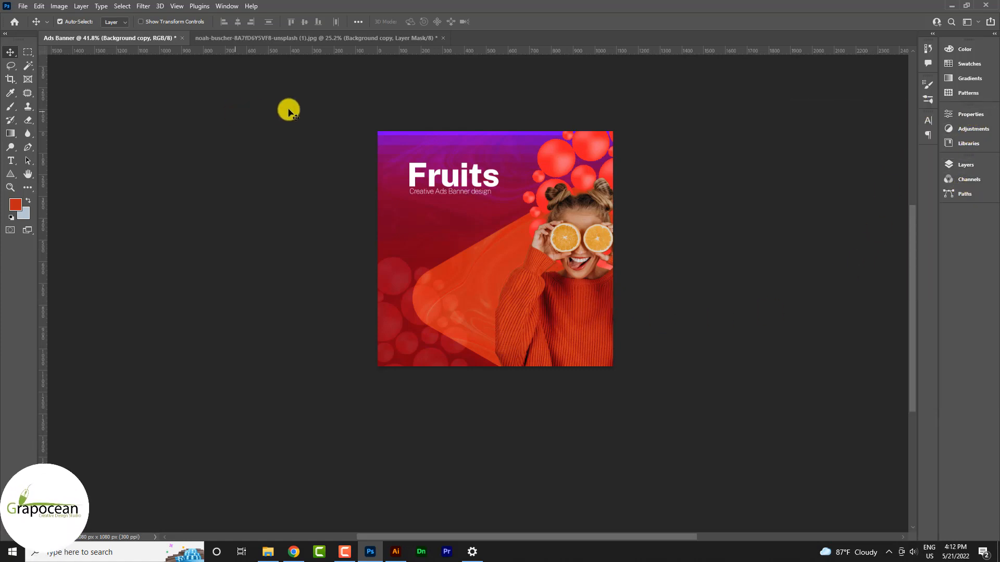
Shift the black silhouette left so it sits behind the model like a shadow.
{"action": "key", "text": "ctrl+t"}
{"action": "left_click_drag", "start_coordinate": [589, 314], "coordinate": [544, 322]}
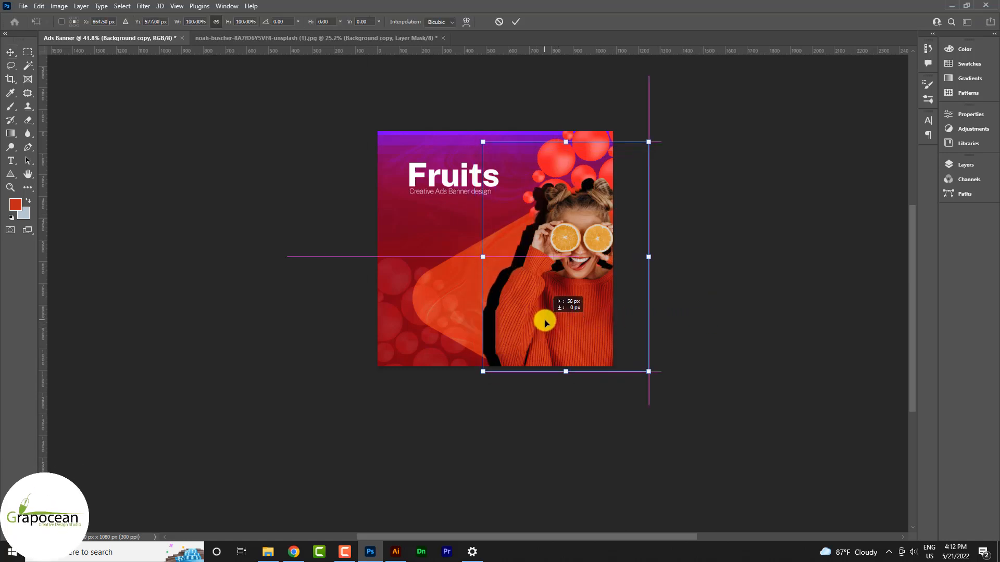
{"action": "left_click", "coordinate": [513, 22]}
{"action": "left_click", "coordinate": [970, 114]}
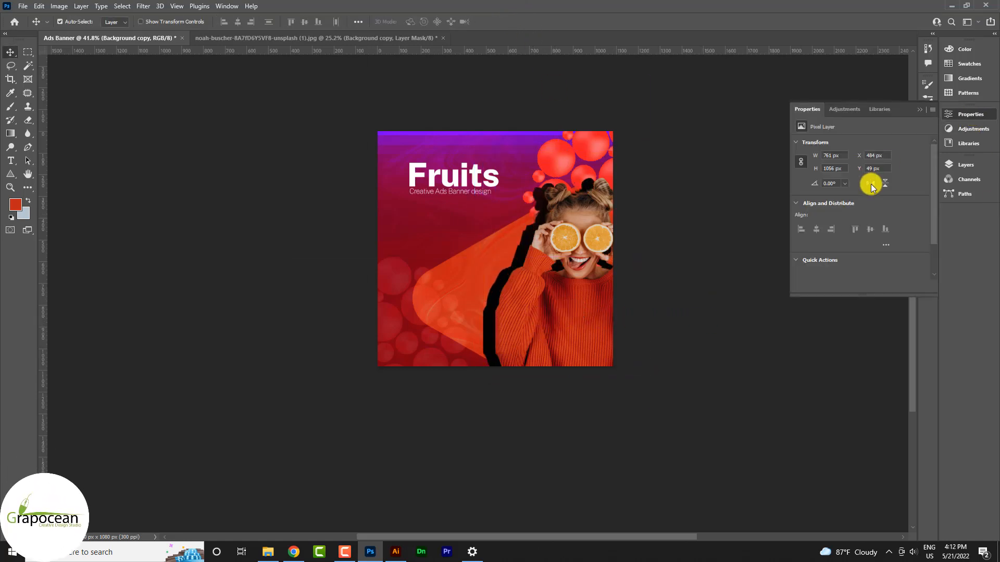
{"action": "scroll", "coordinate": [829, 181], "scroll_direction": "down", "scroll_amount": 3}
{"action": "scroll", "coordinate": [850, 217], "scroll_direction": "up", "scroll_amount": 4}
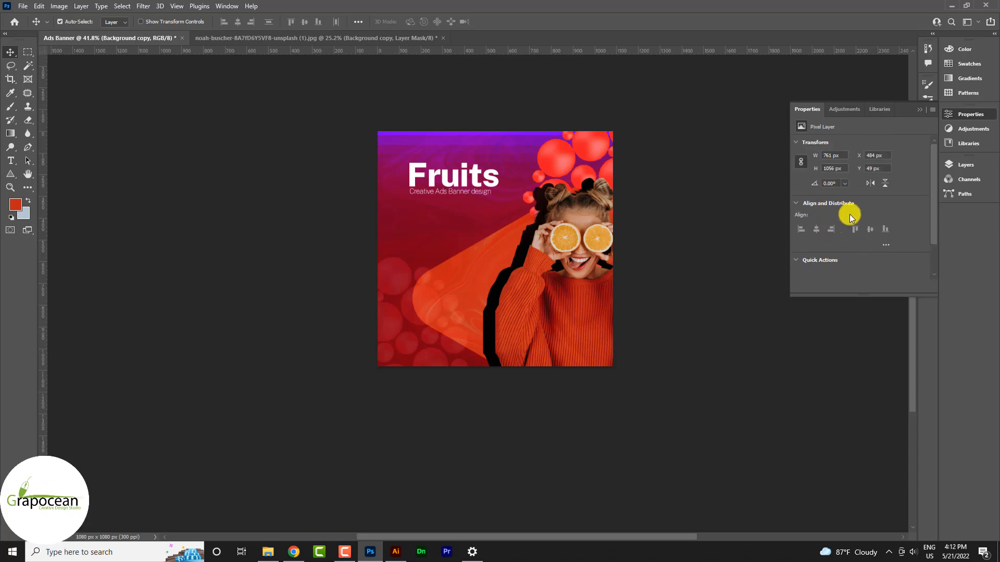
{"action": "left_click", "coordinate": [922, 114]}
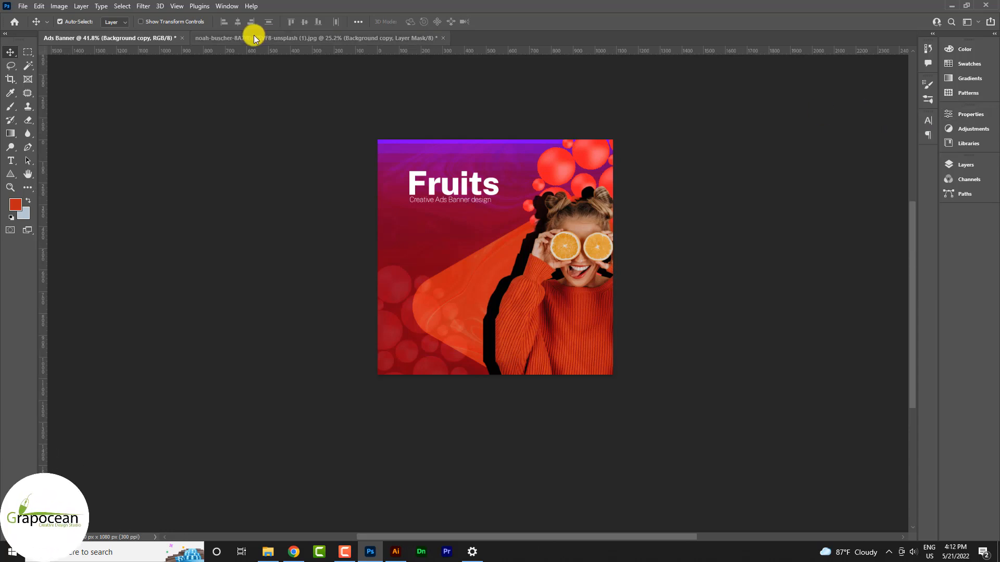
Apply a Gaussian Blur of about 38.7 px to the shadow silhouette.
{"action": "left_click", "coordinate": [142, 6]}
{"action": "mouse_move", "coordinate": [240, 139]}
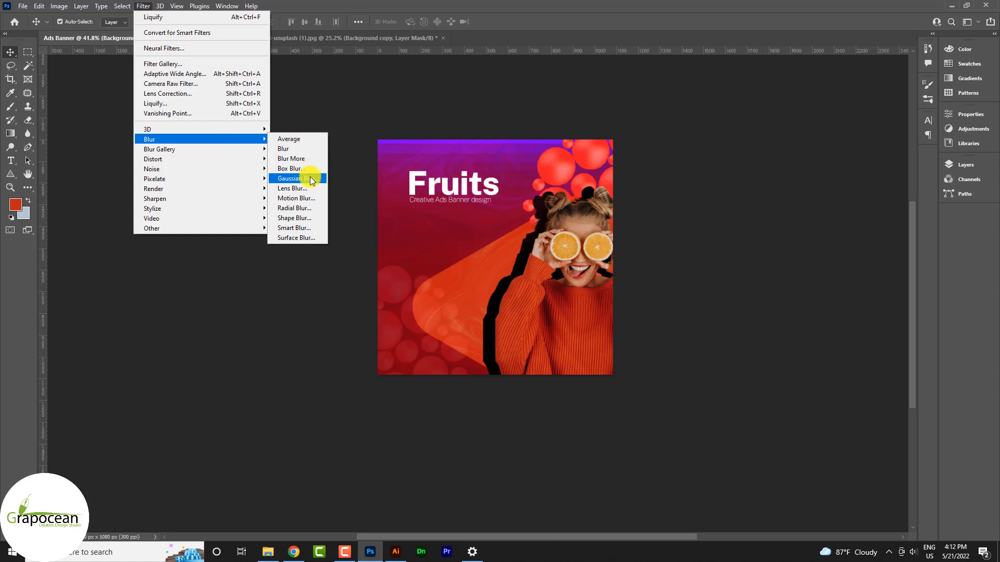
{"action": "left_click", "coordinate": [311, 179]}
{"action": "left_click_drag", "start_coordinate": [664, 297], "coordinate": [664, 297]}
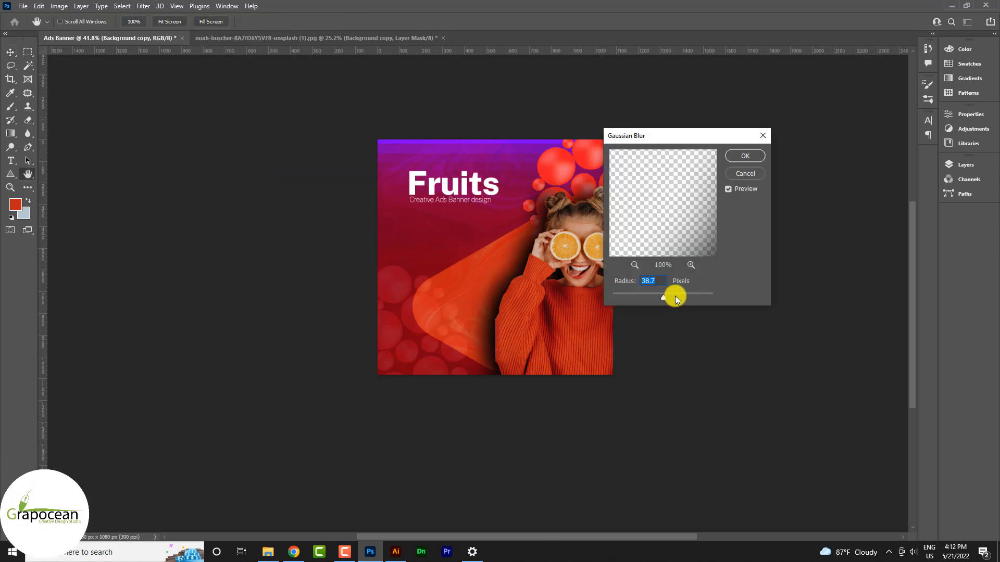
{"action": "left_click", "coordinate": [758, 155]}
Lower the shadow layer's opacity to around 38%.
{"action": "left_click", "coordinate": [982, 164]}
{"action": "left_click", "coordinate": [931, 192]}
{"action": "left_click", "coordinate": [886, 204]}
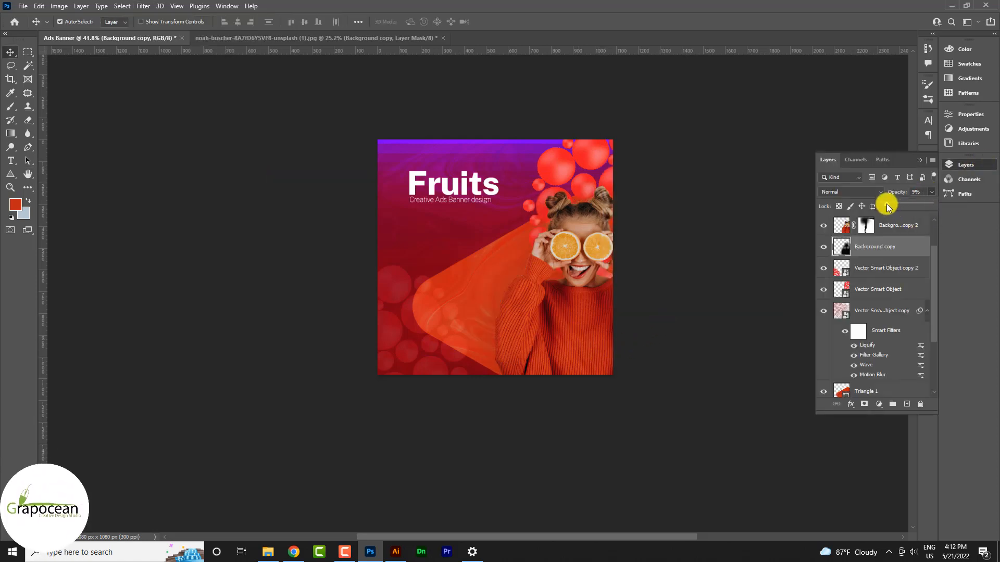
{"action": "left_click_drag", "start_coordinate": [887, 206], "coordinate": [902, 206]}
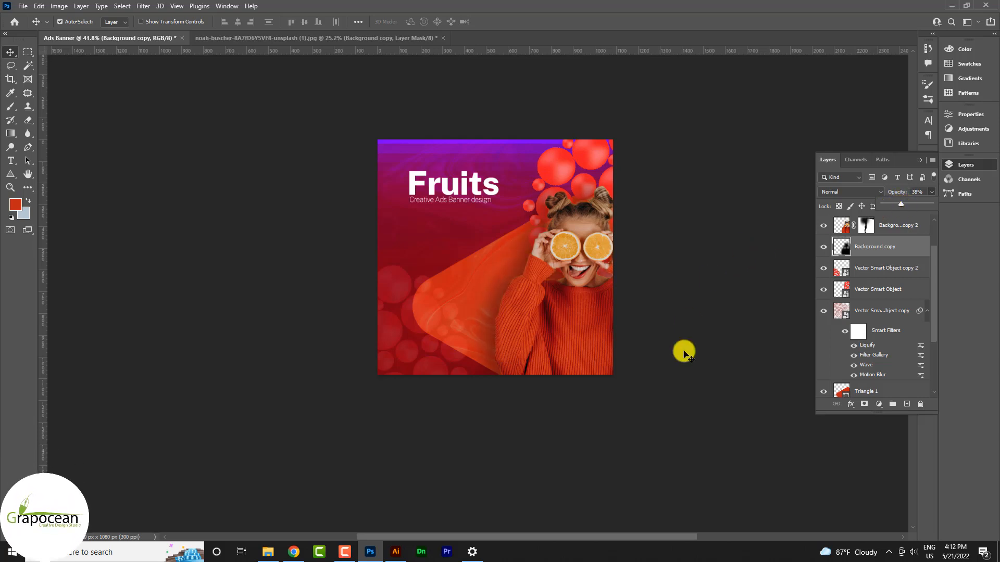
{"action": "left_click_drag", "start_coordinate": [901, 205], "coordinate": [890, 205]}
Select the Background copy 2 model layer and open the Camera Raw Filter.
{"action": "scroll", "coordinate": [592, 278], "scroll_direction": "up", "scroll_amount": 5}
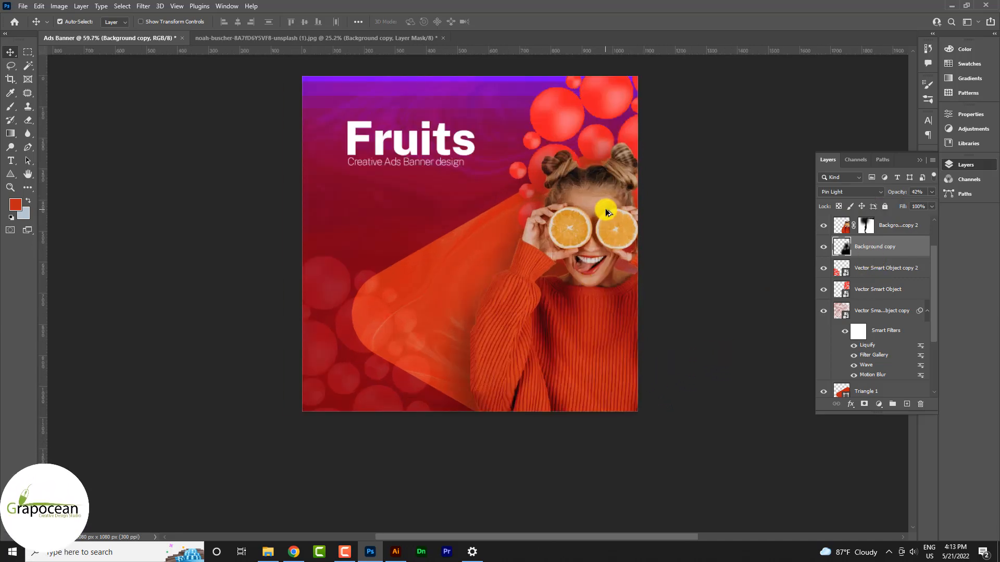
{"action": "left_click", "coordinate": [595, 196]}
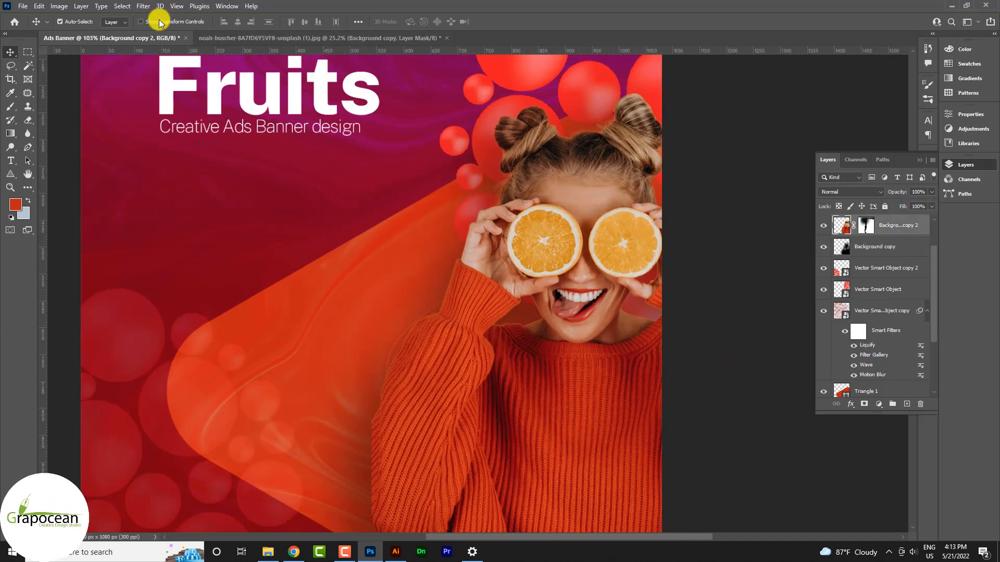
{"action": "left_click", "coordinate": [143, 6]}
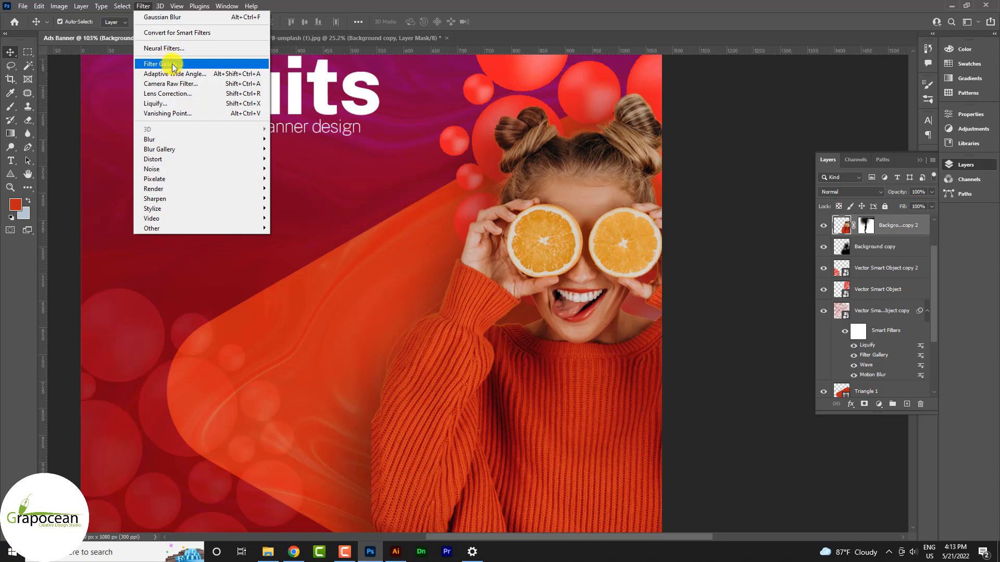
{"action": "left_click", "coordinate": [180, 84]}
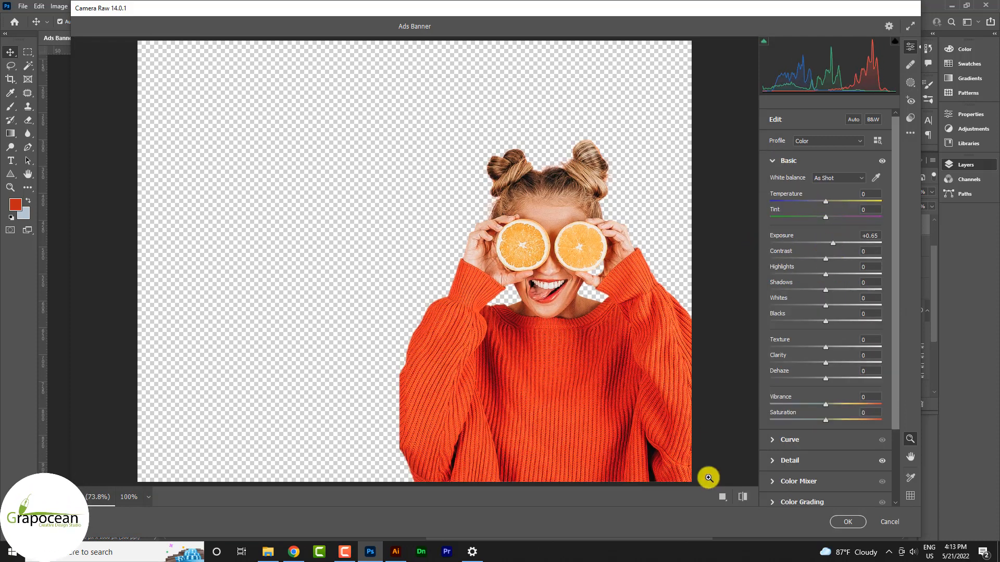
In Camera Raw, apply Exposure +0.65, Contrast +23, Highlights +15, Shadows -21, Texture +14, Clarity +7.
{"action": "left_click", "coordinate": [722, 497]}
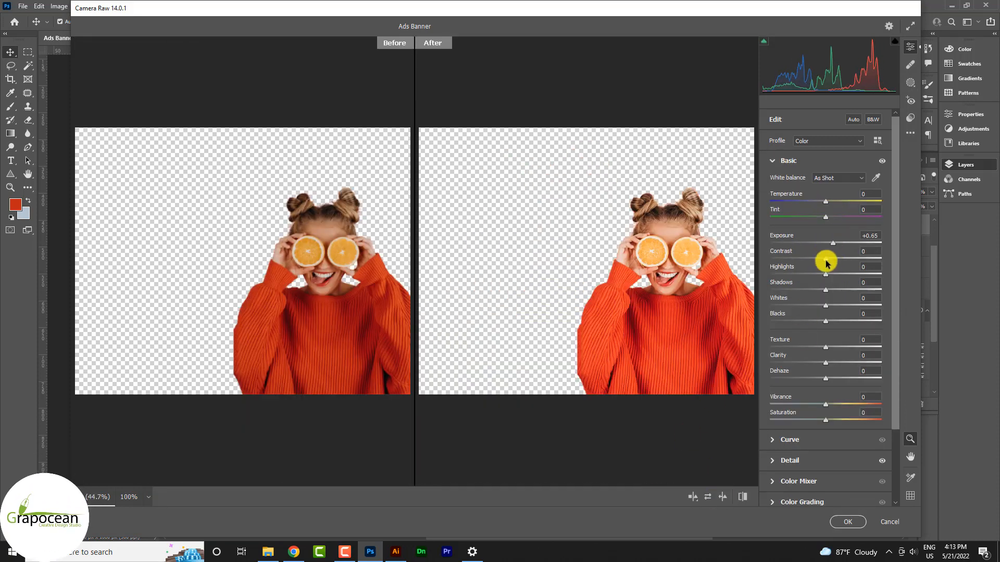
{"action": "mouse_move", "coordinate": [827, 275]}
{"action": "left_mouse_down"}
{"action": "mouse_move", "coordinate": [841, 275]}
{"action": "mouse_move", "coordinate": [814, 290]}
{"action": "left_mouse_up"}
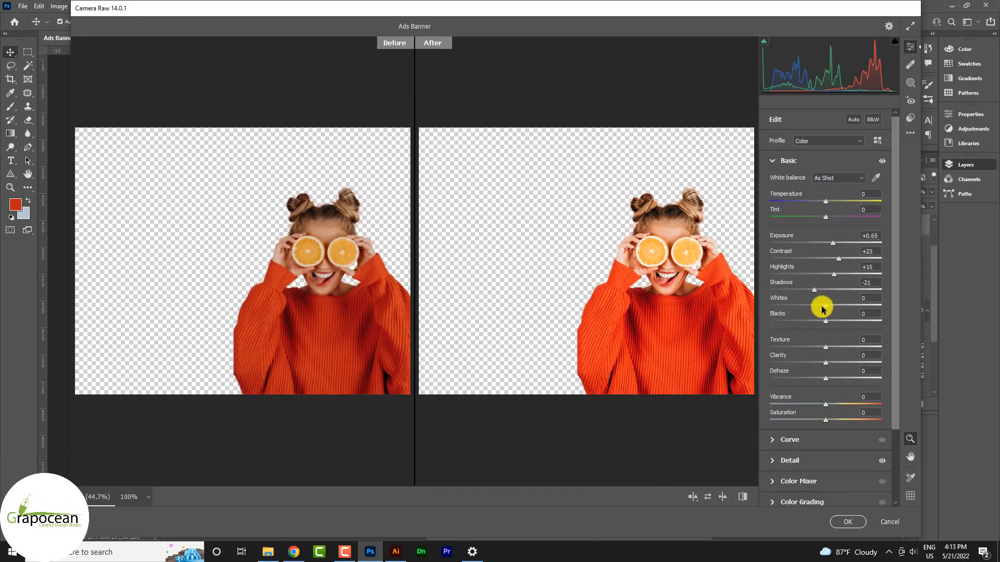
{"action": "left_click_drag", "start_coordinate": [826, 363], "coordinate": [831, 362]}
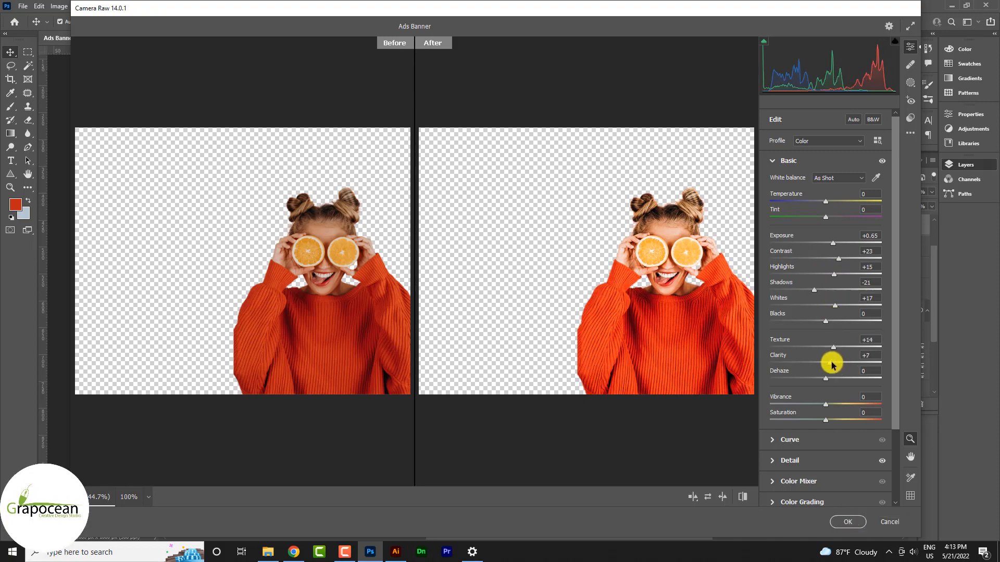
{"action": "left_click", "coordinate": [848, 522]}
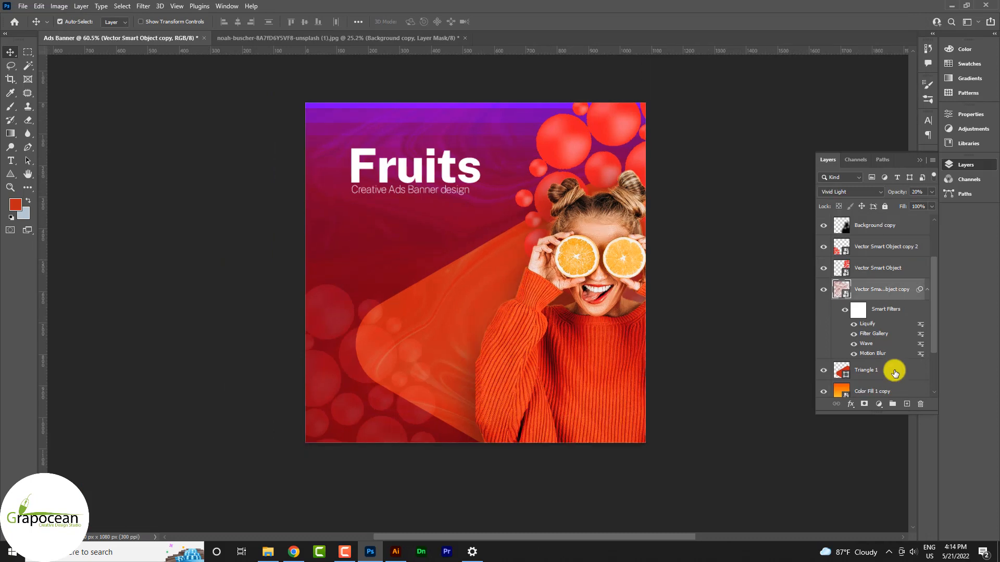
Duplicate Triangle 1 and scale the copy down inside the original triangle.
{"action": "left_click_drag", "start_coordinate": [892, 368], "coordinate": [723, 453]}
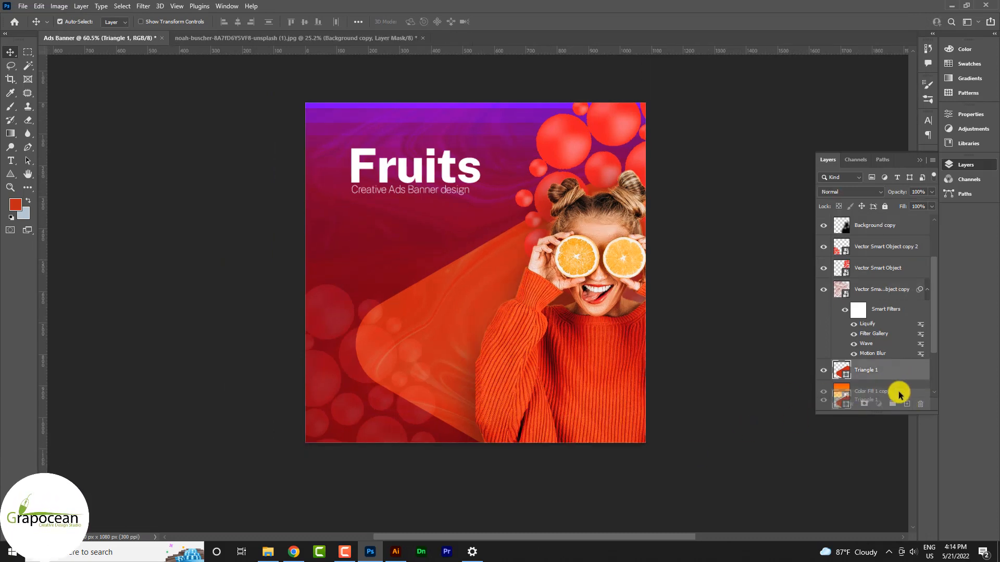
{"action": "left_click_drag", "start_coordinate": [899, 394], "coordinate": [906, 404]}
{"action": "key", "text": "ctrl+t"}
{"action": "left_click_drag", "start_coordinate": [653, 511], "coordinate": [583, 477]}
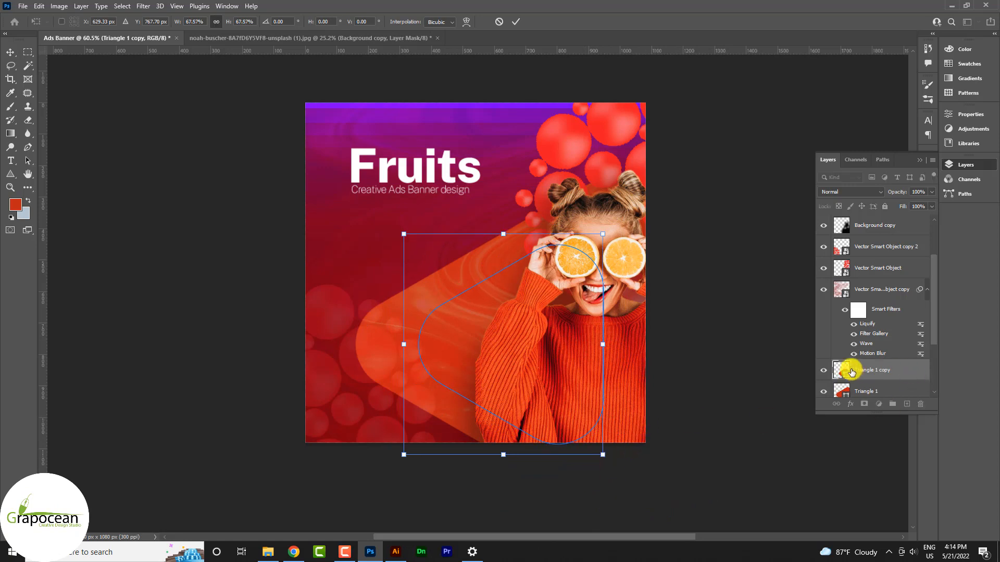
{"action": "left_click", "coordinate": [515, 21]}
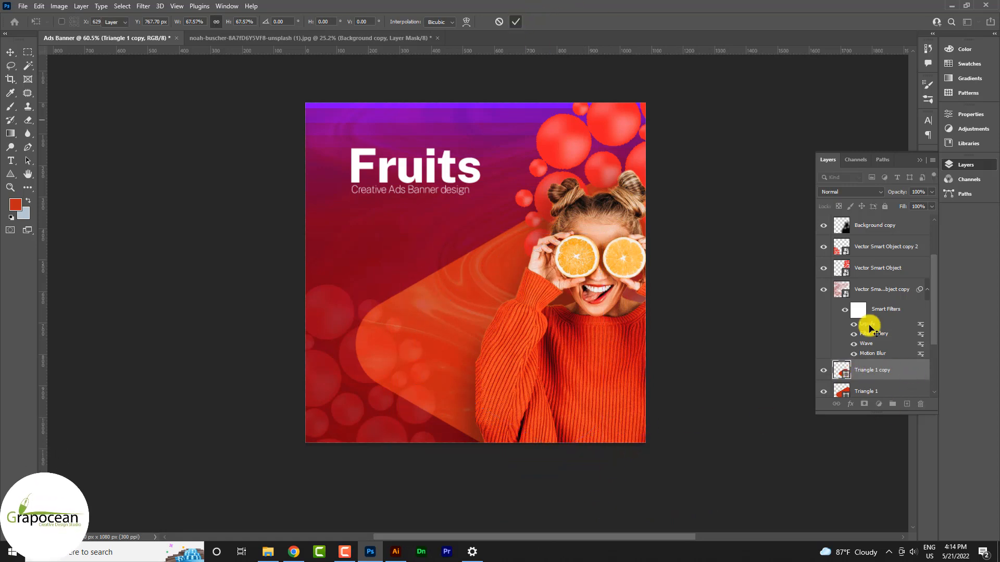
Change the triangle copy's fill colour to white (#ffffff).
{"action": "double_click", "coordinate": [845, 371]}
{"action": "left_click_drag", "start_coordinate": [770, 375], "coordinate": [740, 335]}
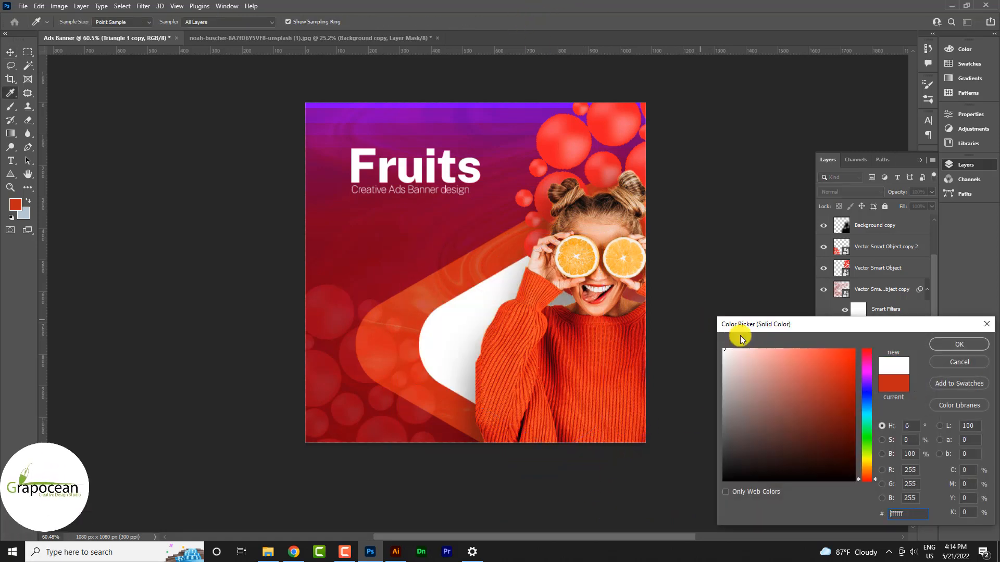
{"action": "left_click", "coordinate": [969, 345]}
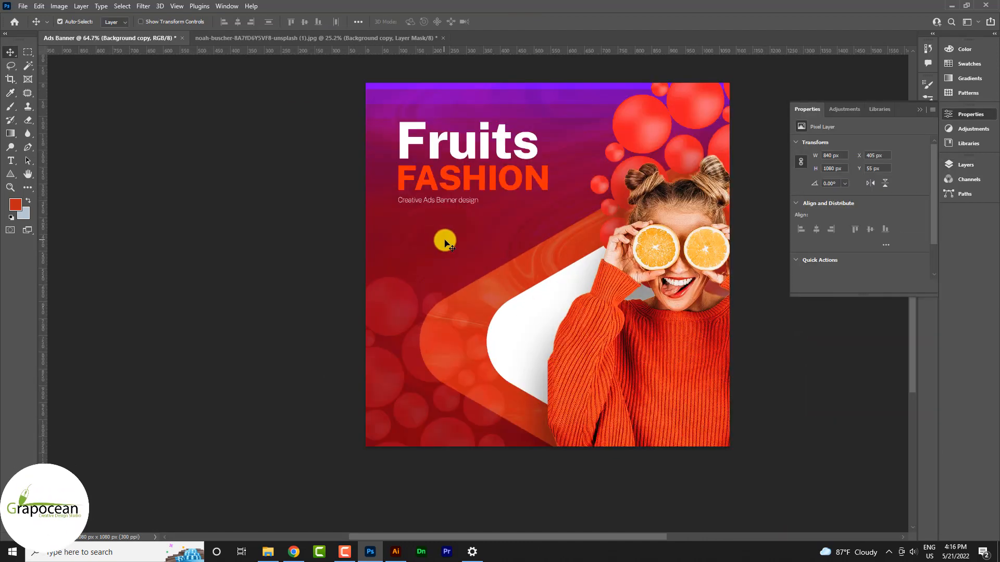
Start a text line left of the white shape and type '50%' for the discount.
{"action": "left_click", "coordinate": [11, 161]}
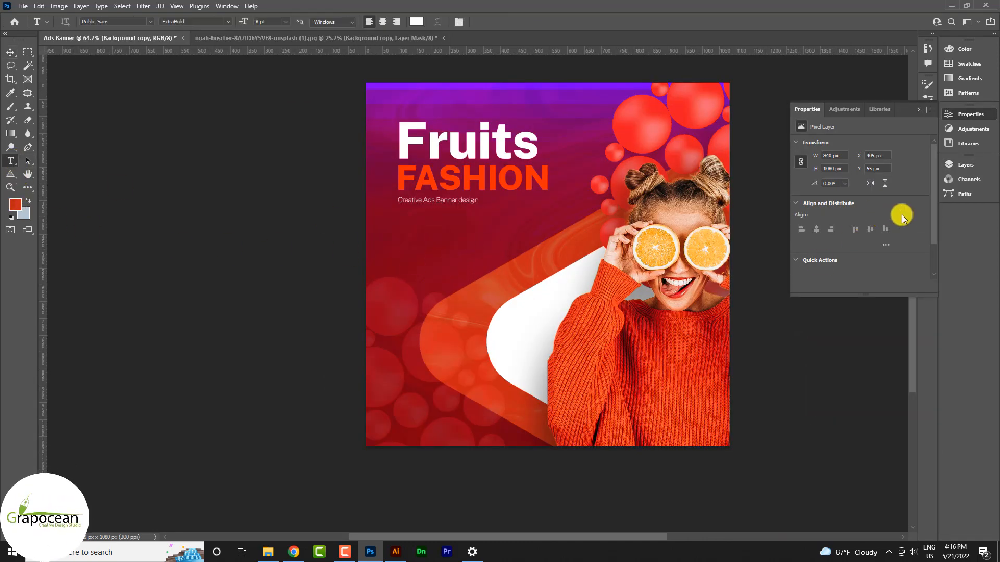
{"action": "left_click", "coordinate": [967, 164]}
{"action": "scroll", "coordinate": [894, 235], "scroll_direction": "up", "scroll_amount": 2}
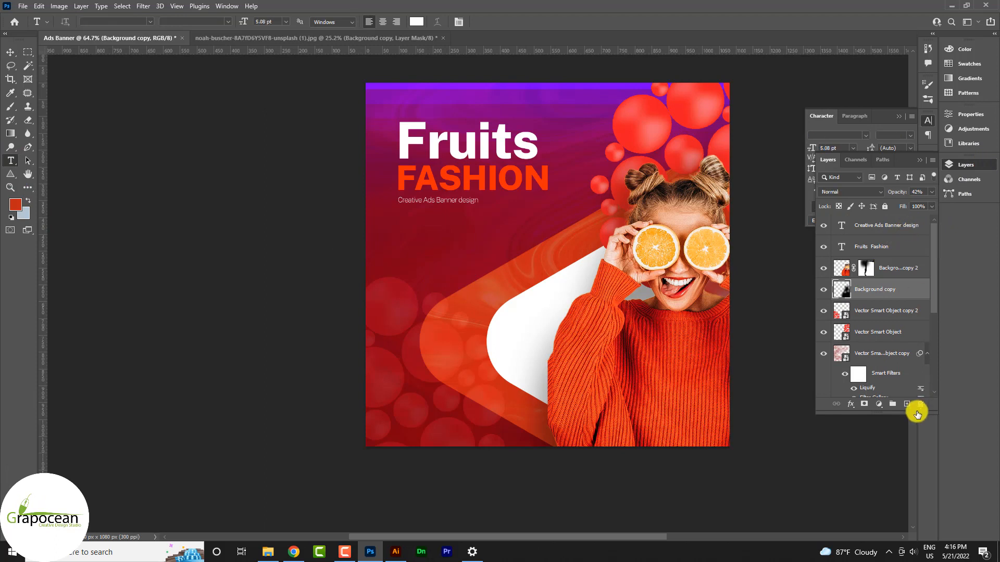
{"action": "left_click", "coordinate": [437, 259]}
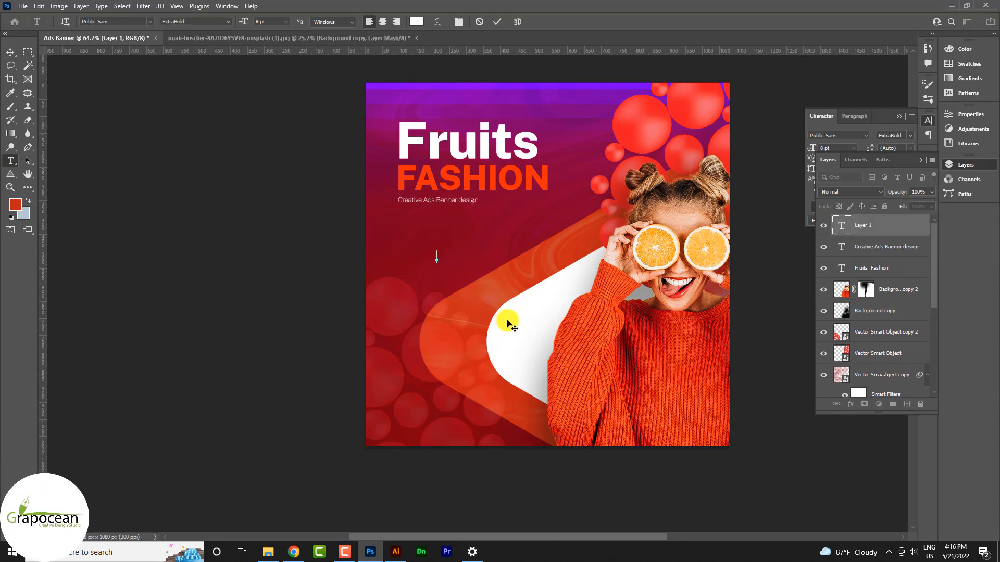
{"action": "type", "text": "50%"}
{"action": "key", "text": "BackSpace"}
{"action": "key", "text": "BackSpace"}
Commit the 50% Discount text and move it up and left on the banner.
{"action": "left_click", "coordinate": [10, 52]}
{"action": "scroll", "coordinate": [576, 268], "scroll_direction": "up", "scroll_amount": 3}
{"action": "left_click_drag", "start_coordinate": [464, 245], "coordinate": [402, 218]}
In Illustrator, draw a wide rectangle above the circle cluster.
{"action": "left_click", "coordinate": [396, 551]}
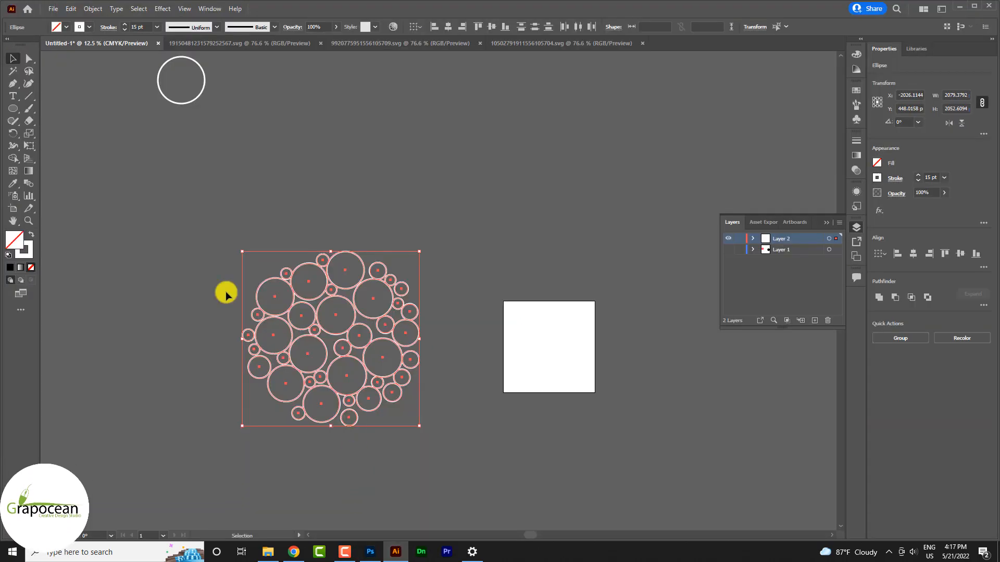
{"action": "left_click_drag", "start_coordinate": [13, 108], "coordinate": [67, 107]}
{"action": "left_click_drag", "start_coordinate": [381, 128], "coordinate": [576, 181]}
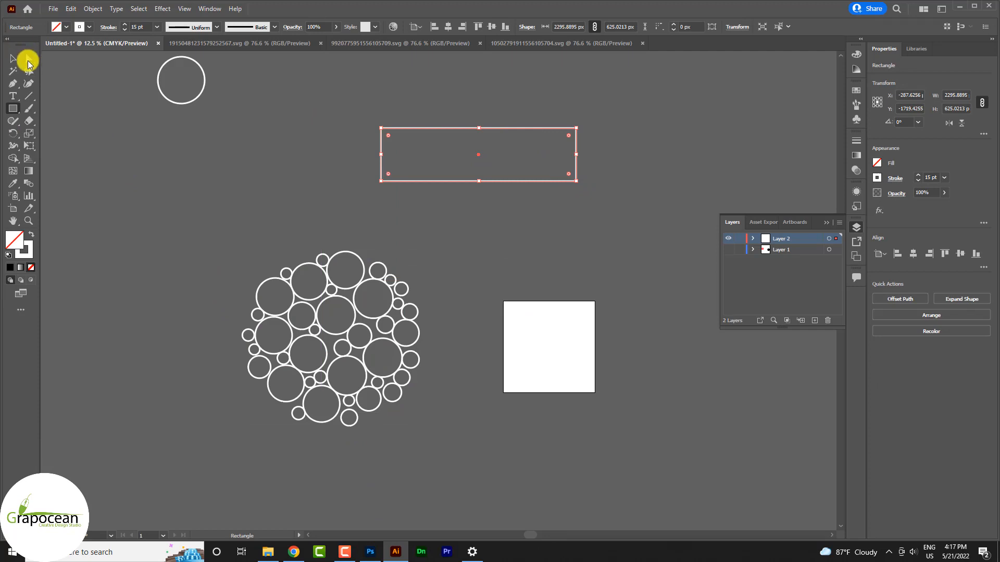
Add anchors to the rectangle's top edge and nudge them into a gentle wave.
{"action": "left_click", "coordinate": [13, 85]}
{"action": "left_click", "coordinate": [476, 128]}
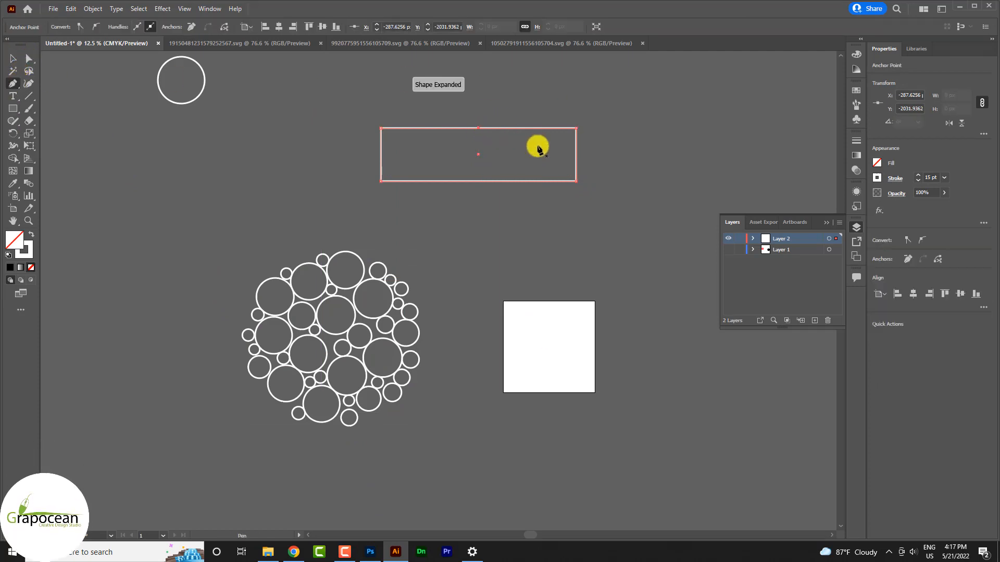
{"action": "key", "text": "Down"}
{"action": "key", "text": "Down"}
{"action": "key", "text": "Down"}
{"action": "key", "text": "Down"}
{"action": "key", "text": "Down"}
{"action": "key", "text": "Down"}
{"action": "key", "text": "Down"}
{"action": "key", "text": "Down"}
{"action": "key", "text": "Down"}
{"action": "key", "text": "Down"}
{"action": "key", "text": "Down"}
{"action": "key", "text": "Down"}
{"action": "key", "text": "Down"}
{"action": "key", "text": "Down"}
{"action": "key", "text": "Down"}
{"action": "key", "text": "Down"}
{"action": "key", "text": "Down"}
{"action": "key", "text": "Down"}
{"action": "key", "text": "Down"}
{"action": "key", "text": "Down"}
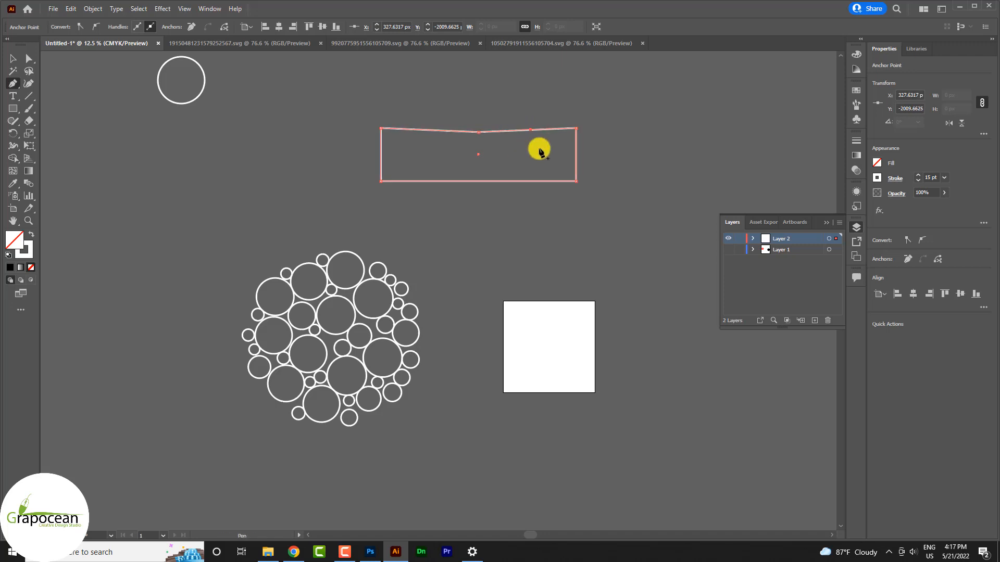
{"action": "key", "text": "Up"}
{"action": "key", "text": "shift+Up"}
{"action": "key", "text": "shift+Up"}
{"action": "key", "text": "shift+Up"}
{"action": "key", "text": "Up"}
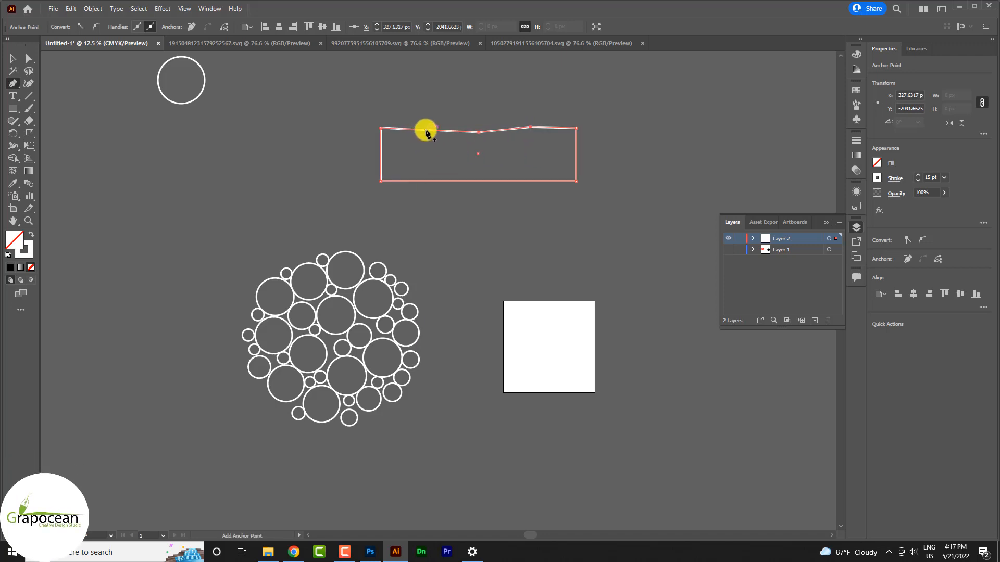
{"action": "left_click", "coordinate": [428, 130]}
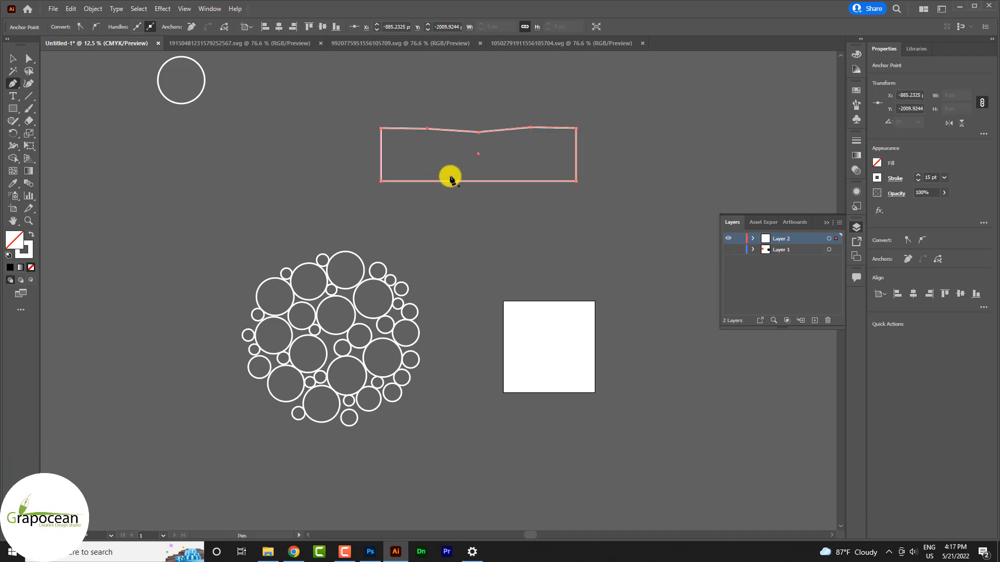
Select the wavy-topped path and drag it toward the Photoshop banner.
{"action": "left_click", "coordinate": [13, 59]}
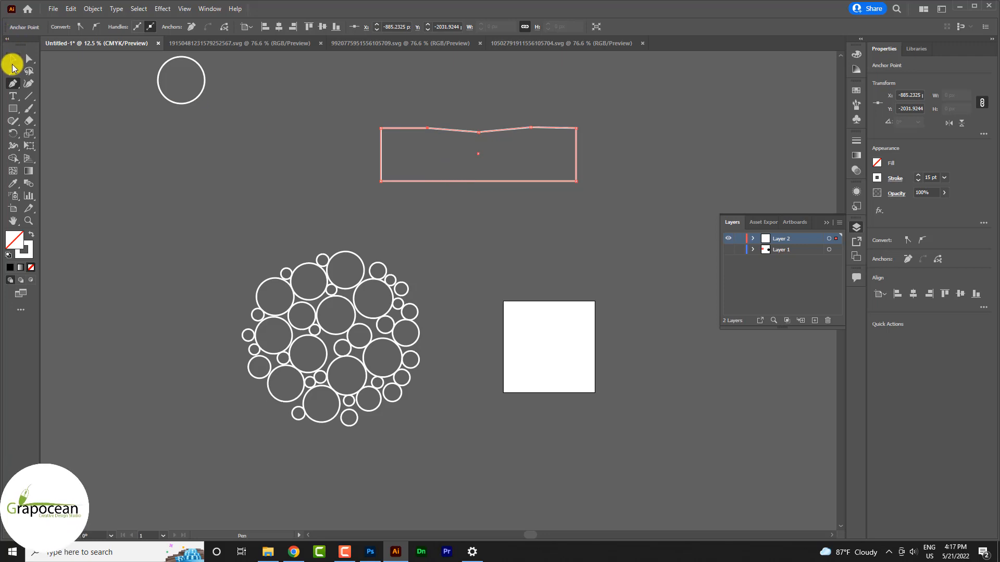
{"action": "left_click", "coordinate": [515, 163]}
{"action": "left_click", "coordinate": [561, 182]}
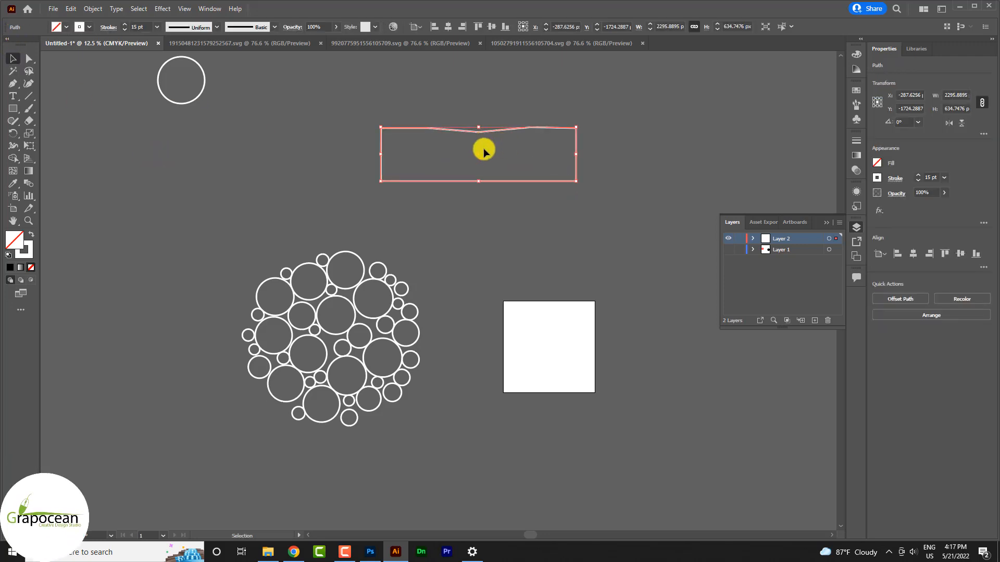
{"action": "mouse_move", "coordinate": [489, 181]}
{"action": "left_mouse_down"}
{"action": "mouse_move", "coordinate": [502, 371]}
{"action": "mouse_move", "coordinate": [374, 548]}
{"action": "left_mouse_up"}
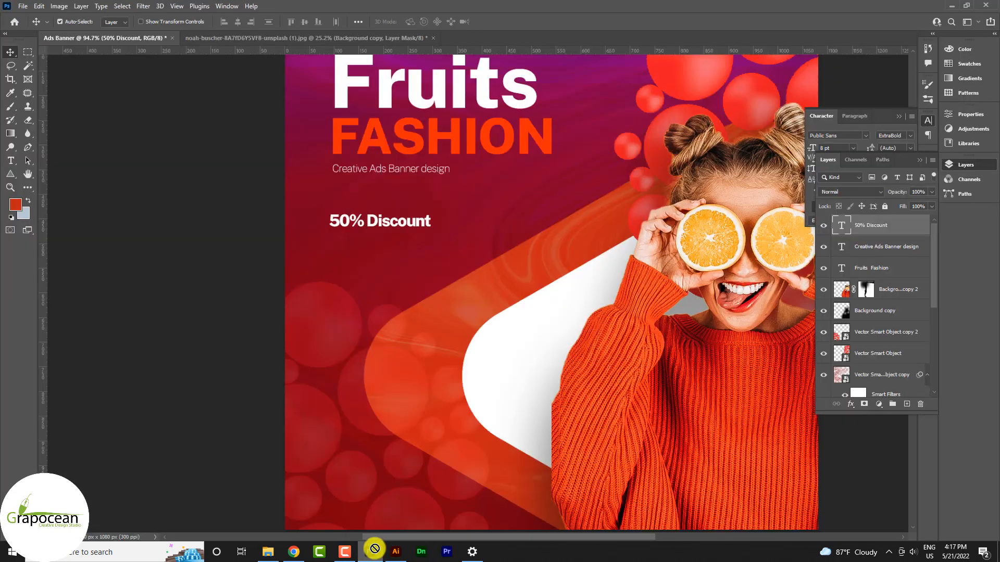
Place the wavy path as a smart object, shrink it to a small box, and undo an accidental background move.
{"action": "left_click_drag", "start_coordinate": [377, 277], "coordinate": [377, 277]}
{"action": "scroll", "coordinate": [518, 272], "scroll_direction": "down", "scroll_amount": 3}
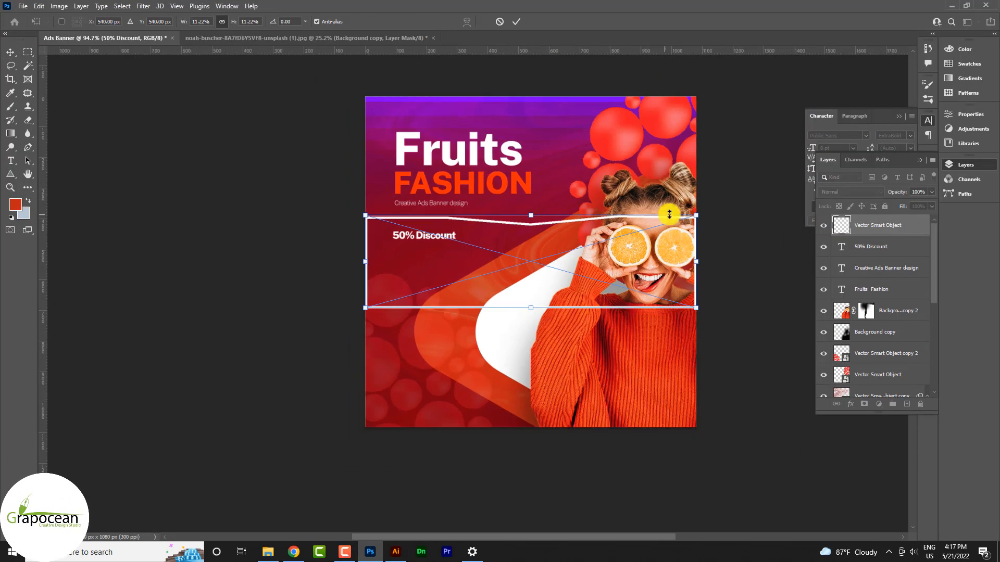
{"action": "left_click_drag", "start_coordinate": [699, 217], "coordinate": [265, 207]}
{"action": "left_click", "coordinate": [516, 22]}
{"action": "scroll", "coordinate": [539, 257], "scroll_direction": "up", "scroll_amount": 5}
{"action": "scroll", "coordinate": [302, 213], "scroll_direction": "up", "scroll_amount": 2}
{"action": "key", "text": "ctrl+z"}
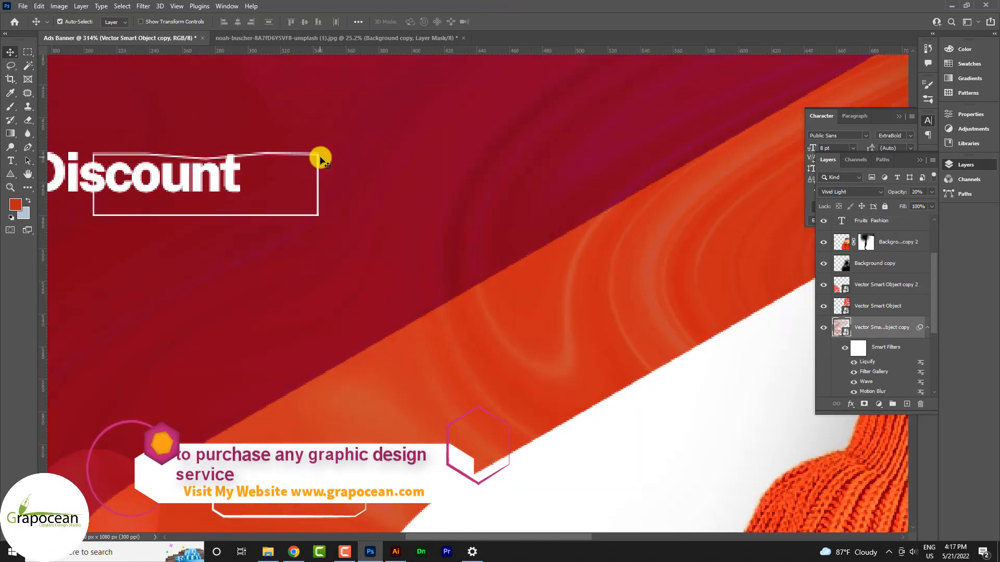
Position the wavy frame around the word Discount and deselect it.
{"action": "left_click_drag", "start_coordinate": [326, 154], "coordinate": [277, 143]}
{"action": "scroll", "coordinate": [281, 192], "scroll_direction": "up", "scroll_amount": 4}
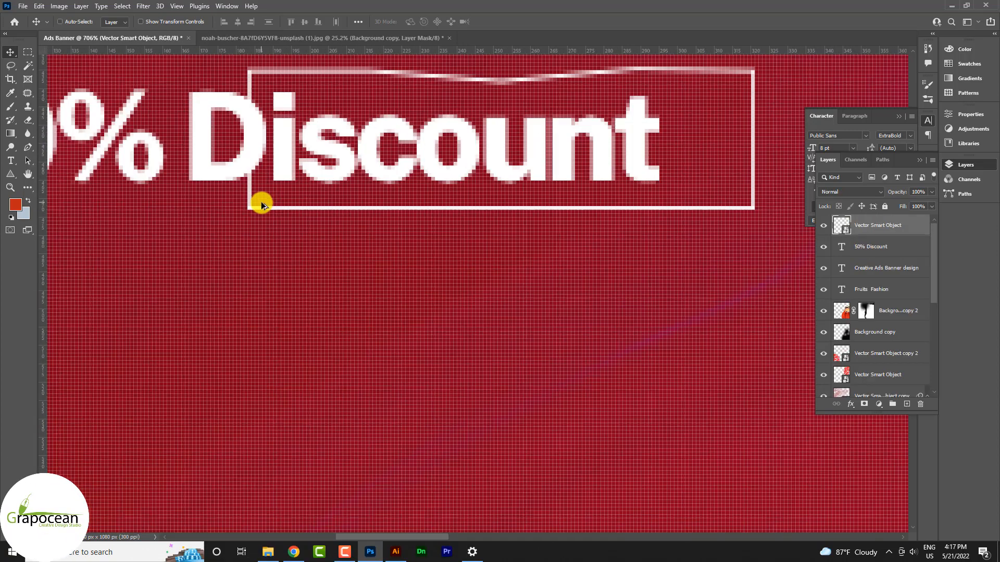
{"action": "left_click_drag", "start_coordinate": [267, 209], "coordinate": [297, 214]}
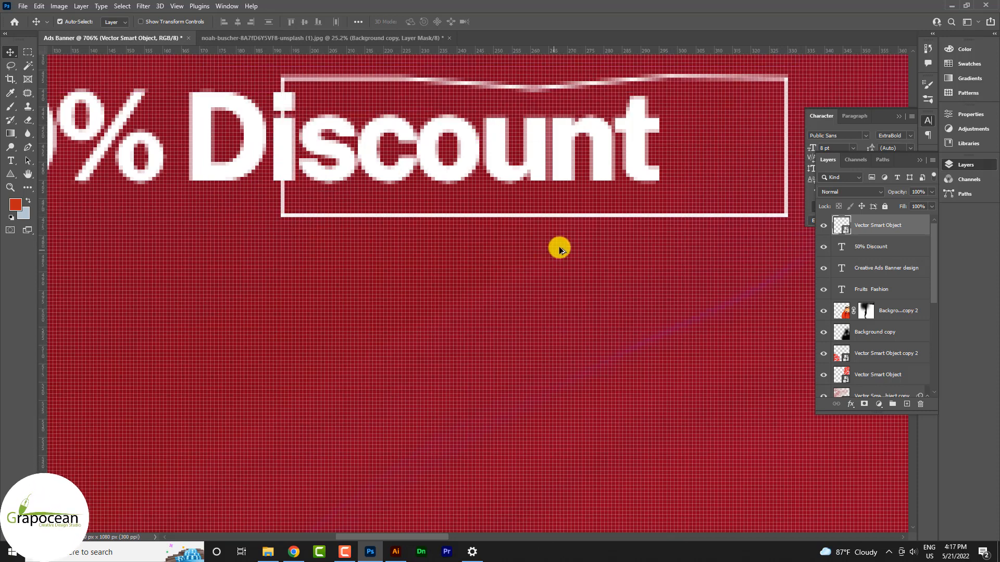
{"action": "scroll", "coordinate": [615, 258], "scroll_direction": "down", "scroll_amount": 5}
{"action": "scroll", "coordinate": [615, 259], "scroll_direction": "down", "scroll_amount": 2}
{"action": "scroll", "coordinate": [225, 276], "scroll_direction": "down", "scroll_amount": 2}
{"action": "left_click", "coordinate": [225, 276], "text": "ctrl"}
{"action": "scroll", "coordinate": [565, 276], "scroll_direction": "up", "scroll_amount": 4}
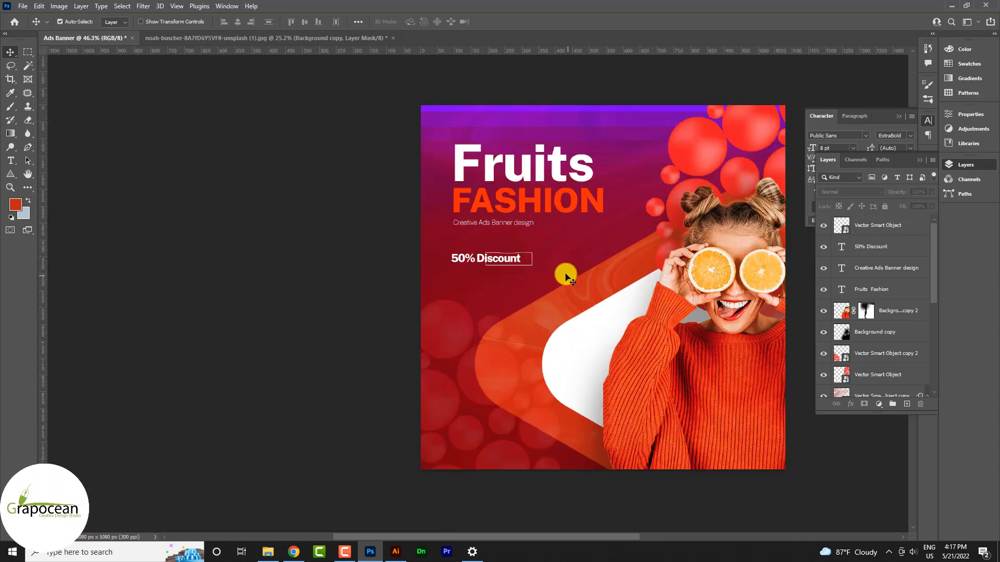
{"action": "scroll", "coordinate": [539, 249], "scroll_direction": "up", "scroll_amount": 3}
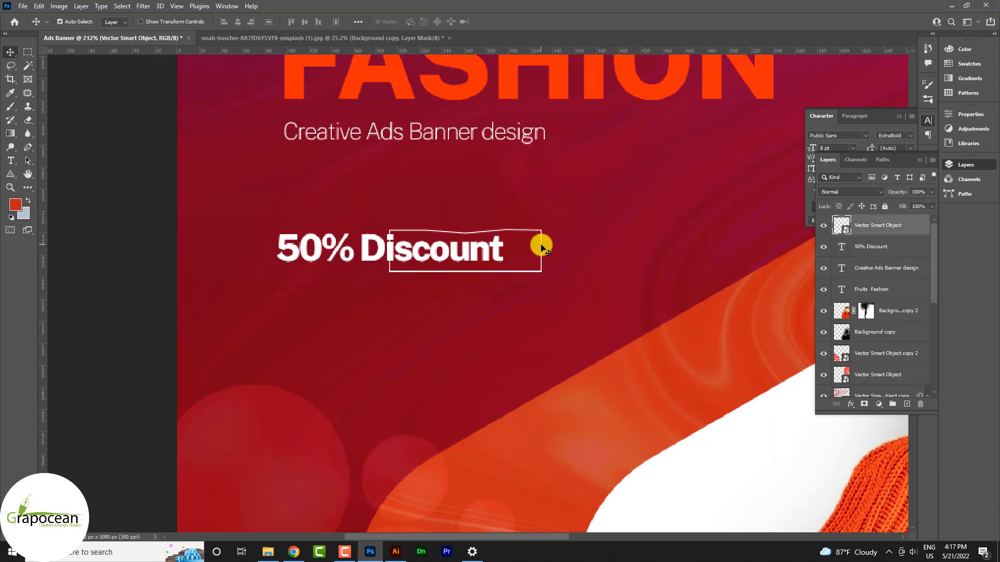
Duplicate the Discount frame, enlarge it and rotate it about 105° to stand upright.
{"action": "left_click_drag", "start_coordinate": [909, 401], "coordinate": [908, 403]}
{"action": "key", "text": "ctrl+t"}
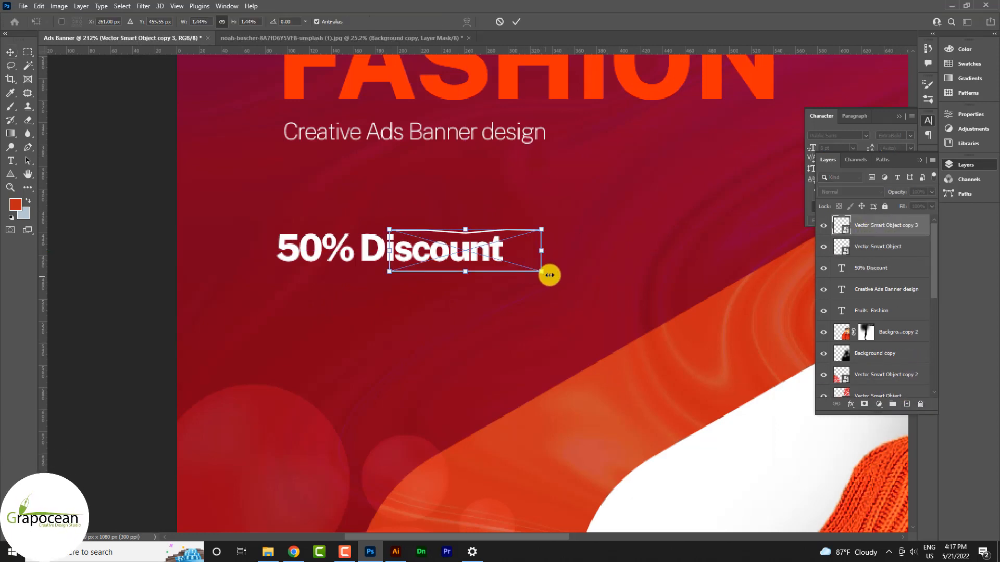
{"action": "left_click_drag", "start_coordinate": [542, 272], "coordinate": [268, 123]}
{"action": "scroll", "coordinate": [346, 233], "scroll_direction": "down", "scroll_amount": 3}
{"action": "left_click_drag", "start_coordinate": [324, 192], "coordinate": [225, 248]}
{"action": "left_click_drag", "start_coordinate": [239, 190], "coordinate": [619, 156]}
{"action": "left_click", "coordinate": [516, 21]}
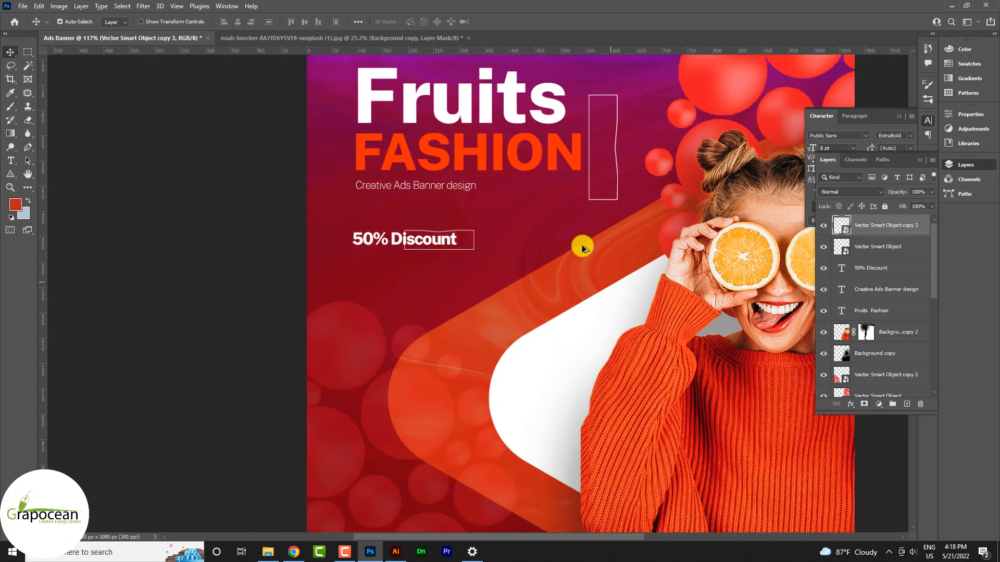
Move the upright frame copy onto the N of FASHION.
{"action": "scroll", "coordinate": [582, 244], "scroll_direction": "down", "scroll_amount": 5}
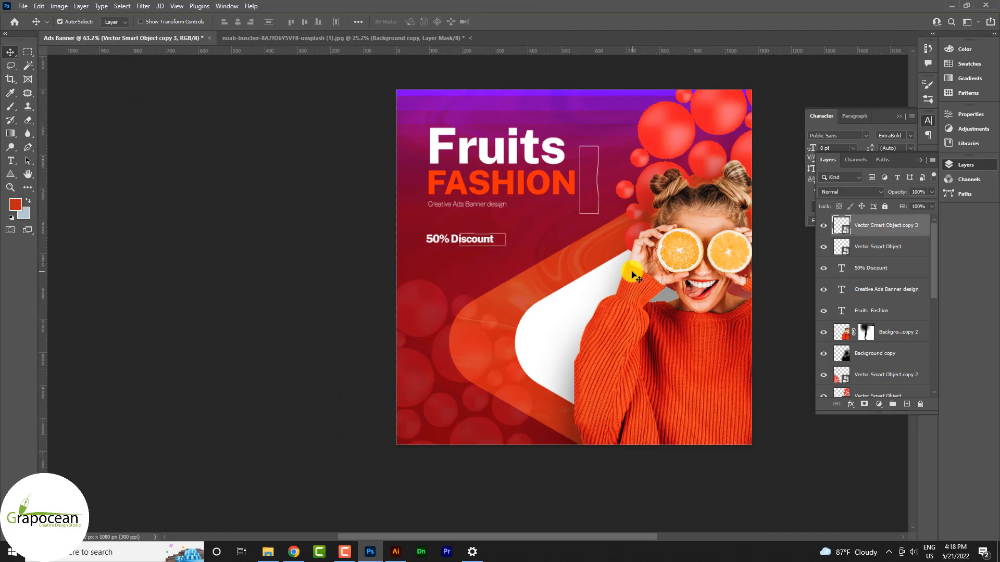
{"action": "scroll", "coordinate": [557, 270], "scroll_direction": "up", "scroll_amount": 2}
{"action": "scroll", "coordinate": [551, 266], "scroll_direction": "up", "scroll_amount": 6}
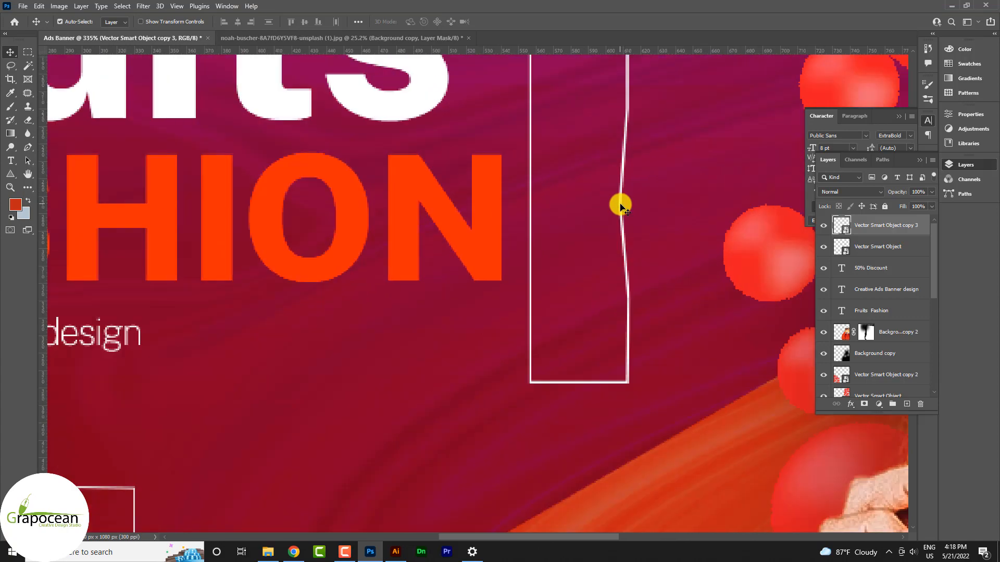
{"action": "left_click_drag", "start_coordinate": [607, 205], "coordinate": [454, 174]}
{"action": "scroll", "coordinate": [570, 213], "scroll_direction": "down", "scroll_amount": 1}
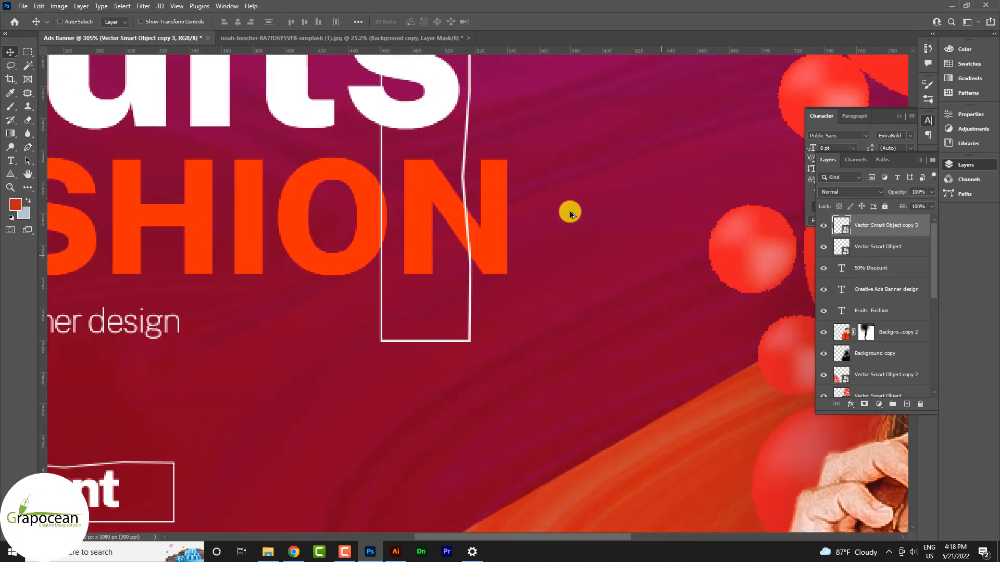
{"action": "scroll", "coordinate": [578, 217], "scroll_direction": "down", "scroll_amount": 6}
{"action": "scroll", "coordinate": [600, 281], "scroll_direction": "down", "scroll_amount": 2}
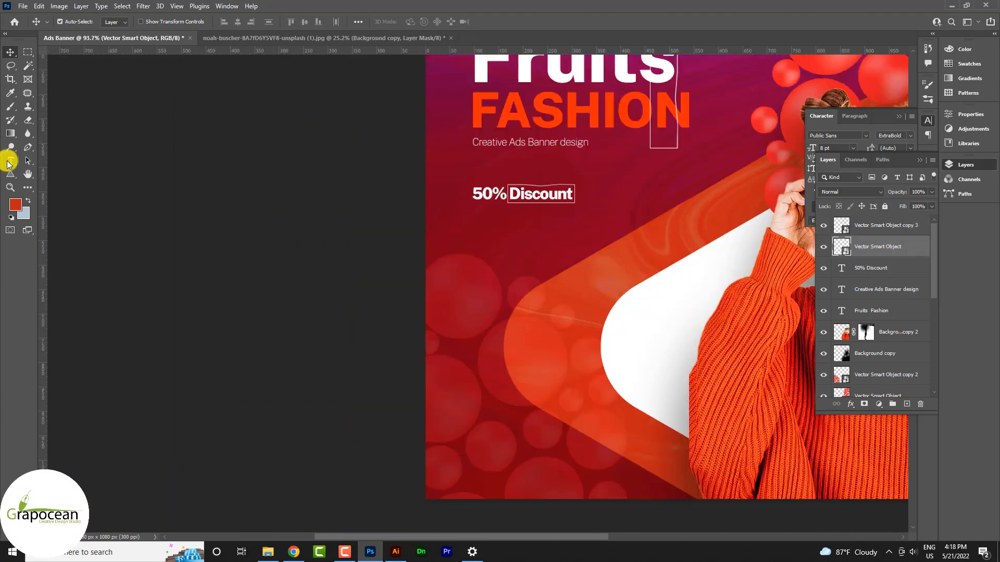
{"action": "left_click", "coordinate": [10, 161]}
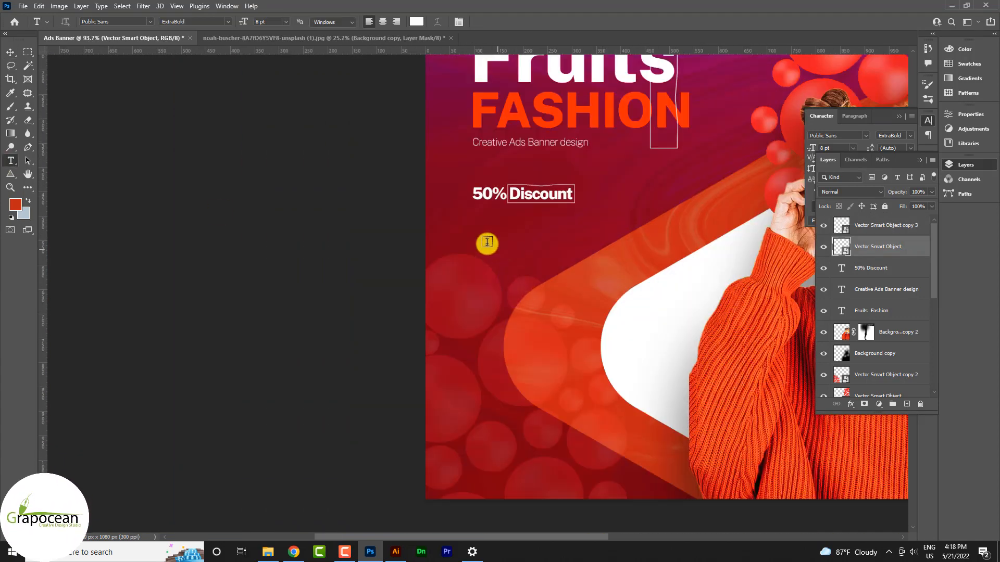
Create a paragraph text box below 50% Discount set in Public Sans Light.
{"action": "left_click_drag", "start_coordinate": [589, 263], "coordinate": [678, 308]}
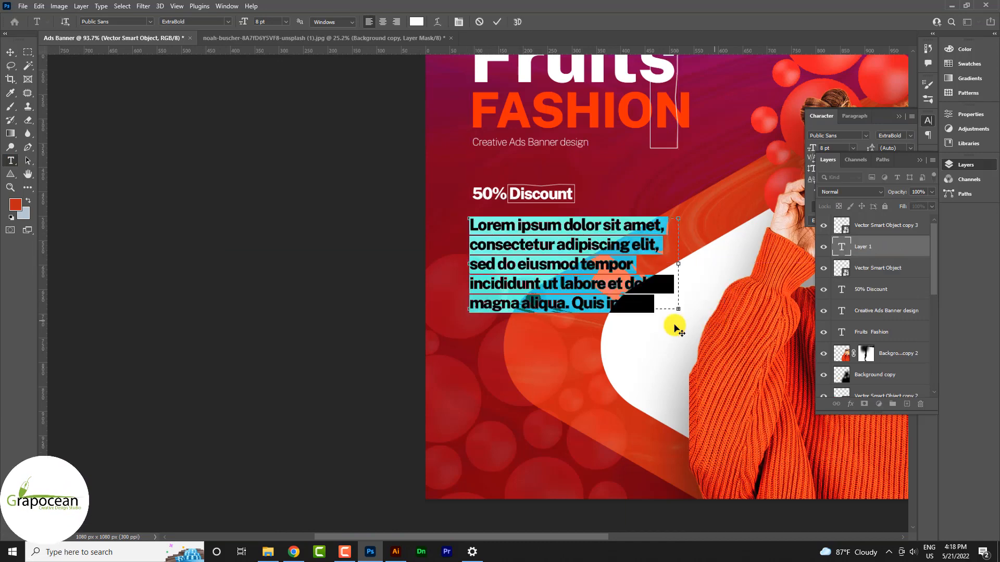
{"action": "left_click", "coordinate": [285, 21]}
{"action": "left_click", "coordinate": [270, 44]}
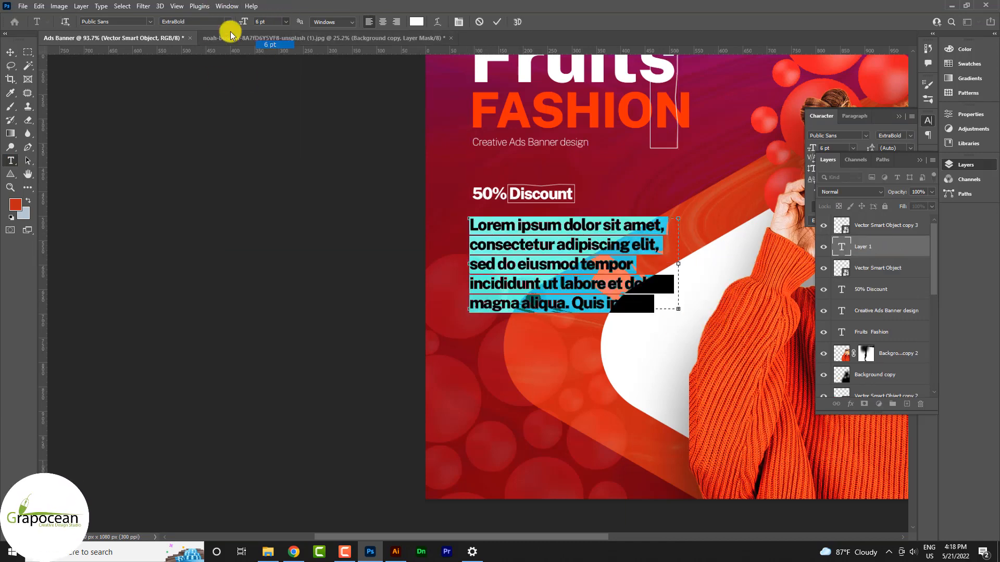
{"action": "left_click", "coordinate": [227, 21]}
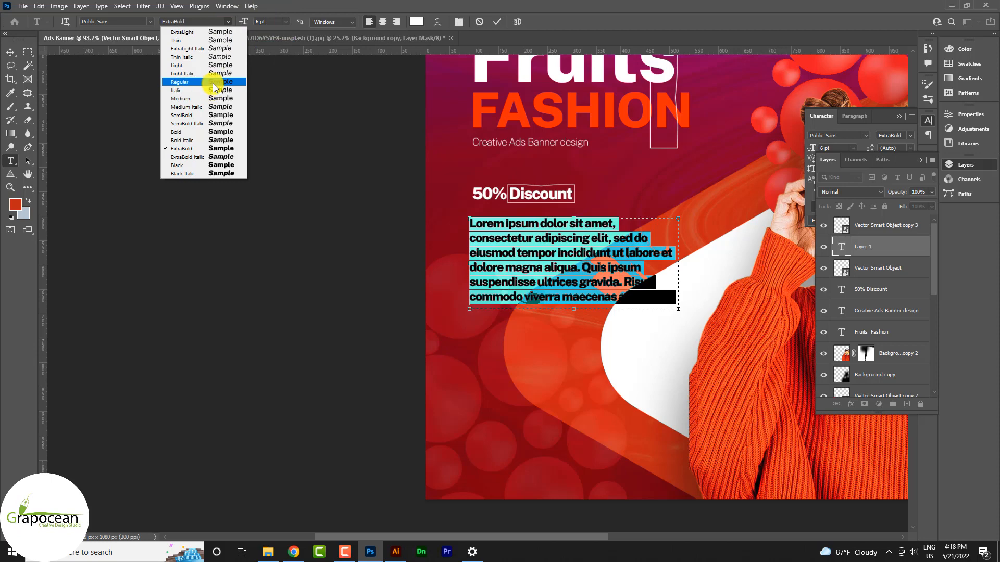
{"action": "left_click", "coordinate": [213, 83]}
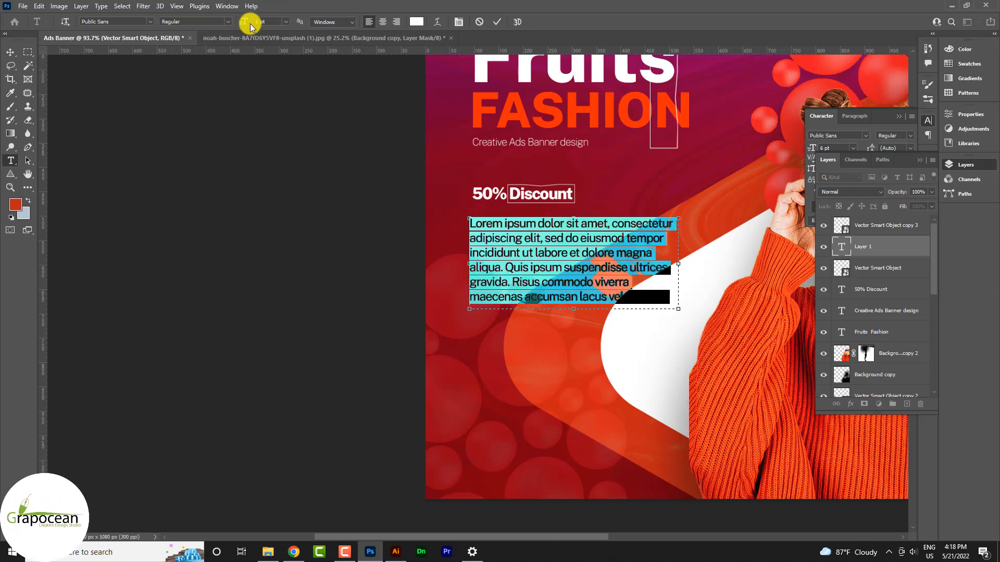
{"action": "left_click", "coordinate": [149, 22]}
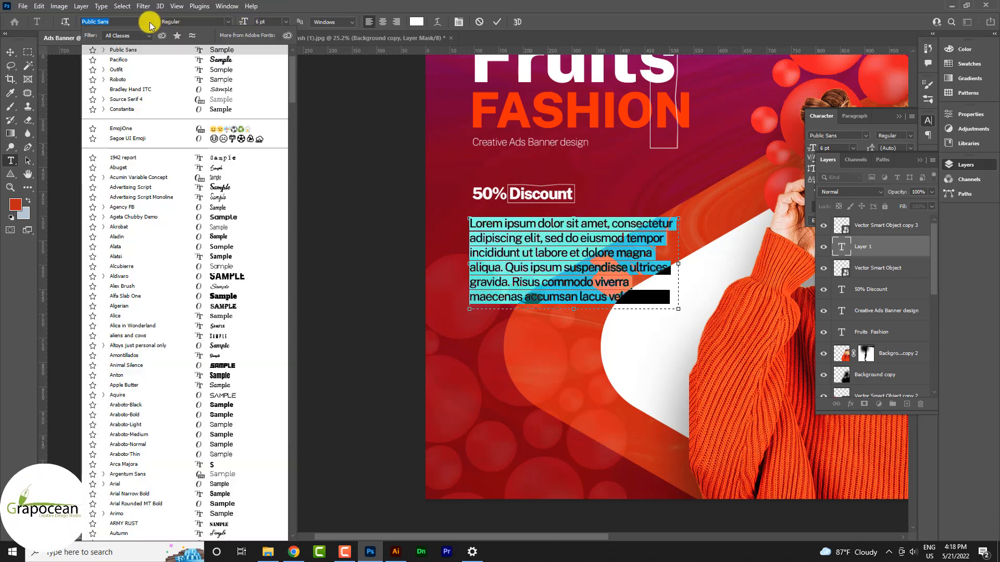
{"action": "left_click", "coordinate": [153, 23]}
{"action": "left_click", "coordinate": [227, 22]}
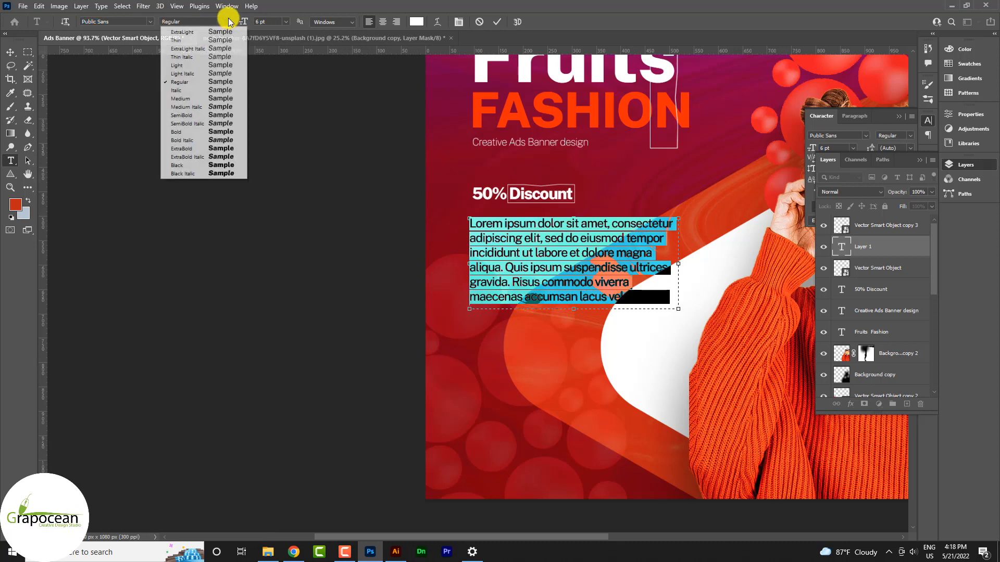
{"action": "left_click", "coordinate": [205, 70]}
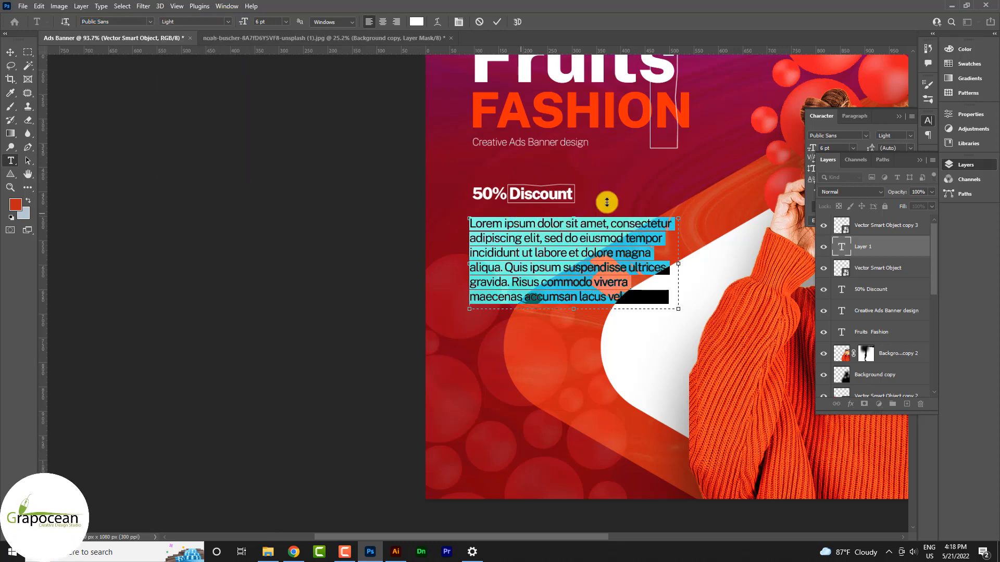
Set the paragraph's font size to 4 pt in the Character panel.
{"action": "left_click", "coordinate": [909, 136]}
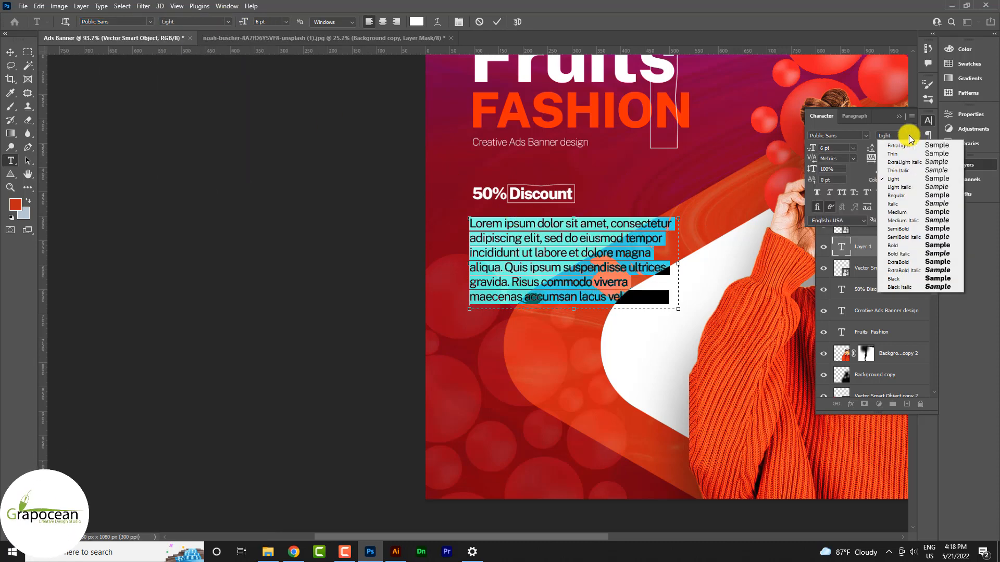
{"action": "left_click", "coordinate": [851, 149]}
{"action": "left_click", "coordinate": [870, 149]}
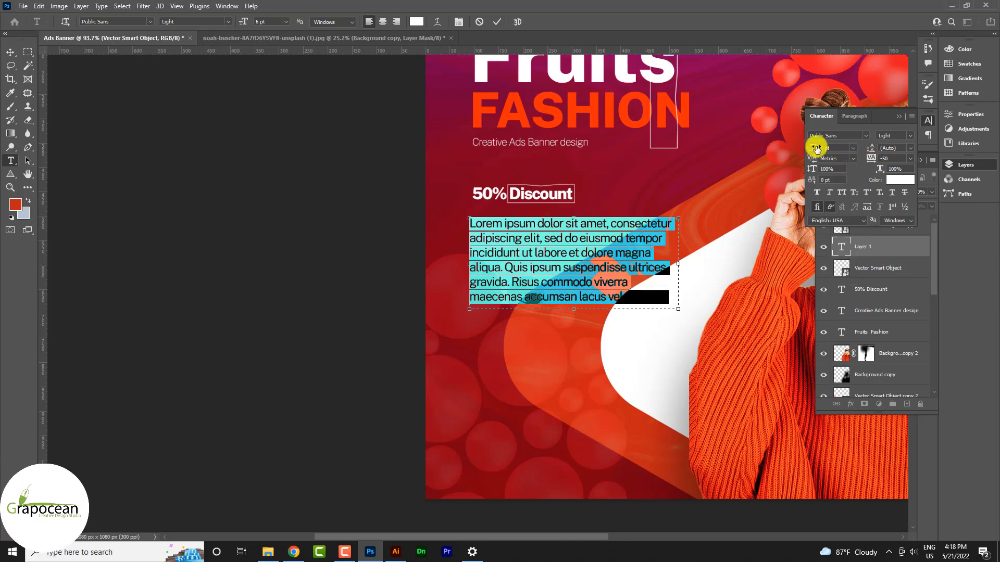
{"action": "left_click_drag", "start_coordinate": [815, 148], "coordinate": [812, 148]}
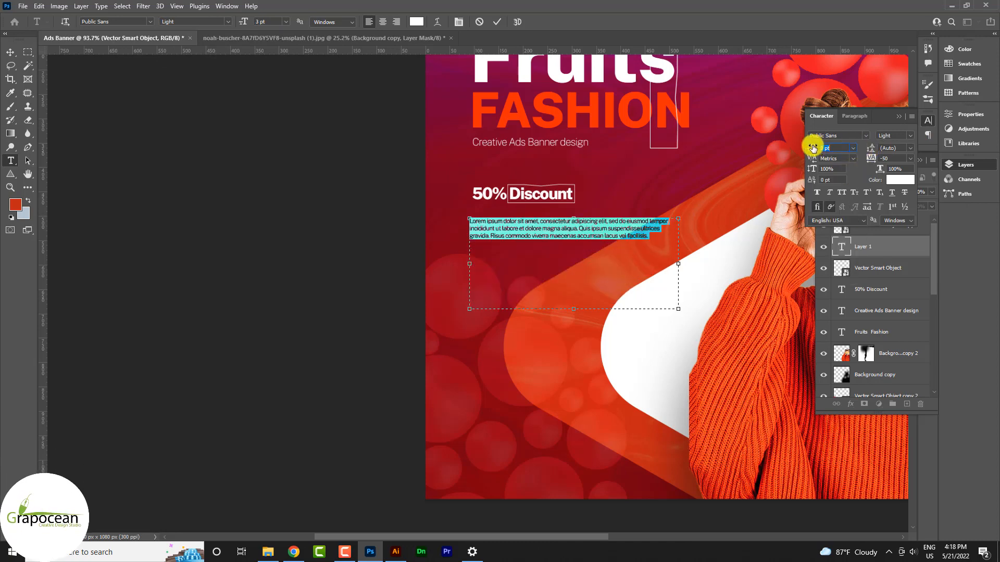
{"action": "left_click_drag", "start_coordinate": [813, 147], "coordinate": [814, 148]}
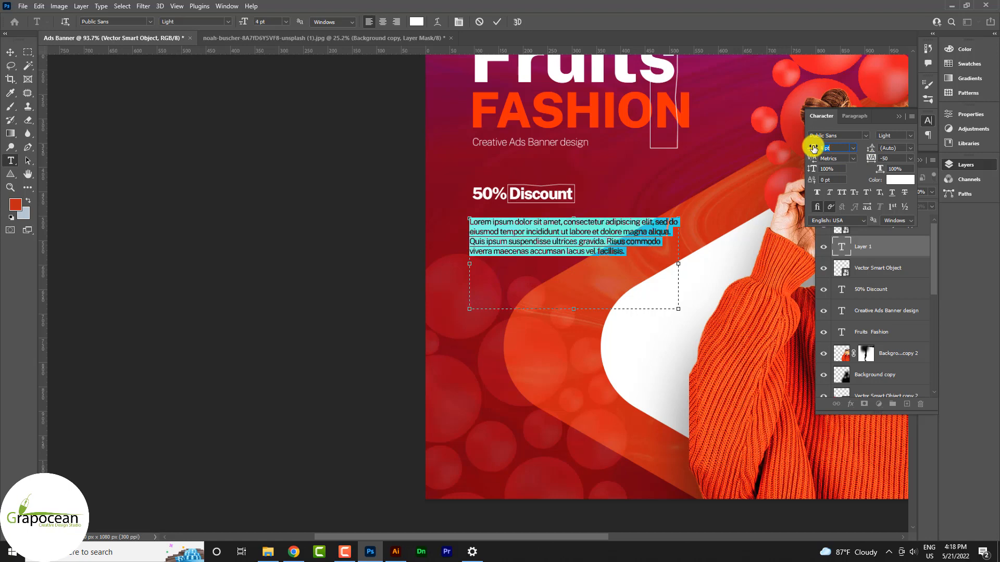
Commit the paragraph and move it up directly under 50% Discount.
{"action": "left_click", "coordinate": [12, 51]}
{"action": "scroll", "coordinate": [527, 232], "scroll_direction": "up", "scroll_amount": 4}
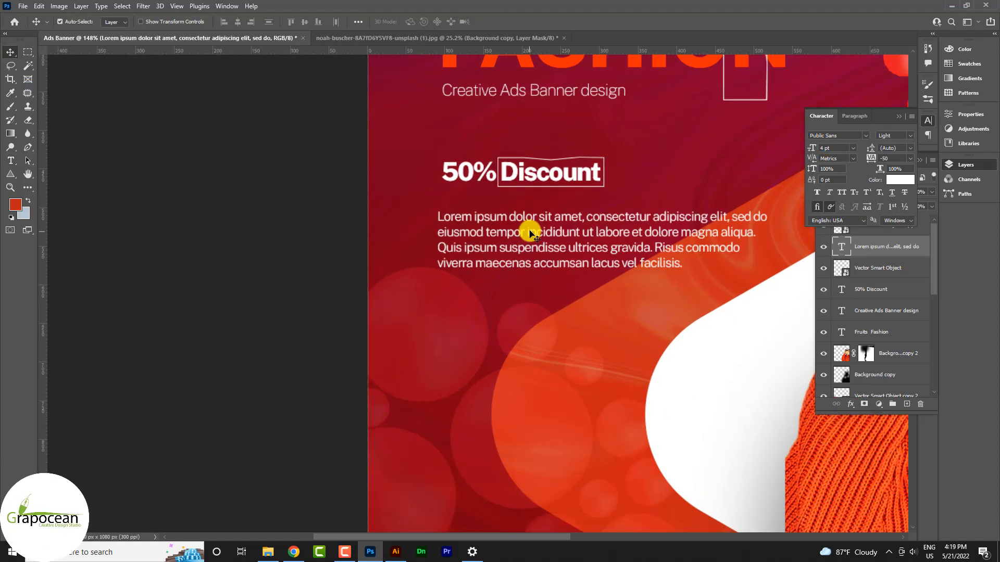
{"action": "mouse_move", "coordinate": [531, 229]}
{"action": "left_mouse_down"}
{"action": "mouse_move", "coordinate": [538, 214]}
{"action": "mouse_move", "coordinate": [536, 225]}
{"action": "left_mouse_up"}
{"action": "scroll", "coordinate": [555, 261], "scroll_direction": "down", "scroll_amount": 5}
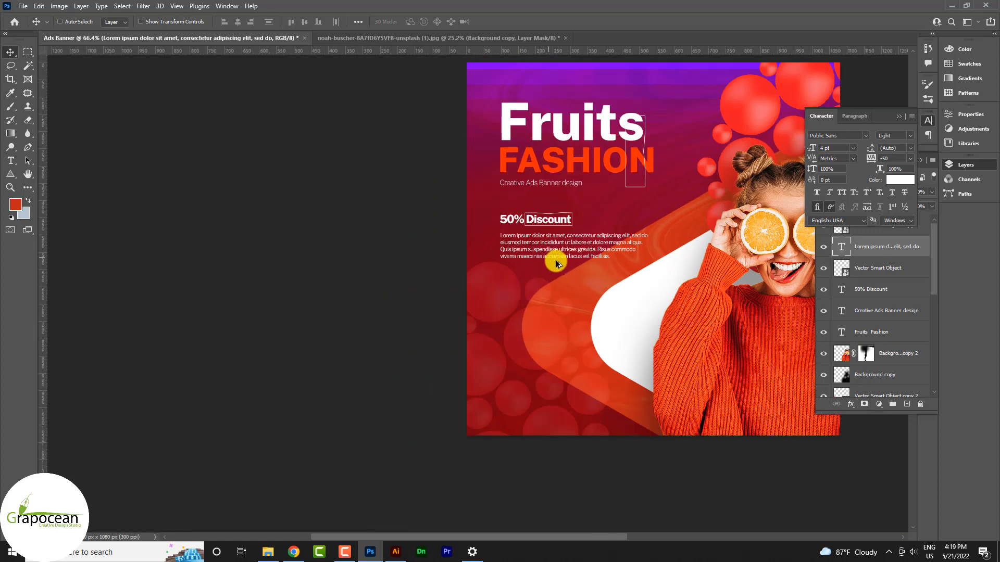
{"action": "scroll", "coordinate": [573, 291], "scroll_direction": "down", "scroll_amount": 2}
{"action": "scroll", "coordinate": [580, 223], "scroll_direction": "up", "scroll_amount": 4}
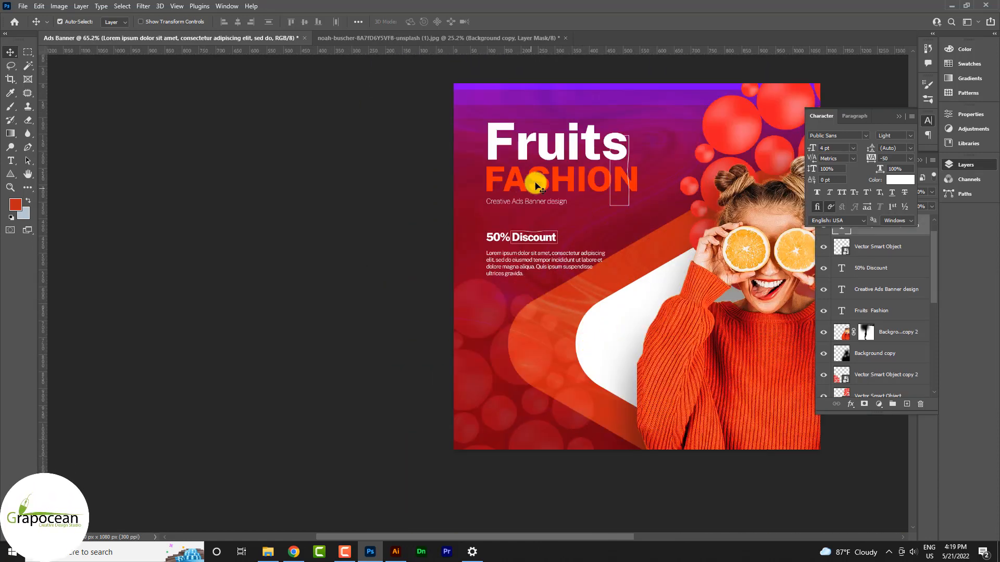
Duplicate the Fruits FASHION headline lower down, rewrite it as New, and raise it.
{"action": "left_click_drag", "start_coordinate": [556, 188], "coordinate": [555, 395]}
{"action": "left_click", "coordinate": [10, 160]}
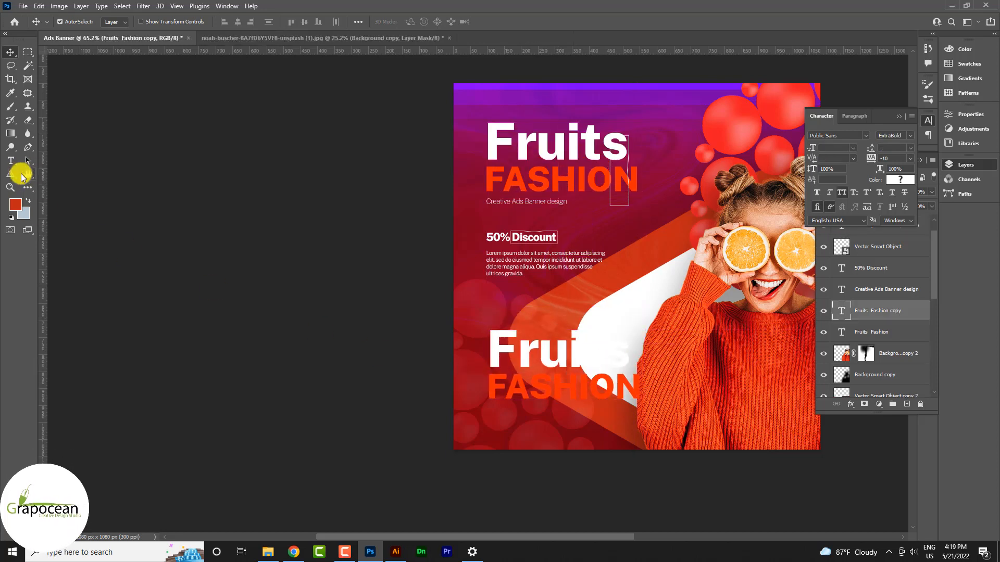
{"action": "left_click", "coordinate": [495, 346]}
{"action": "key", "text": "ctrl+a"}
{"action": "key", "text": "BackSpace"}
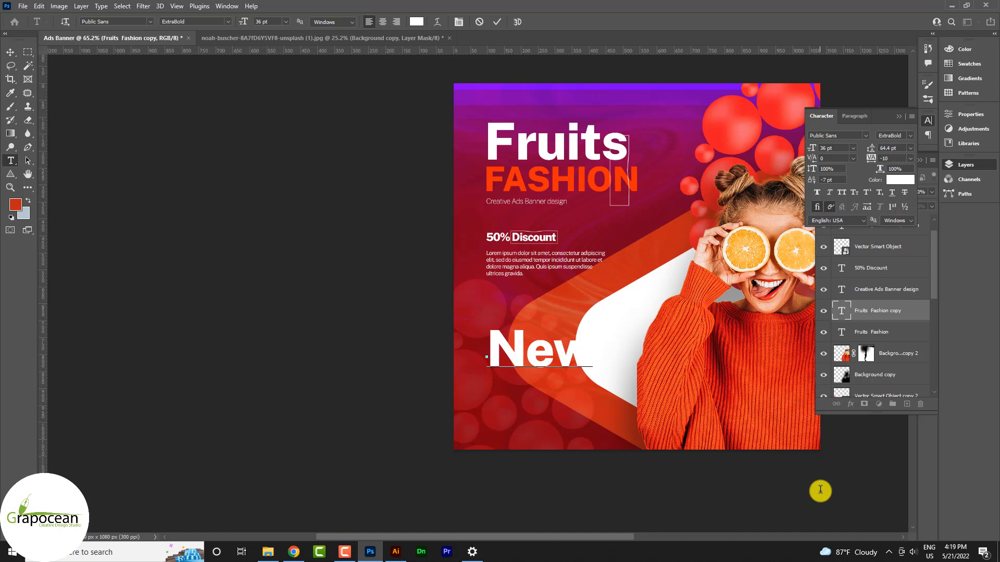
{"action": "left_click", "coordinate": [11, 52]}
{"action": "left_click_drag", "start_coordinate": [542, 335], "coordinate": [544, 306]}
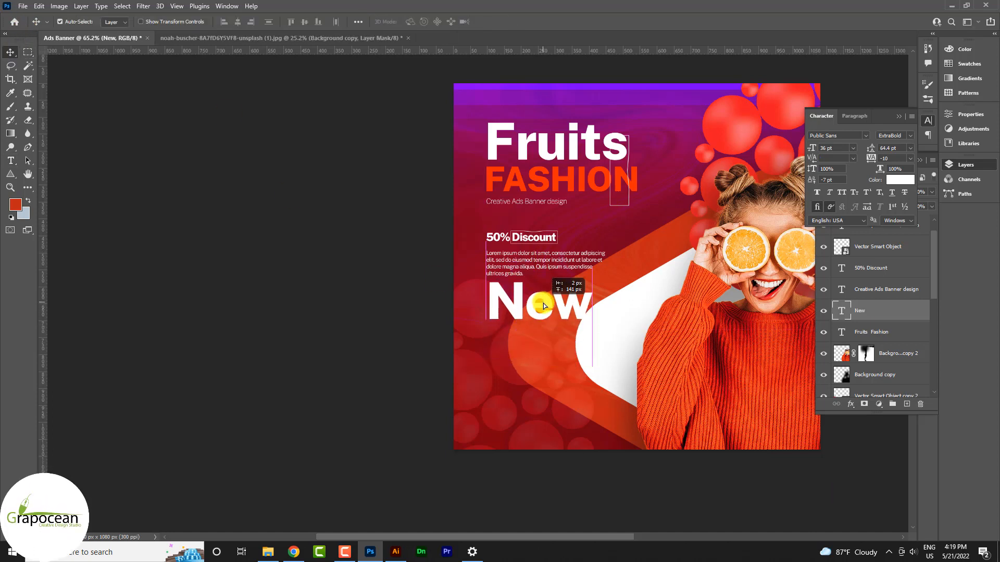
{"action": "left_click_drag", "start_coordinate": [545, 369], "coordinate": [543, 342]}
Duplicate the white curved shape shifted right, and place a Fruits FASHION copy below New.
{"action": "left_click", "coordinate": [623, 341]}
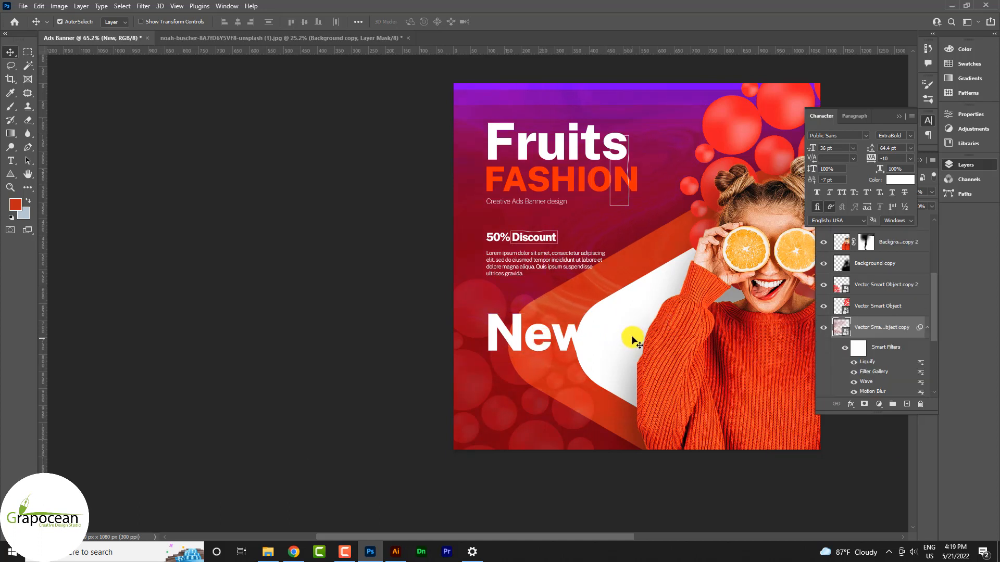
{"action": "left_click_drag", "start_coordinate": [632, 341], "coordinate": [694, 281]}
{"action": "scroll", "coordinate": [889, 354], "scroll_direction": "down", "scroll_amount": 1}
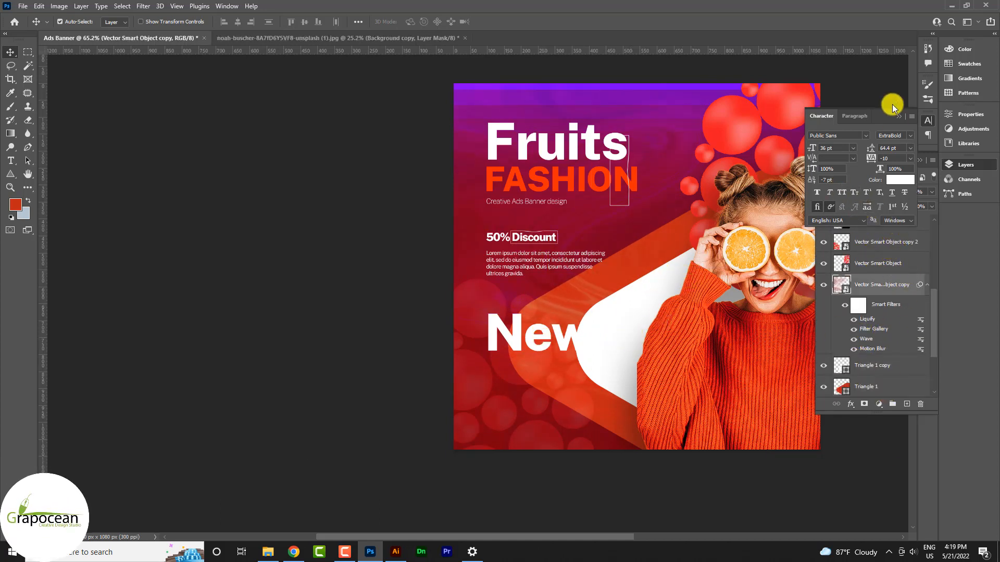
{"action": "left_click", "coordinate": [905, 149]}
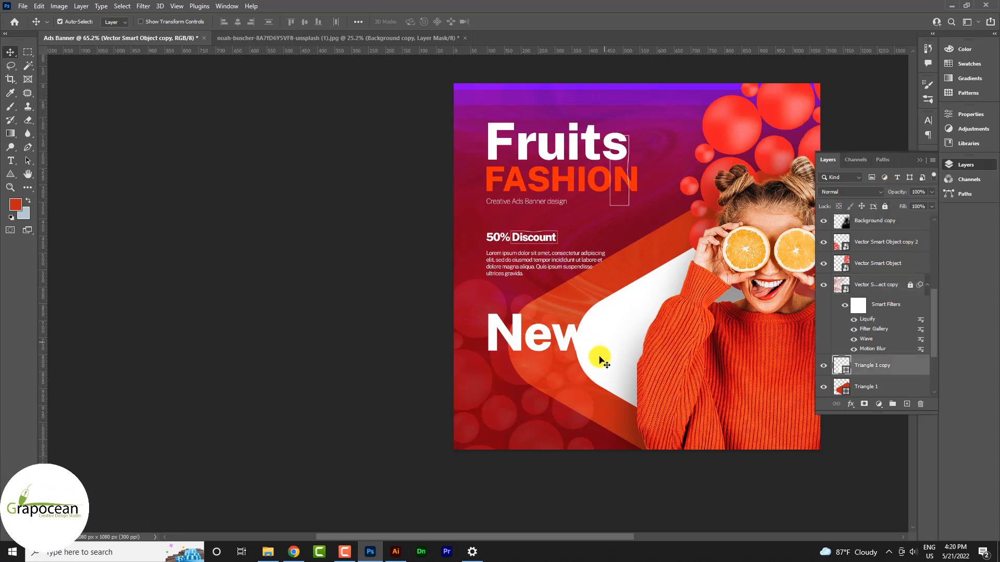
{"action": "left_click_drag", "start_coordinate": [598, 352], "coordinate": [629, 374]}
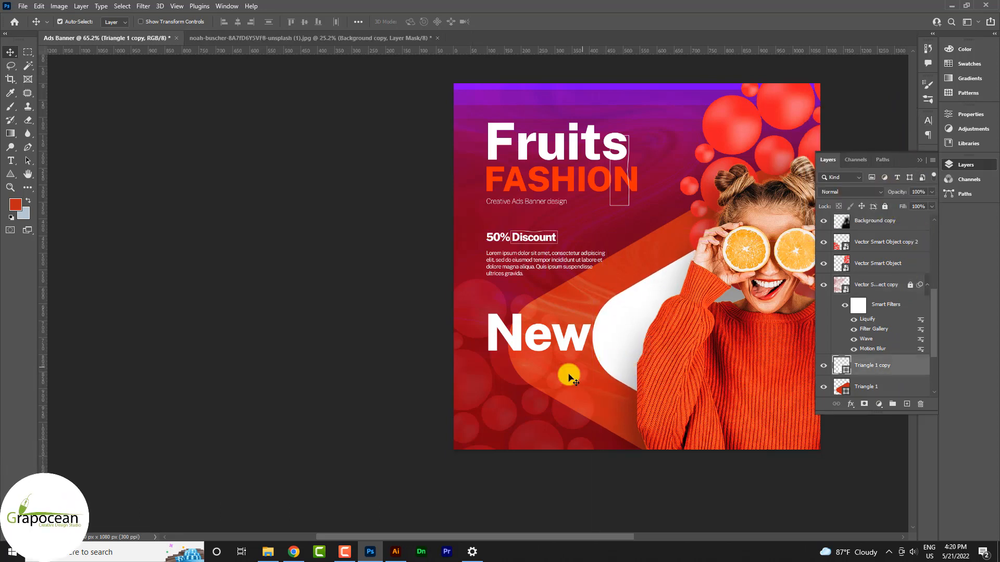
{"action": "left_click_drag", "start_coordinate": [548, 183], "coordinate": [545, 418]}
Delete 'Fruits' from the copy, move FASHION under New, and reduce its font size.
{"action": "left_click", "coordinate": [10, 161]}
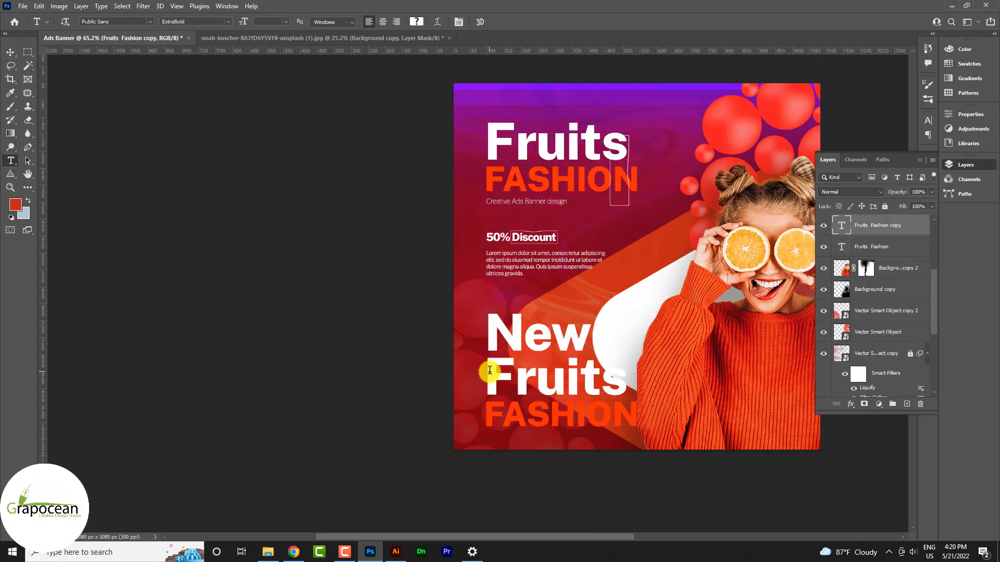
{"action": "left_click_drag", "start_coordinate": [488, 373], "coordinate": [689, 384]}
{"action": "key", "text": "BackSpace"}
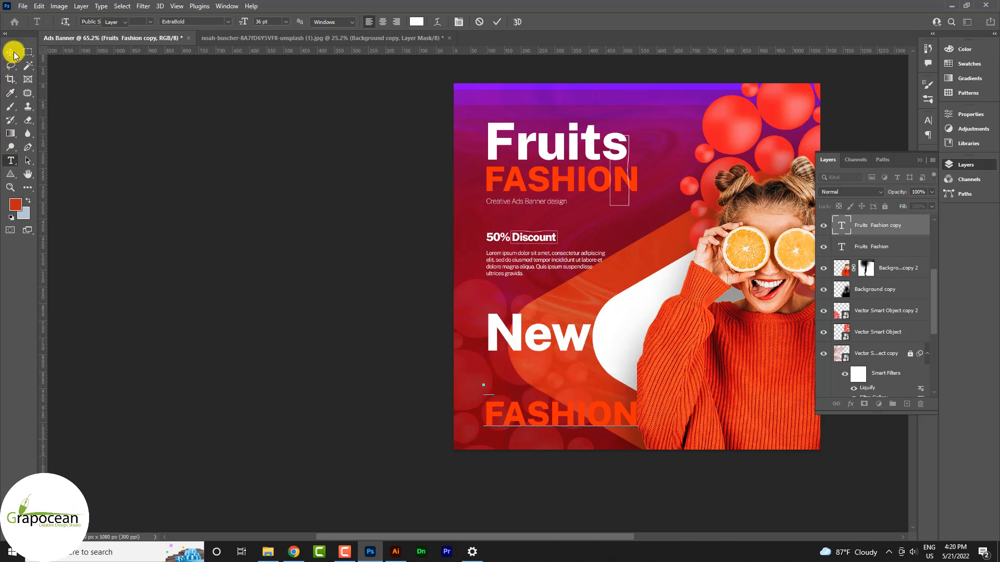
{"action": "left_click", "coordinate": [10, 52]}
{"action": "left_click_drag", "start_coordinate": [542, 411], "coordinate": [731, 372]}
{"action": "left_click", "coordinate": [10, 160]}
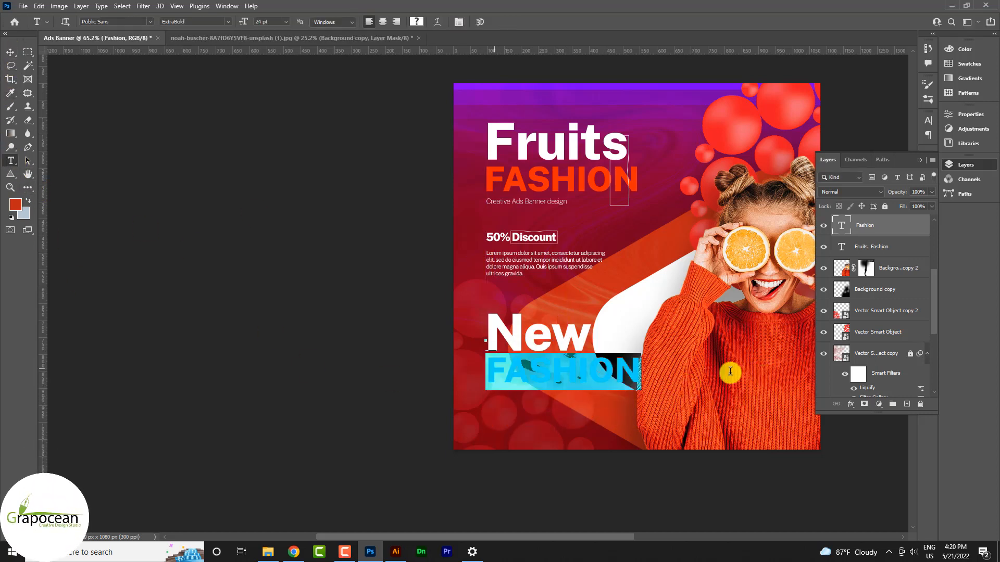
{"action": "left_click_drag", "start_coordinate": [247, 22], "coordinate": [244, 23]}
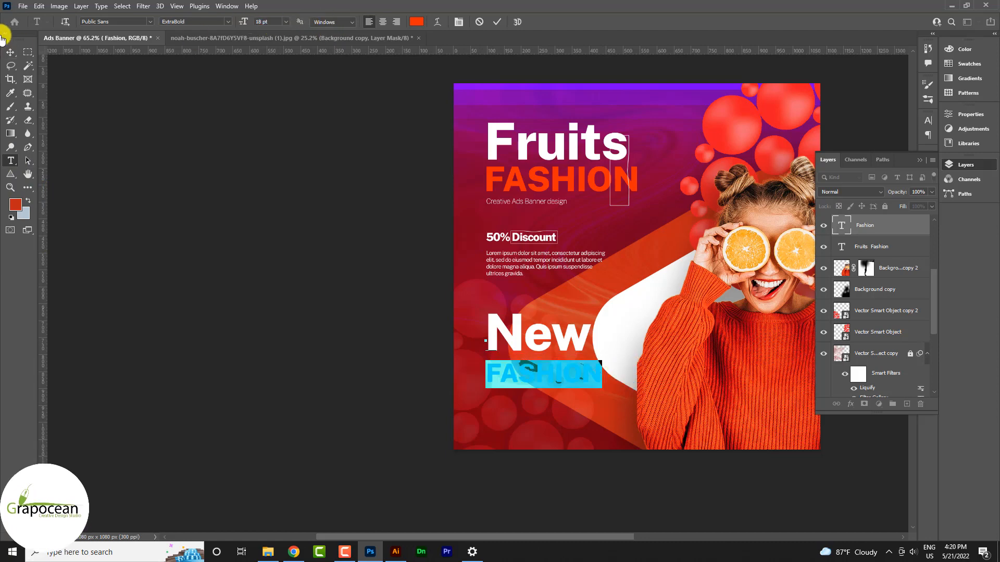
{"action": "left_click", "coordinate": [10, 52]}
{"action": "scroll", "coordinate": [555, 429], "scroll_direction": "up", "scroll_amount": 3}
Duplicate FASHION as a second line and retype it as ARIVAL.
{"action": "left_click_drag", "start_coordinate": [552, 346], "coordinate": [529, 365]}
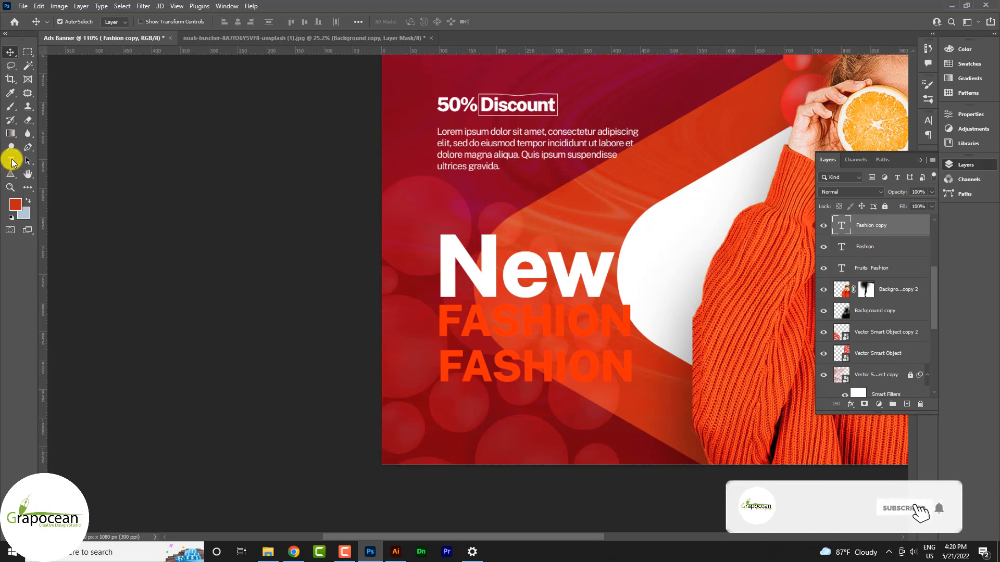
{"action": "left_click", "coordinate": [11, 162]}
{"action": "double_click", "coordinate": [444, 368]}
{"action": "type", "text": "ARE"}
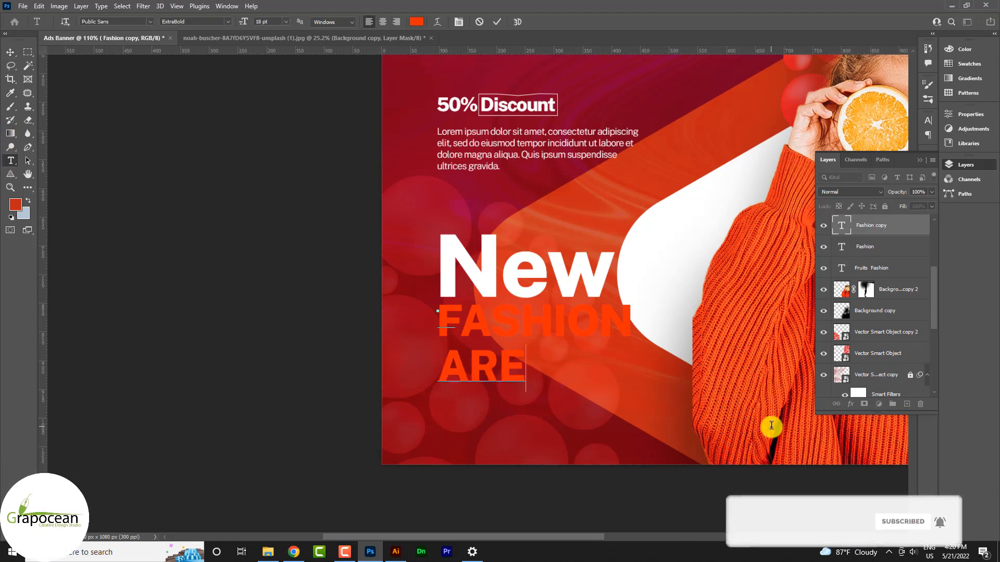
{"action": "key", "text": "BackSpace"}
{"action": "type", "text": "IVAL"}
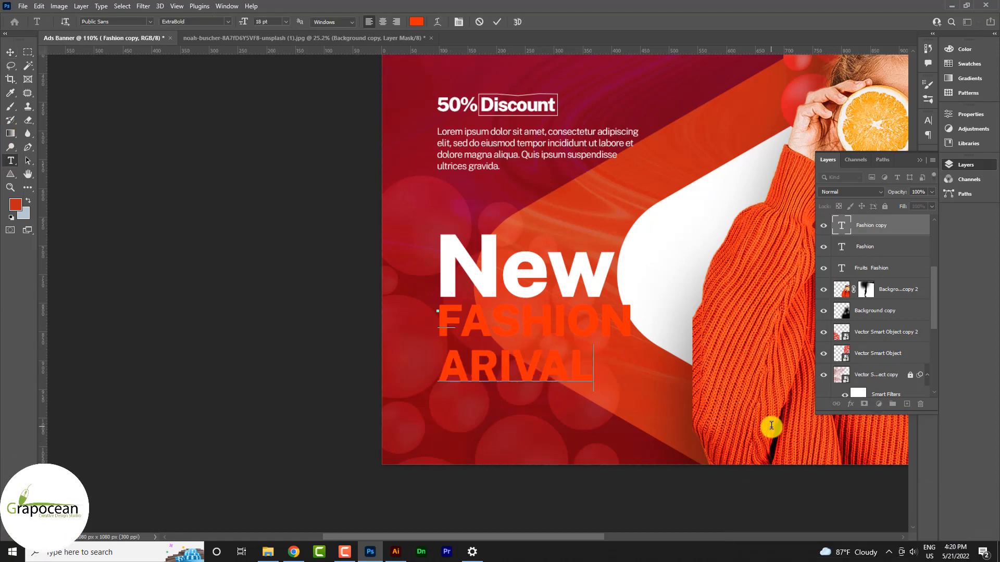
{"action": "left_click", "coordinate": [10, 52]}
Scale the New text down to about a third of its size.
{"action": "scroll", "coordinate": [448, 359], "scroll_direction": "up", "scroll_amount": 3}
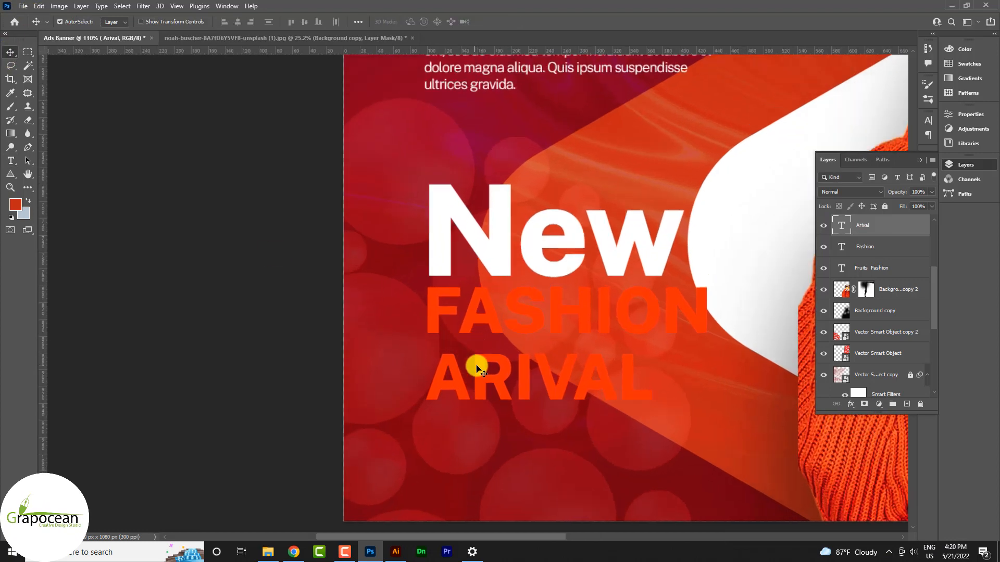
{"action": "scroll", "coordinate": [587, 347], "scroll_direction": "down", "scroll_amount": 5}
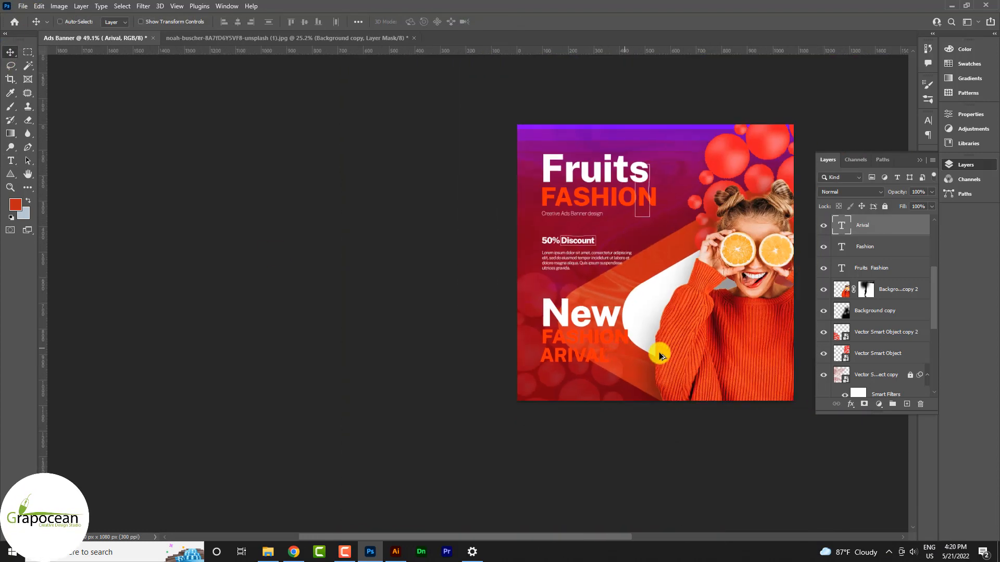
{"action": "scroll", "coordinate": [666, 355], "scroll_direction": "up", "scroll_amount": 5}
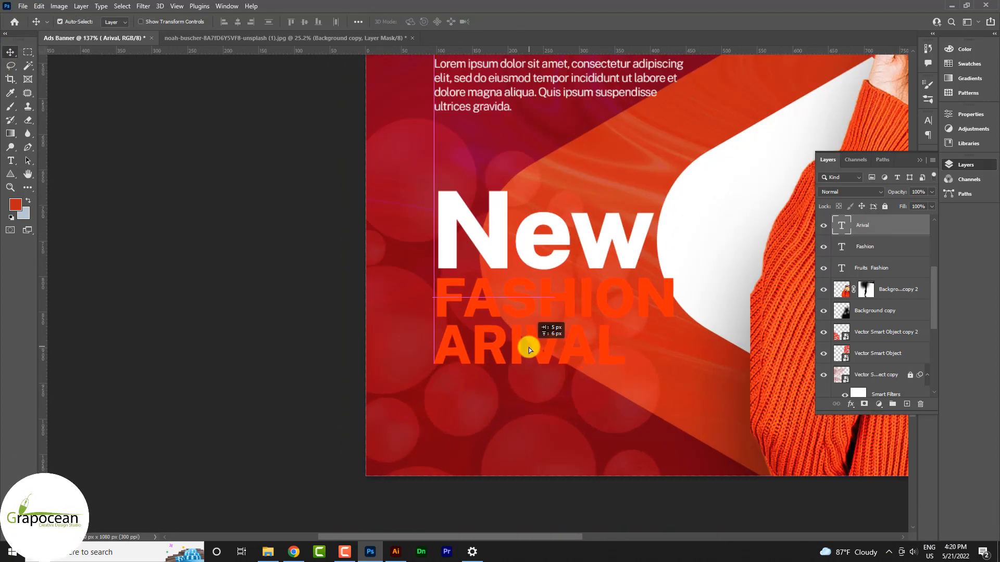
{"action": "left_click", "coordinate": [551, 252]}
{"action": "key", "text": "ctrl+t"}
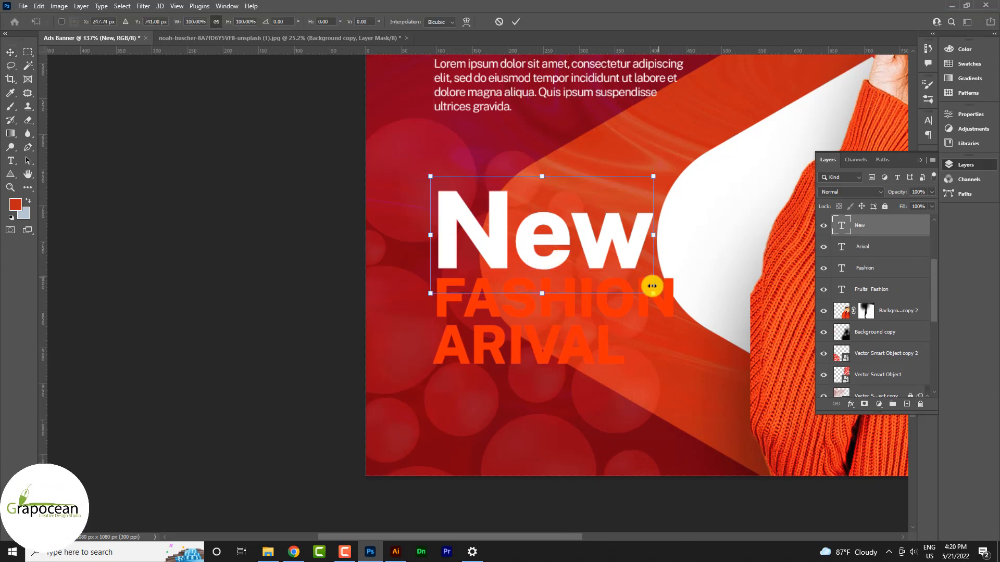
{"action": "left_click_drag", "start_coordinate": [653, 293], "coordinate": [513, 262]}
{"action": "left_click", "coordinate": [523, 18]}
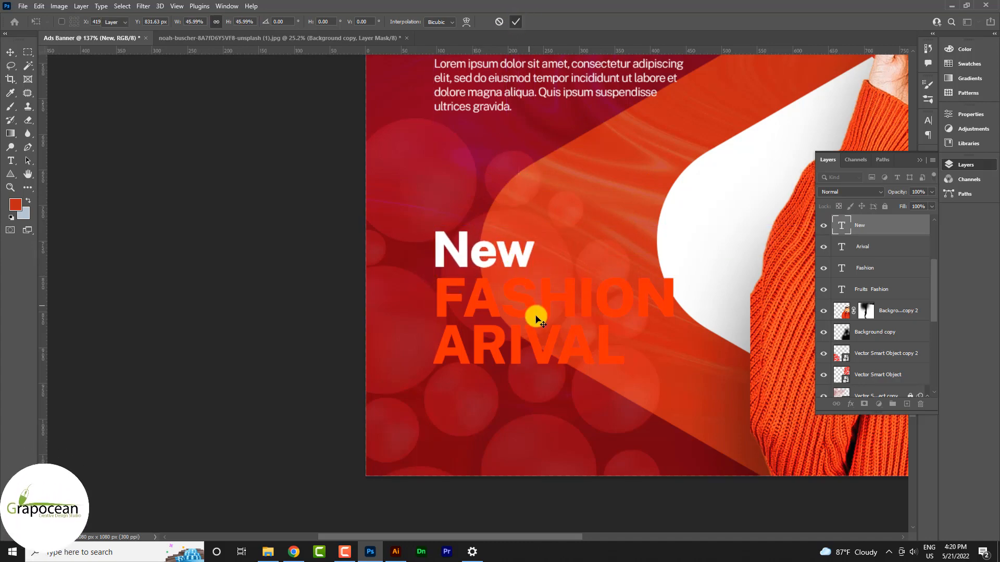
{"action": "scroll", "coordinate": [535, 315], "scroll_direction": "down", "scroll_amount": 5}
{"action": "scroll", "coordinate": [555, 327], "scroll_direction": "up", "scroll_amount": 2}
{"action": "scroll", "coordinate": [555, 327], "scroll_direction": "up", "scroll_amount": 2}
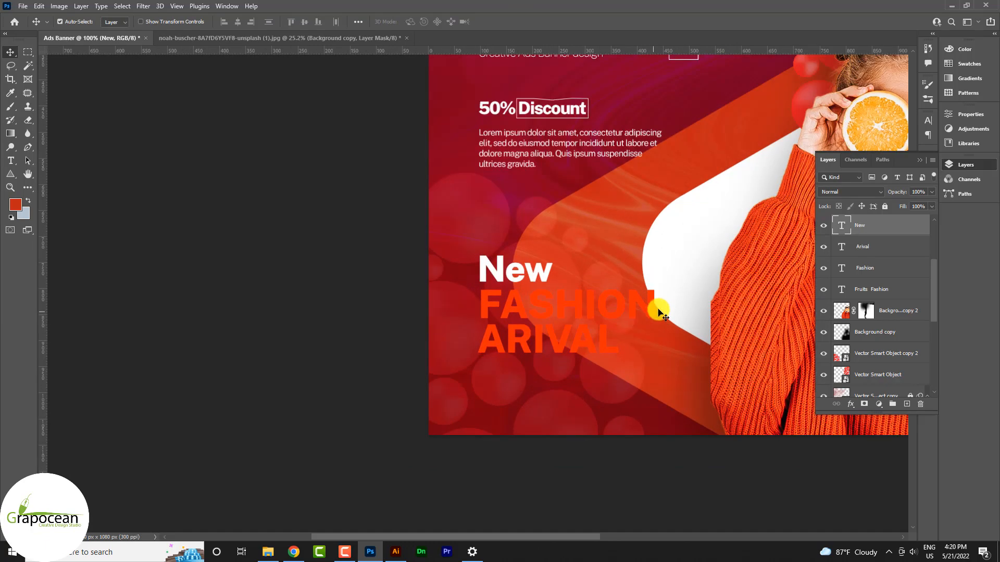
{"action": "left_click", "coordinate": [645, 312]}
Give the Fashion layer a white outside Stroke layer style.
{"action": "right_click", "coordinate": [874, 273]}
{"action": "left_click", "coordinate": [790, 66]}
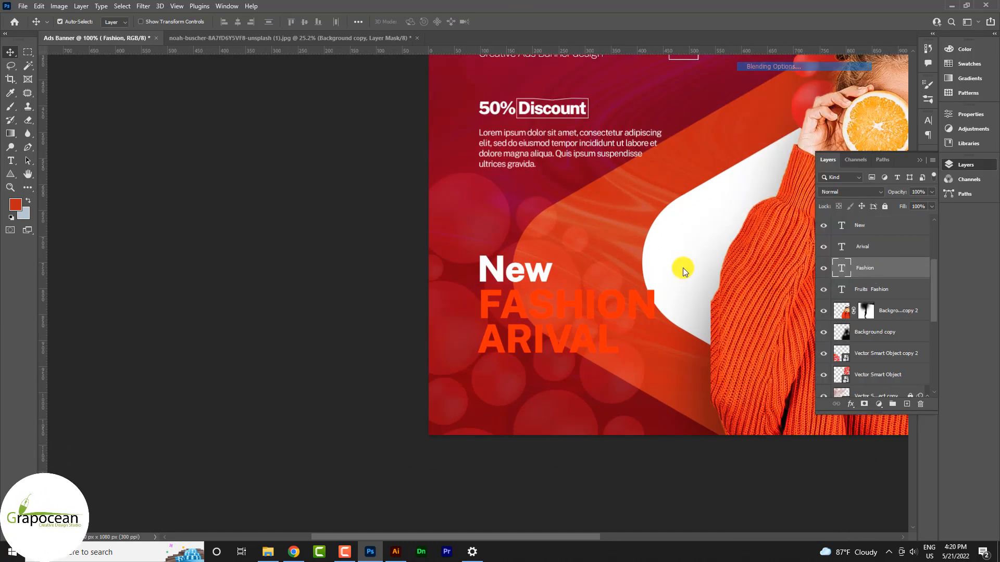
{"action": "left_click", "coordinate": [558, 377]}
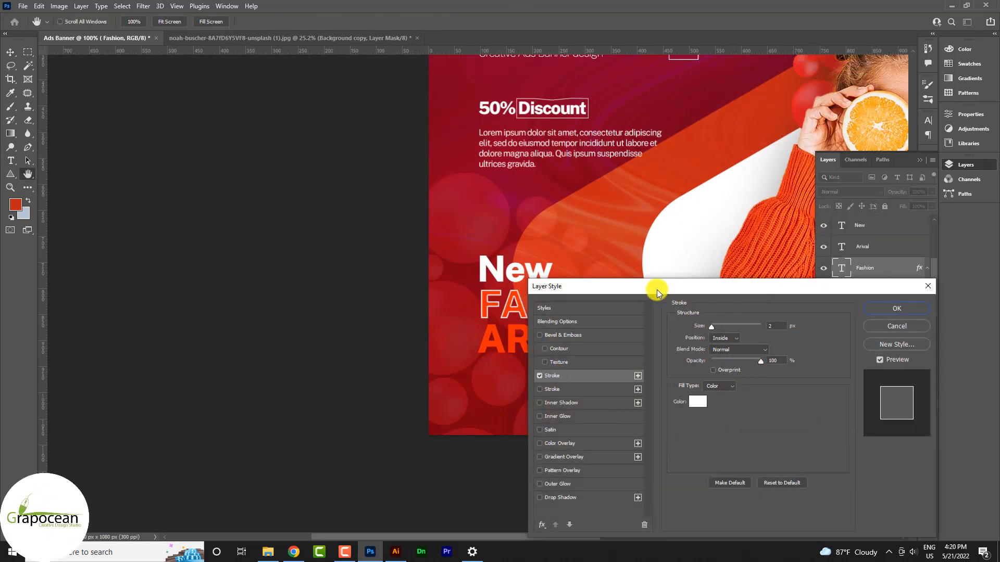
{"action": "left_click_drag", "start_coordinate": [657, 292], "coordinate": [825, 261]}
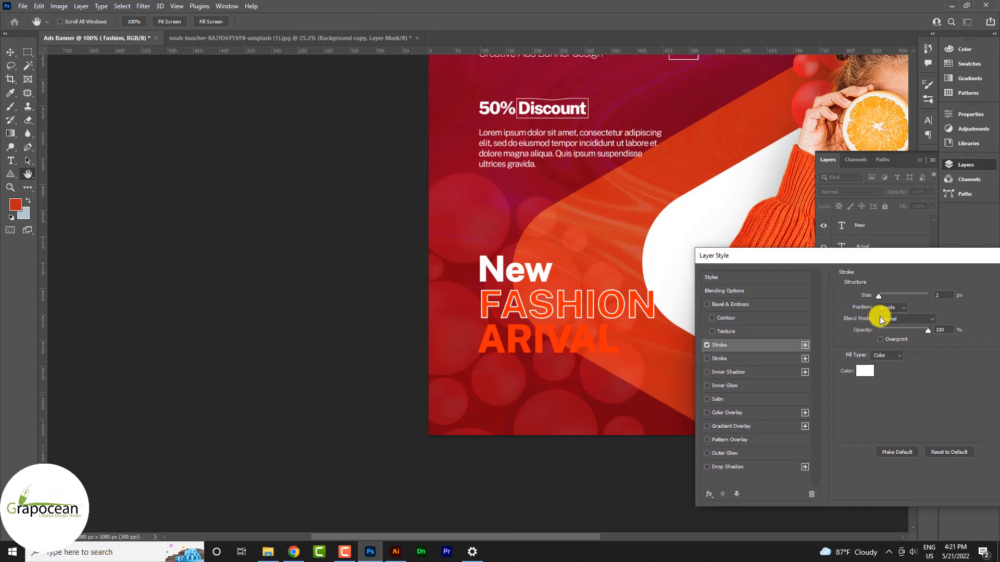
{"action": "left_click", "coordinate": [889, 307]}
{"action": "left_click", "coordinate": [895, 316]}
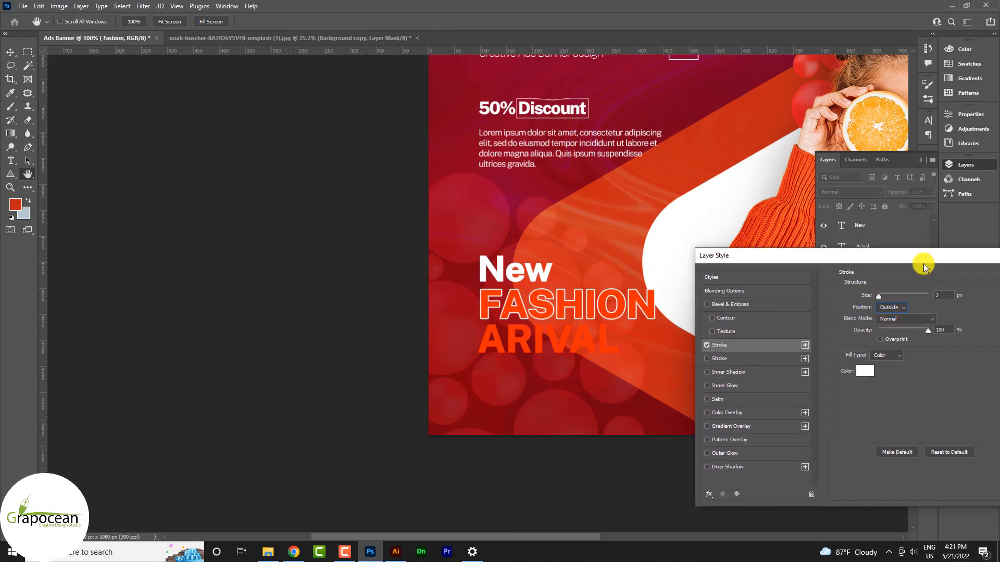
{"action": "left_click_drag", "start_coordinate": [923, 267], "coordinate": [742, 394]}
{"action": "left_click", "coordinate": [879, 406]}
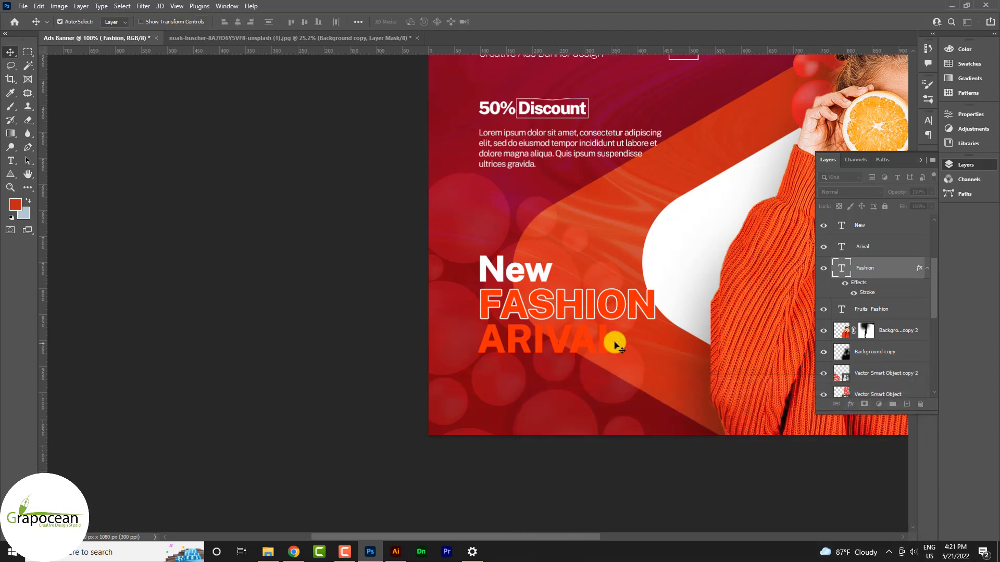
Copy the stroke effect to ARIVAL and lower its opacity and fill so mostly outline shows.
{"action": "scroll", "coordinate": [569, 352], "scroll_direction": "up", "scroll_amount": 3}
{"action": "left_click", "coordinate": [551, 345]}
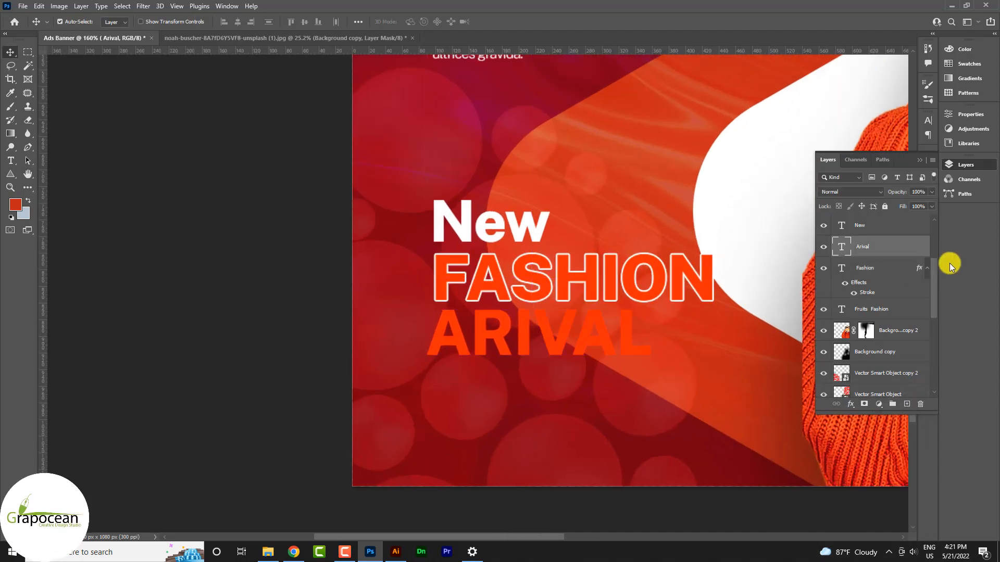
{"action": "left_click_drag", "start_coordinate": [917, 256], "coordinate": [916, 249]}
{"action": "scroll", "coordinate": [612, 401], "scroll_direction": "down", "scroll_amount": 4}
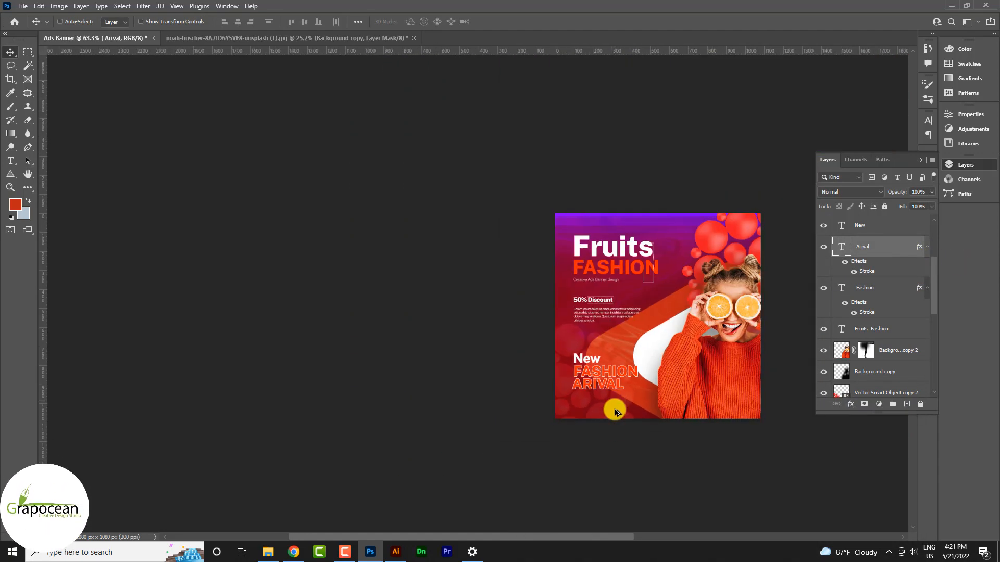
{"action": "scroll", "coordinate": [590, 374], "scroll_direction": "up", "scroll_amount": 2}
{"action": "scroll", "coordinate": [590, 374], "scroll_direction": "up", "scroll_amount": 2}
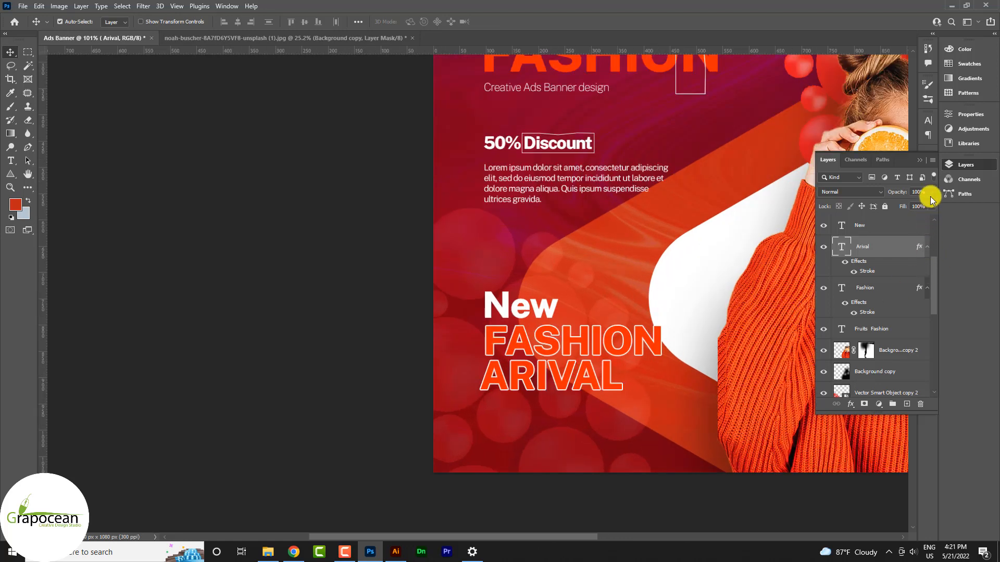
{"action": "left_click_drag", "start_coordinate": [930, 194], "coordinate": [905, 206]}
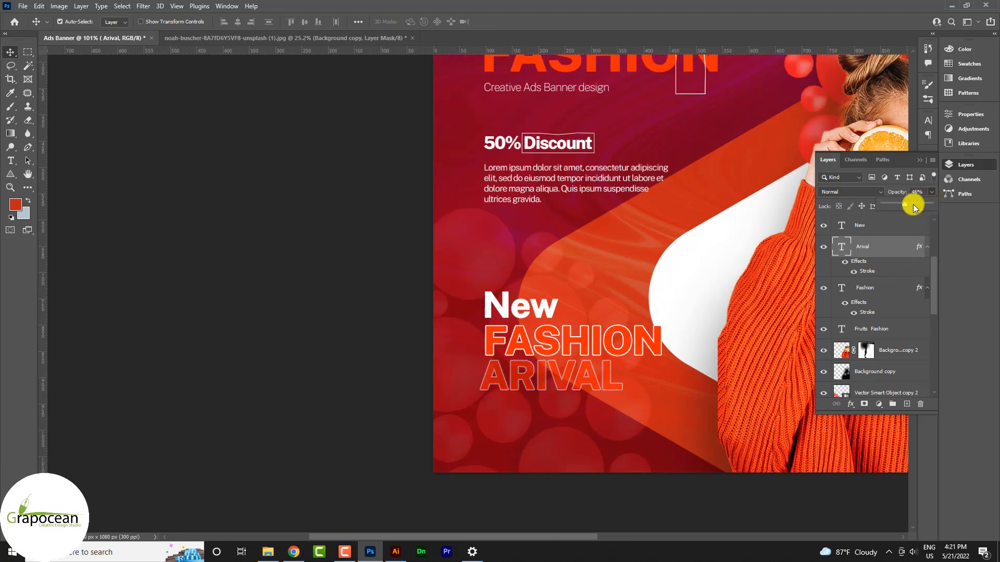
{"action": "left_click_drag", "start_coordinate": [931, 206], "coordinate": [909, 218]}
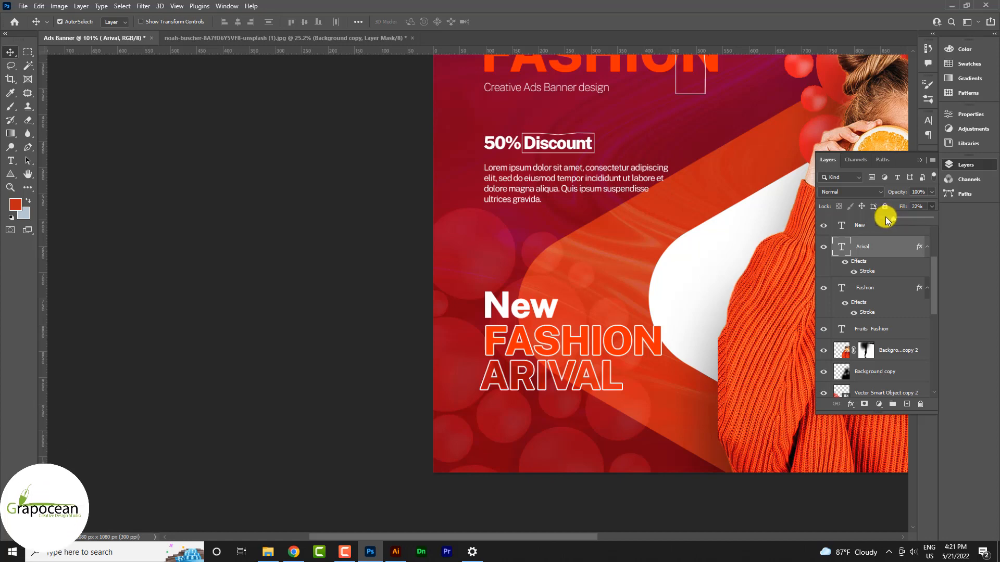
Set the FASHION layer's fill to 59%.
{"action": "left_click", "coordinate": [644, 347]}
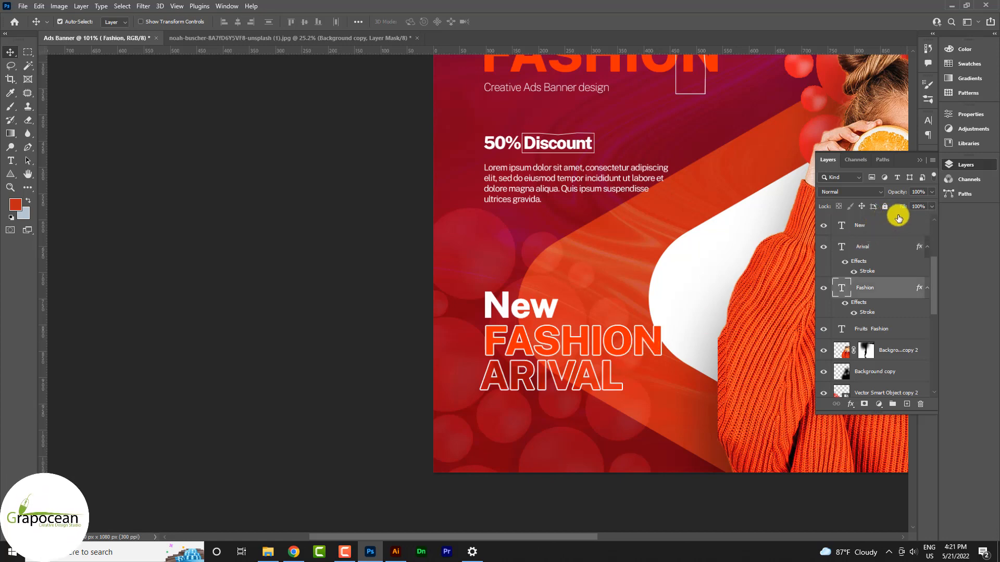
{"action": "left_click", "coordinate": [932, 191]}
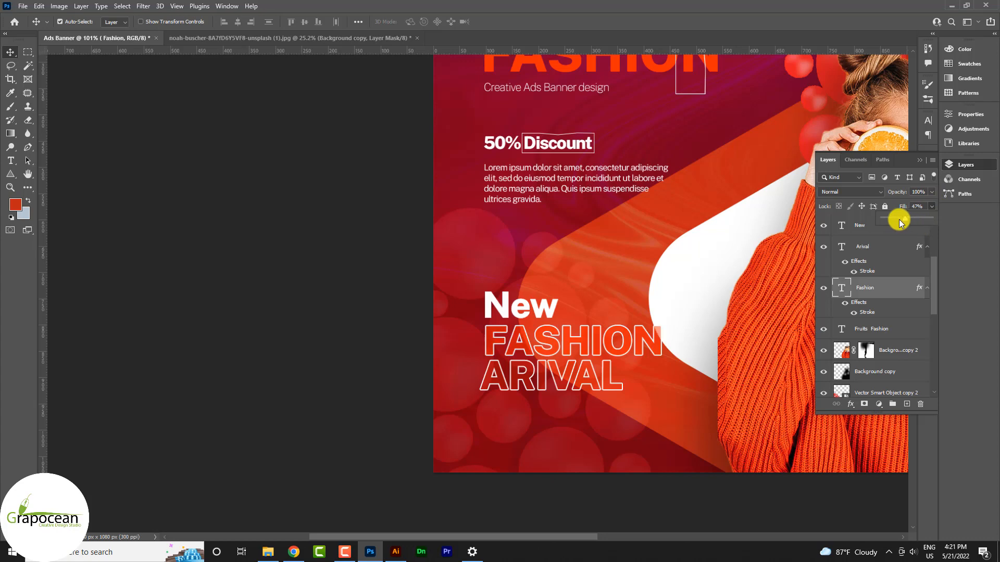
{"action": "left_click_drag", "start_coordinate": [906, 222], "coordinate": [920, 225]}
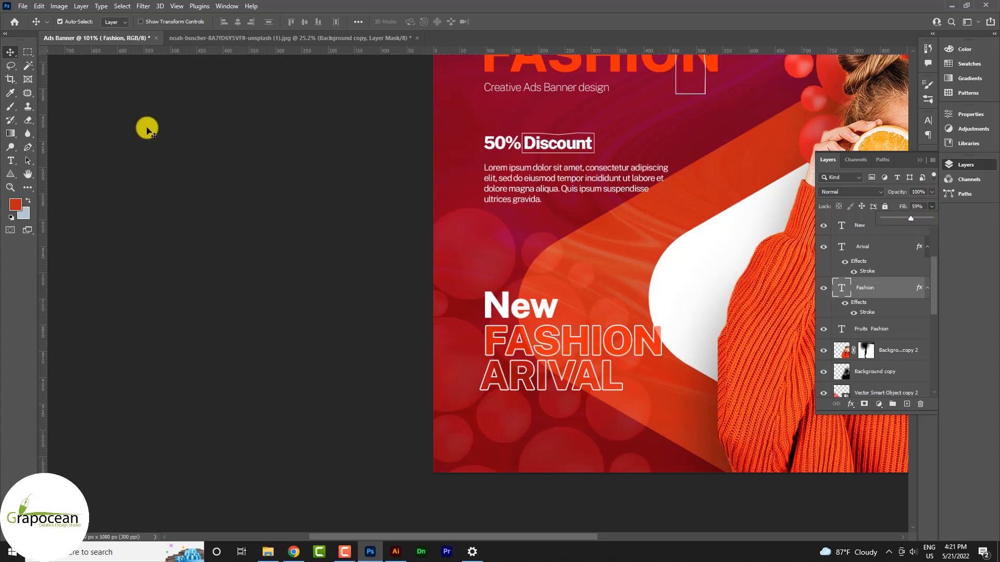
{"action": "scroll", "coordinate": [698, 499], "scroll_direction": "down", "scroll_amount": 3}
{"action": "scroll", "coordinate": [609, 350], "scroll_direction": "up", "scroll_amount": 1}
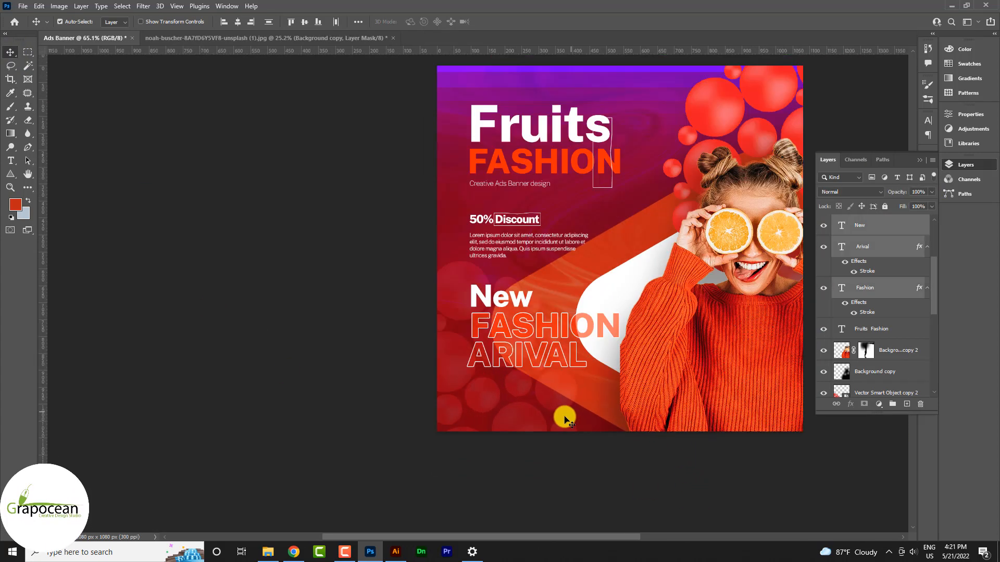
{"action": "scroll", "coordinate": [559, 385], "scroll_direction": "down", "scroll_amount": 2}
{"action": "scroll", "coordinate": [555, 373], "scroll_direction": "up", "scroll_amount": 1}
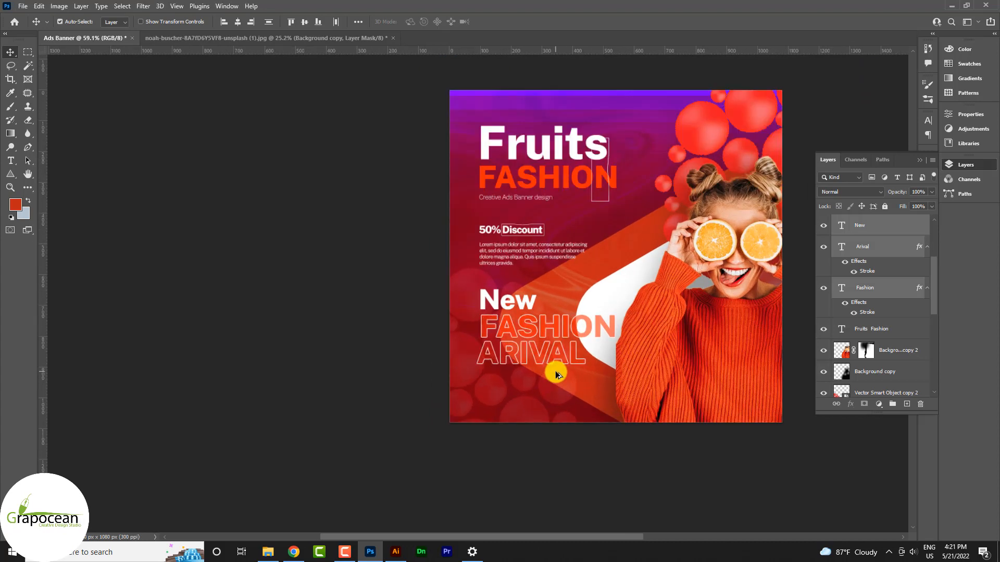
{"action": "scroll", "coordinate": [537, 322], "scroll_direction": "down", "scroll_amount": 1}
{"action": "left_click_drag", "start_coordinate": [520, 218], "coordinate": [518, 367]}
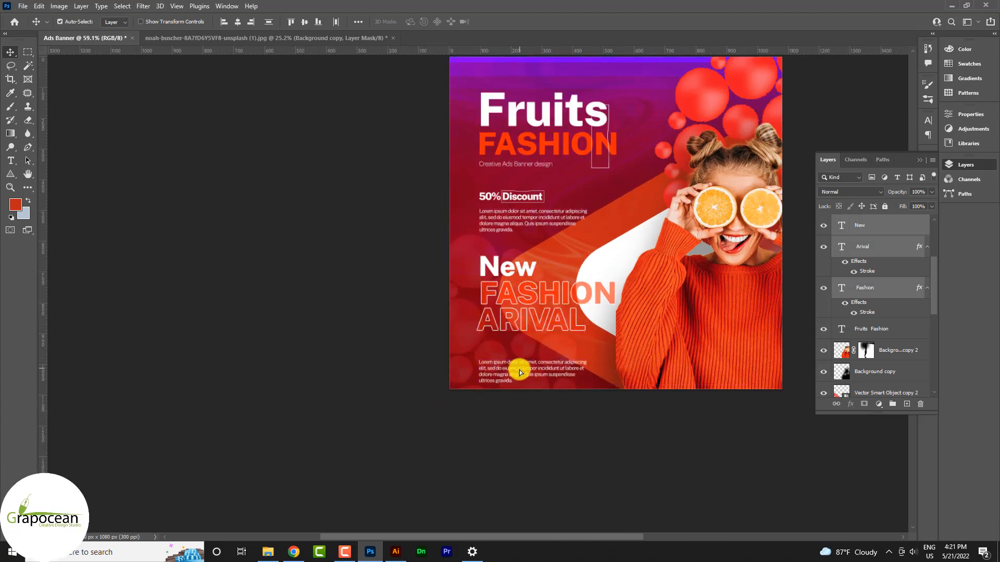
{"action": "left_click", "coordinate": [11, 161]}
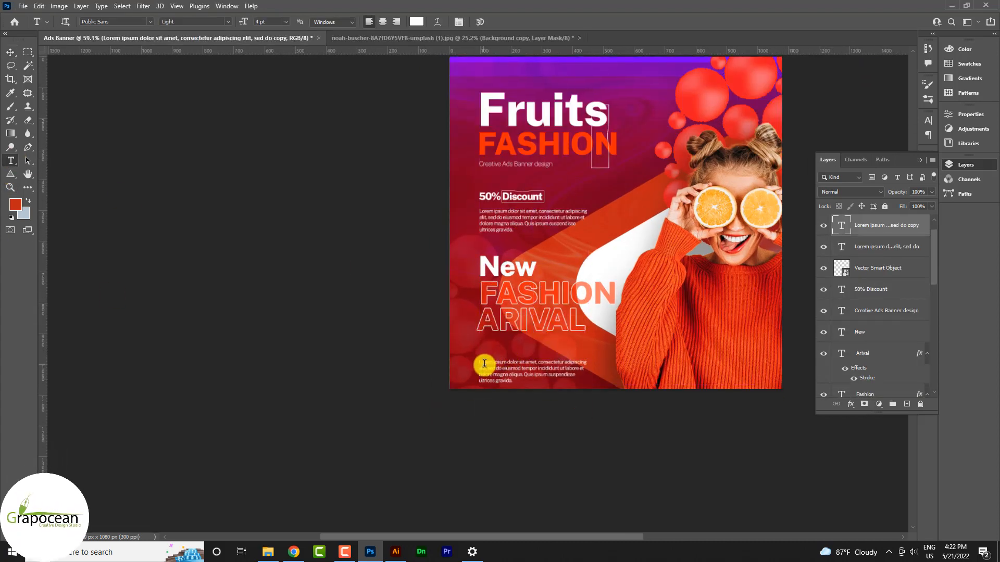
{"action": "type", "text": "www"}
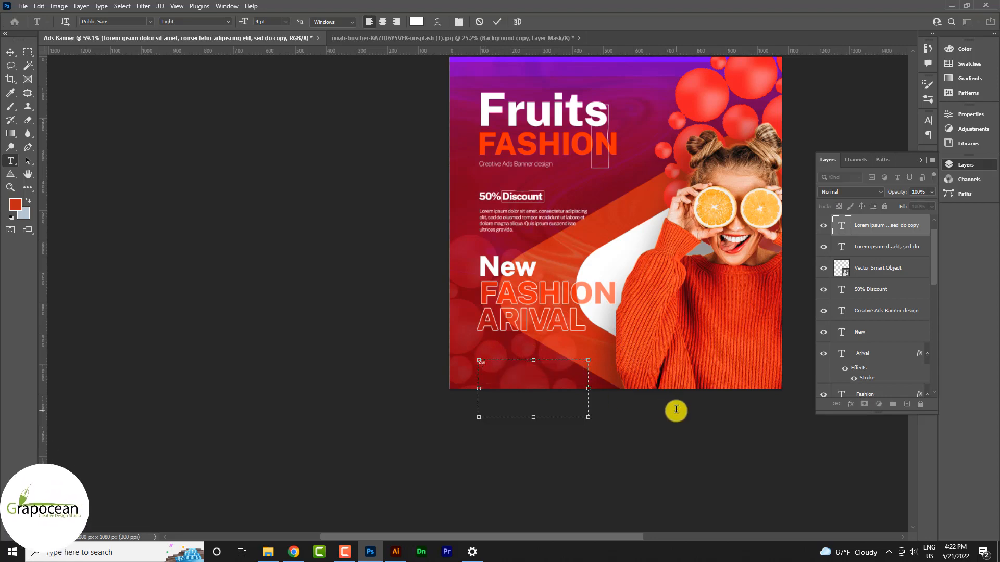
{"action": "type", "text": ".grapocan.co"}
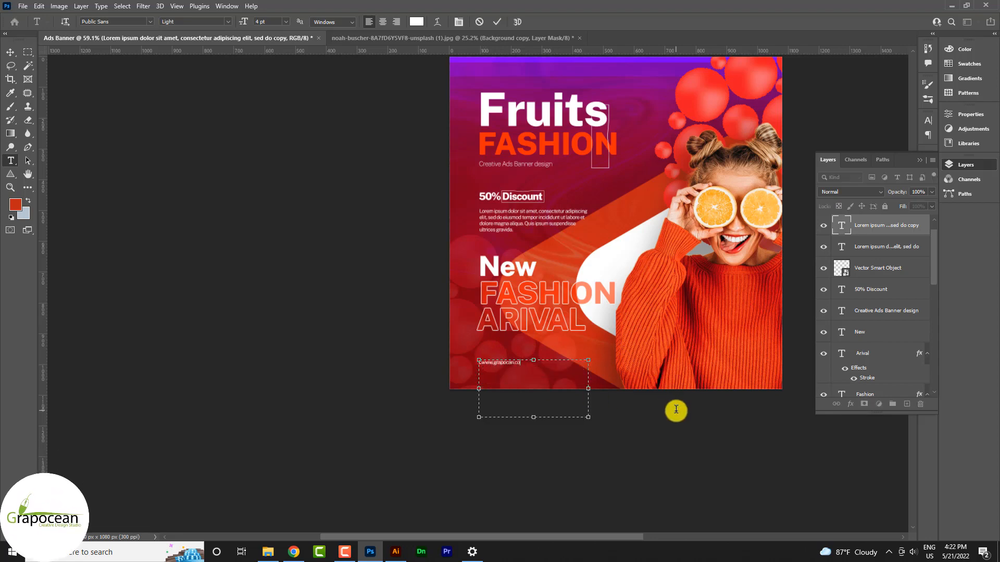
{"action": "type", "text": "m"}
{"action": "scroll", "coordinate": [510, 385], "scroll_direction": "up", "scroll_amount": 6}
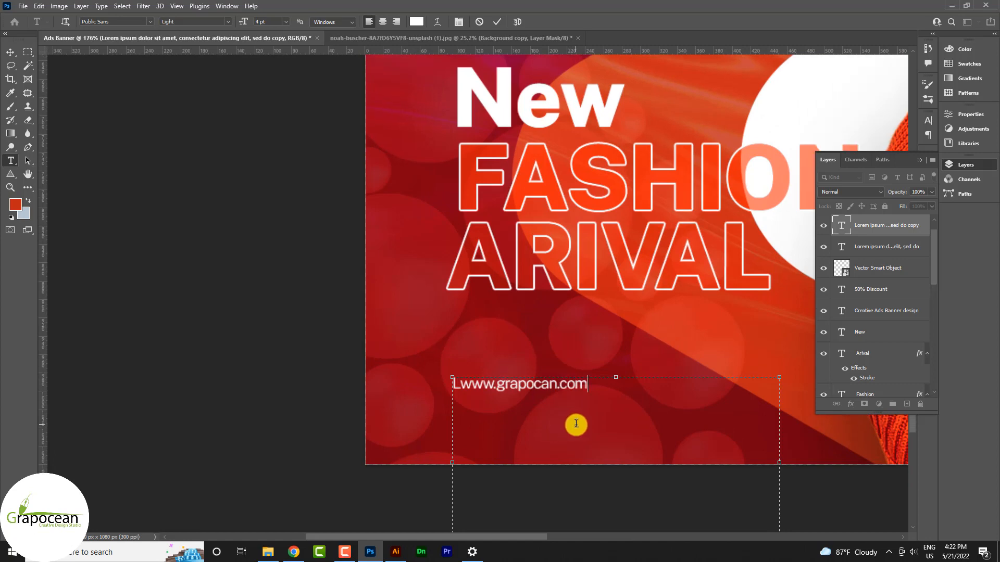
{"action": "left_click", "coordinate": [465, 386]}
{"action": "key", "text": "BackSpace"}
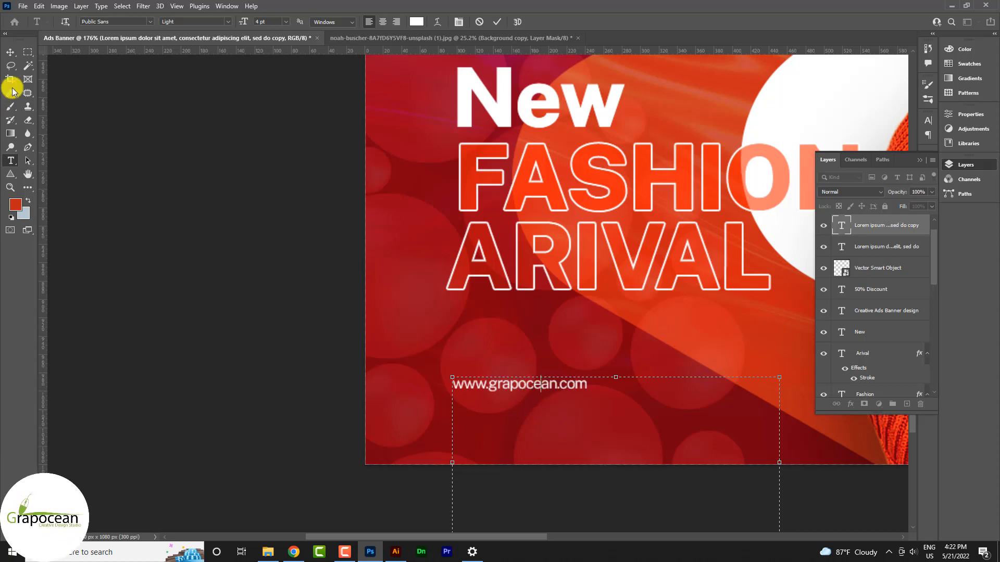
{"action": "left_click", "coordinate": [10, 52]}
Move the web address into the bottom-left footer and retype its right-hand copy as the contact e-mail.
{"action": "left_click_drag", "start_coordinate": [518, 384], "coordinate": [721, 441]}
{"action": "scroll", "coordinate": [721, 441], "scroll_direction": "down", "scroll_amount": 3}
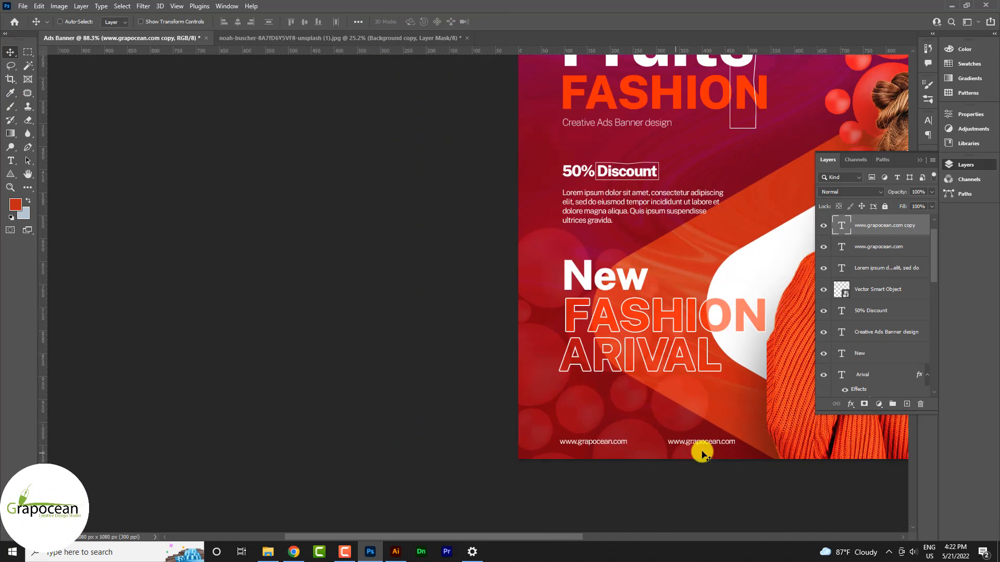
{"action": "scroll", "coordinate": [723, 458], "scroll_direction": "up", "scroll_amount": 3}
{"action": "left_click", "coordinate": [11, 159]}
{"action": "left_click", "coordinate": [625, 430]}
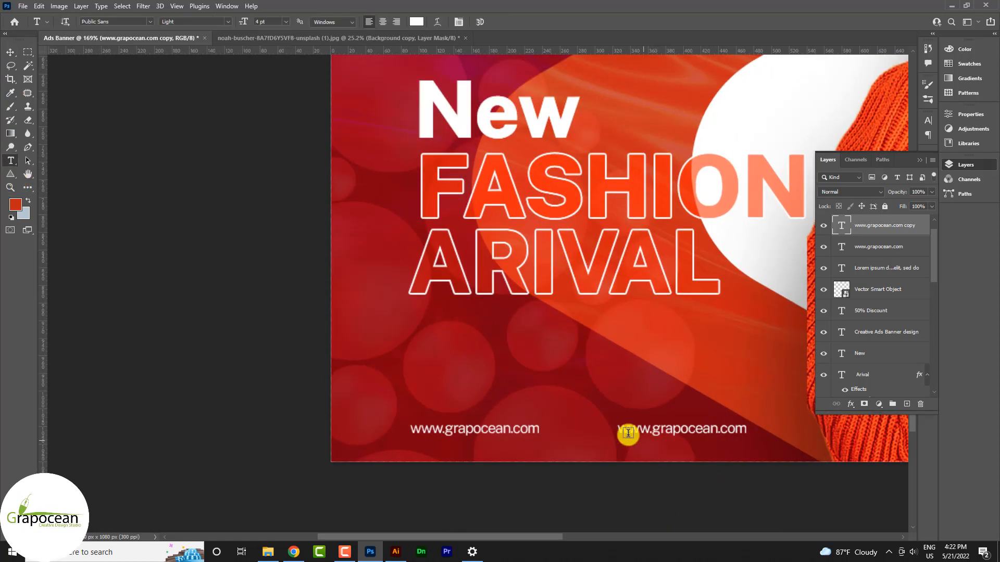
{"action": "key", "text": "ctrl+a"}
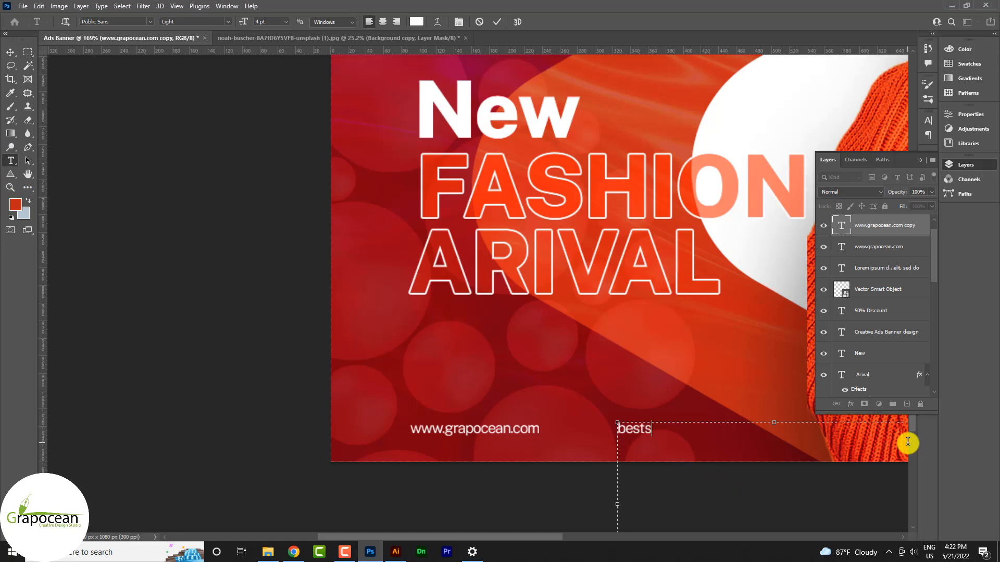
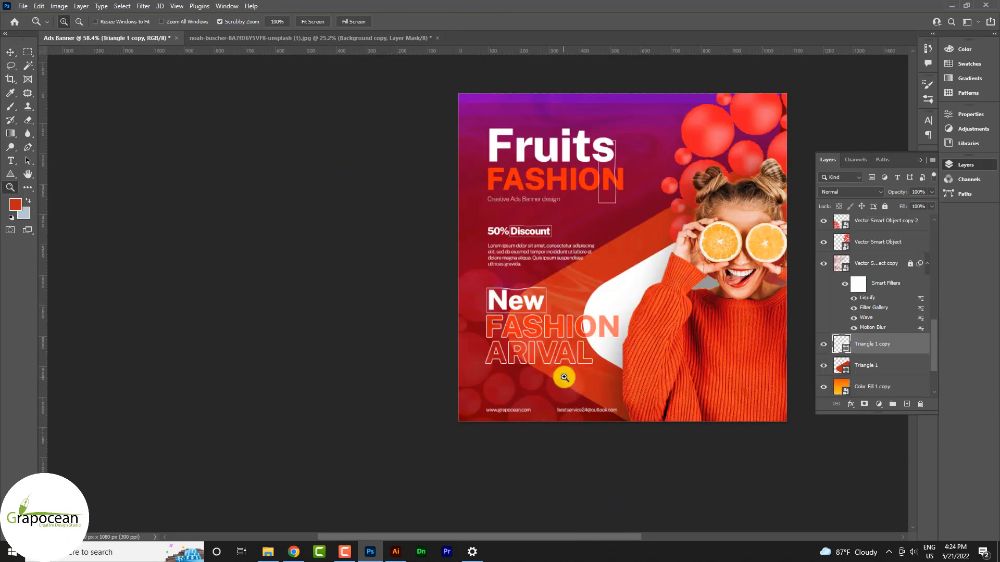
Shift the orange Triangle 1 shape up and right, then enlarge it to about 110%.
{"action": "left_click_drag", "start_coordinate": [597, 378], "coordinate": [614, 379]}
{"action": "left_click", "coordinate": [9, 52]}
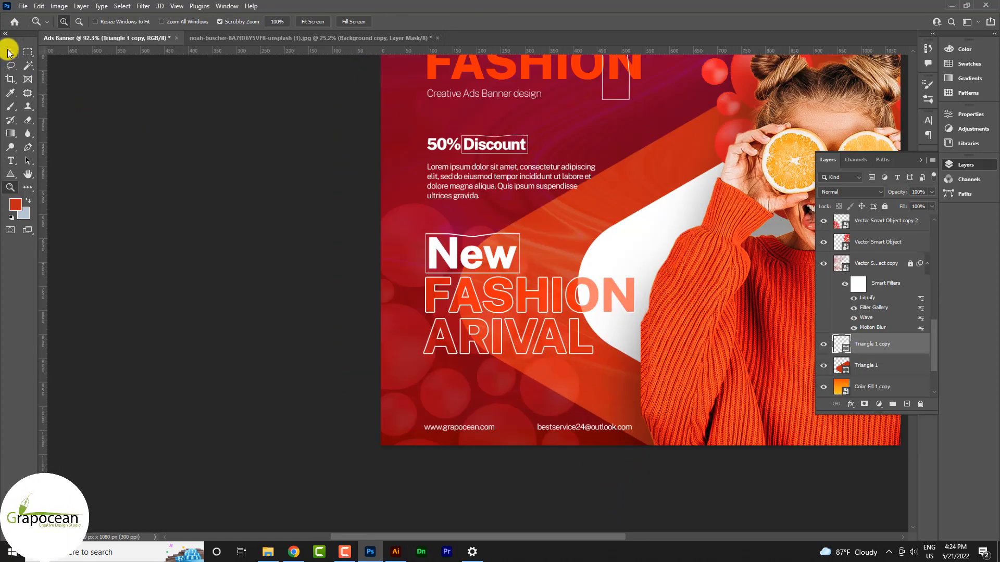
{"action": "left_click_drag", "start_coordinate": [549, 223], "coordinate": [660, 232]}
{"action": "left_click_drag", "start_coordinate": [574, 249], "coordinate": [552, 252]}
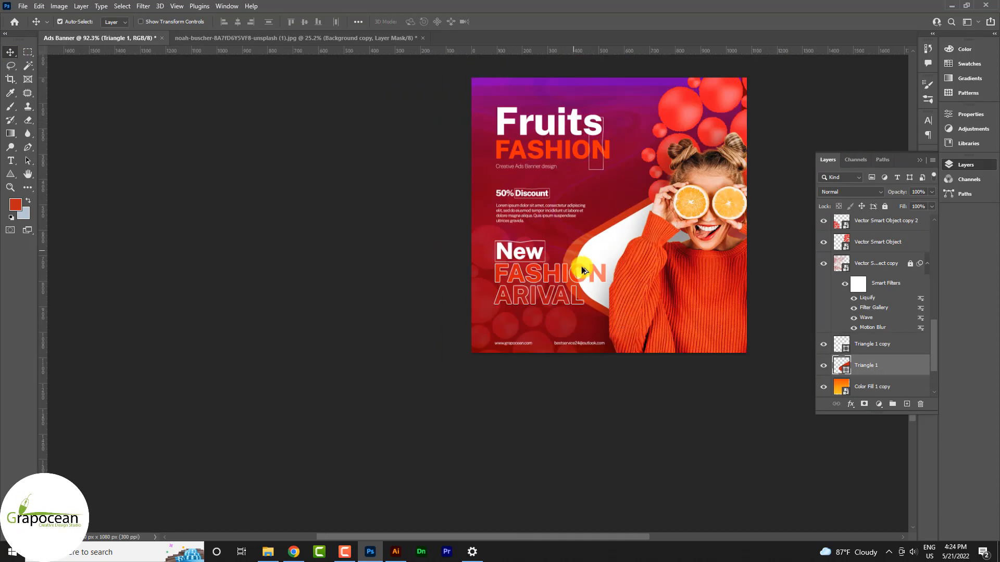
{"action": "key", "text": "ctrl+t"}
{"action": "left_click_drag", "start_coordinate": [689, 395], "coordinate": [696, 435]}
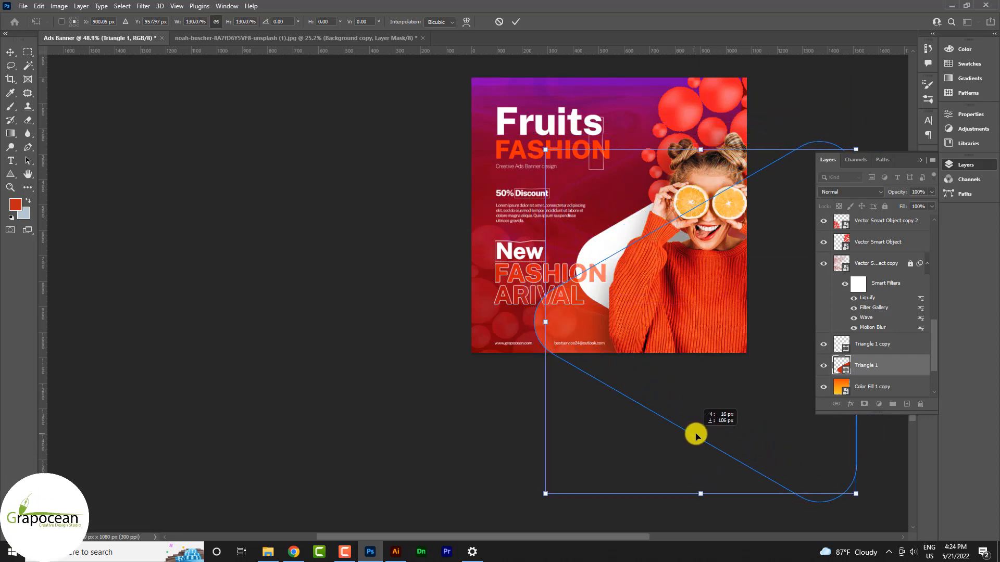
{"action": "left_click", "coordinate": [516, 21]}
{"action": "left_click", "coordinate": [656, 466]}
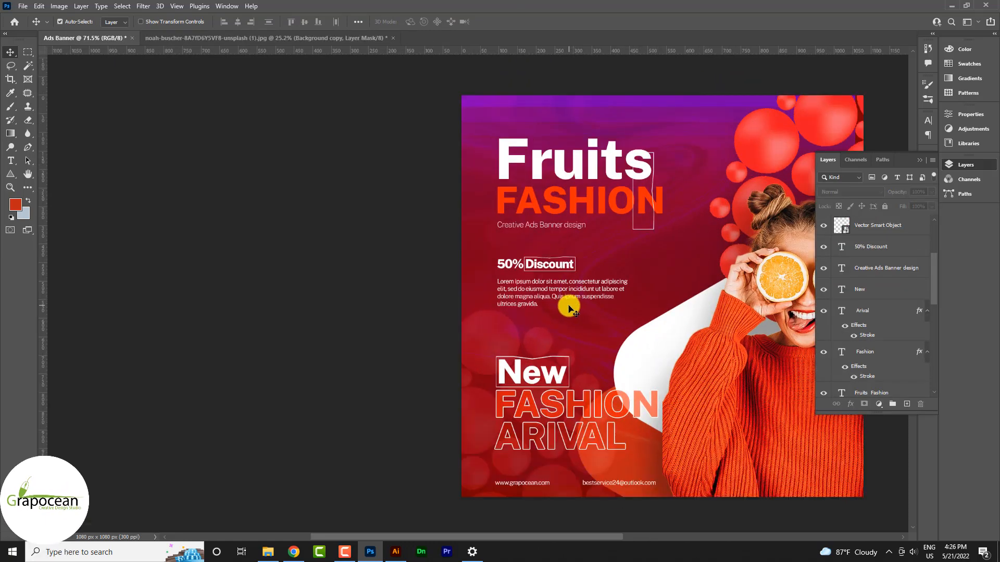
{"action": "scroll", "coordinate": [569, 312], "scroll_direction": "down", "scroll_amount": 1}
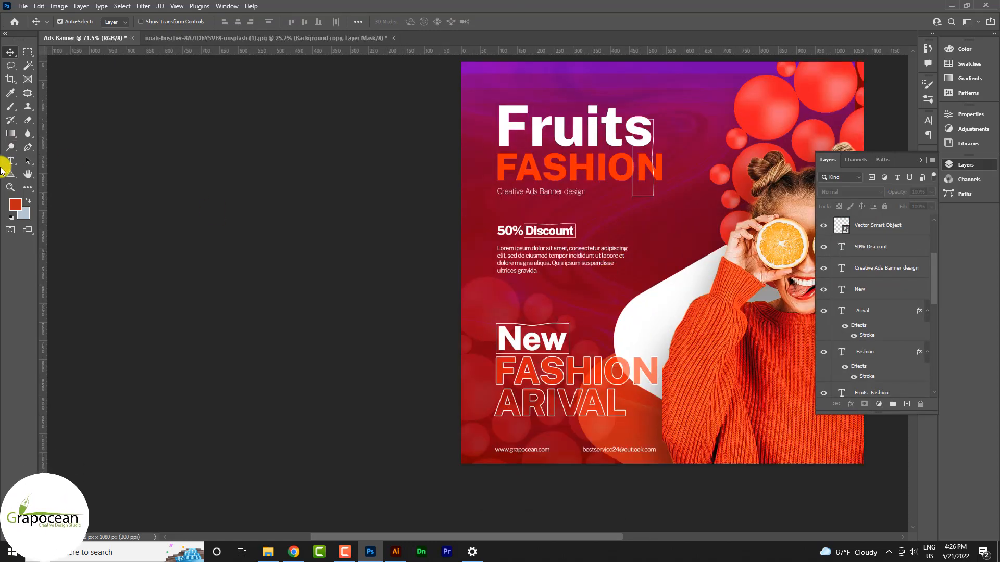
Draw a small orange triangle above the New headline and rotate it to point right.
{"action": "left_click", "coordinate": [13, 176]}
{"action": "left_click", "coordinate": [58, 196]}
{"action": "scroll", "coordinate": [536, 307], "scroll_direction": "up", "scroll_amount": 1}
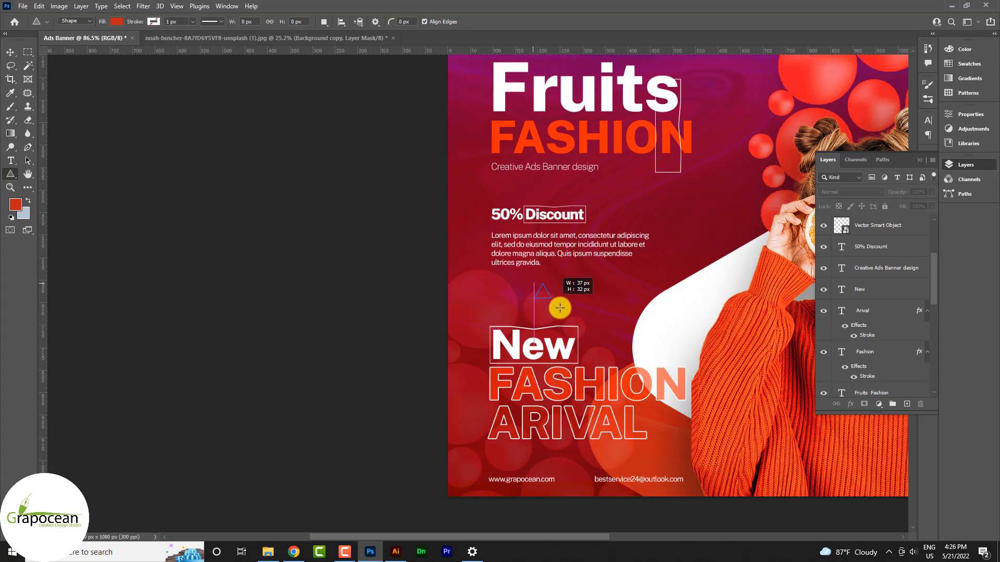
{"action": "left_click_drag", "start_coordinate": [589, 331], "coordinate": [571, 289]}
{"action": "left_click", "coordinate": [11, 52]}
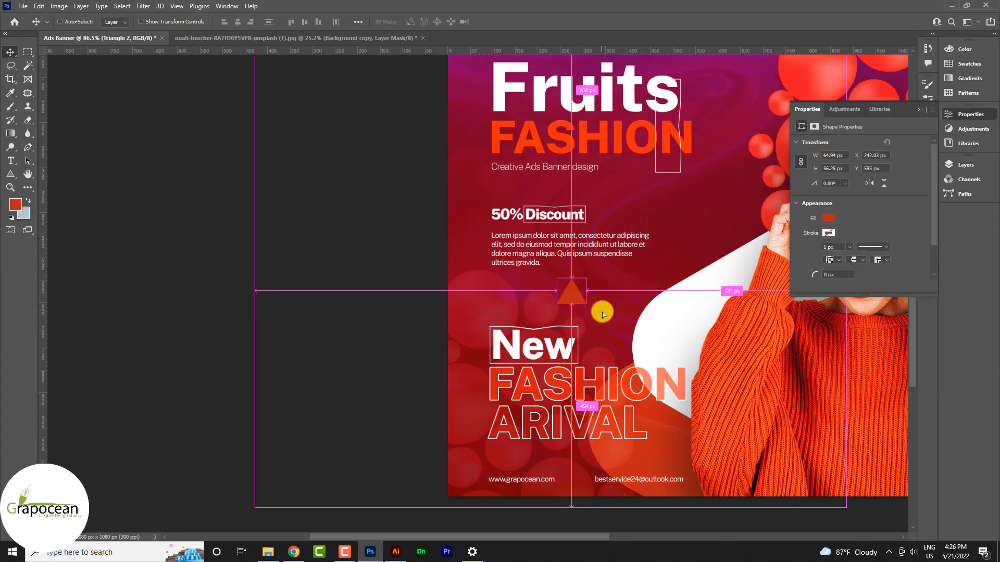
{"action": "key", "text": "ctrl+t"}
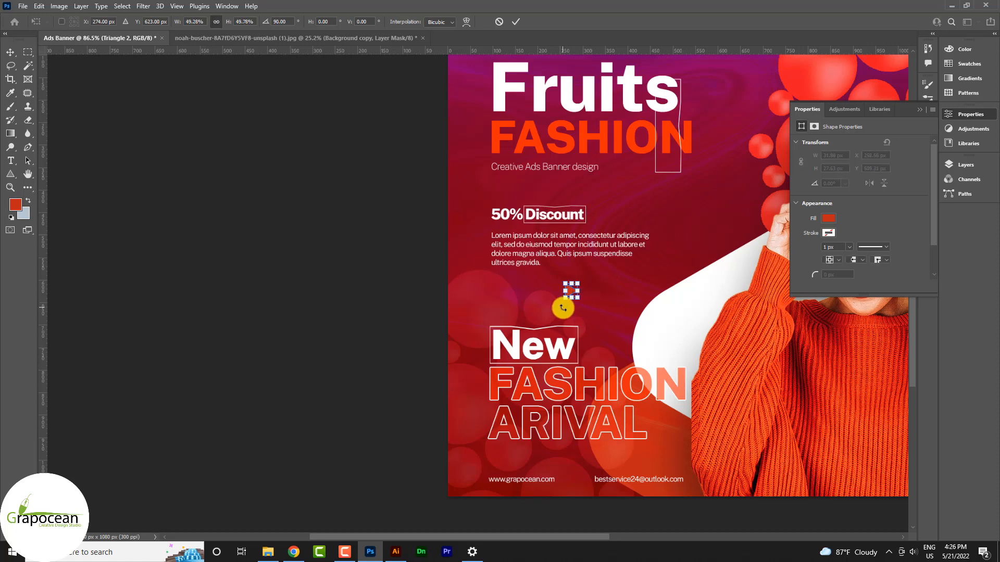
{"action": "key", "text": "Return"}
Alt-drag two copies of the small triangle beside it to form a row of three arrows.
{"action": "scroll", "coordinate": [556, 283], "scroll_direction": "up", "scroll_amount": 2}
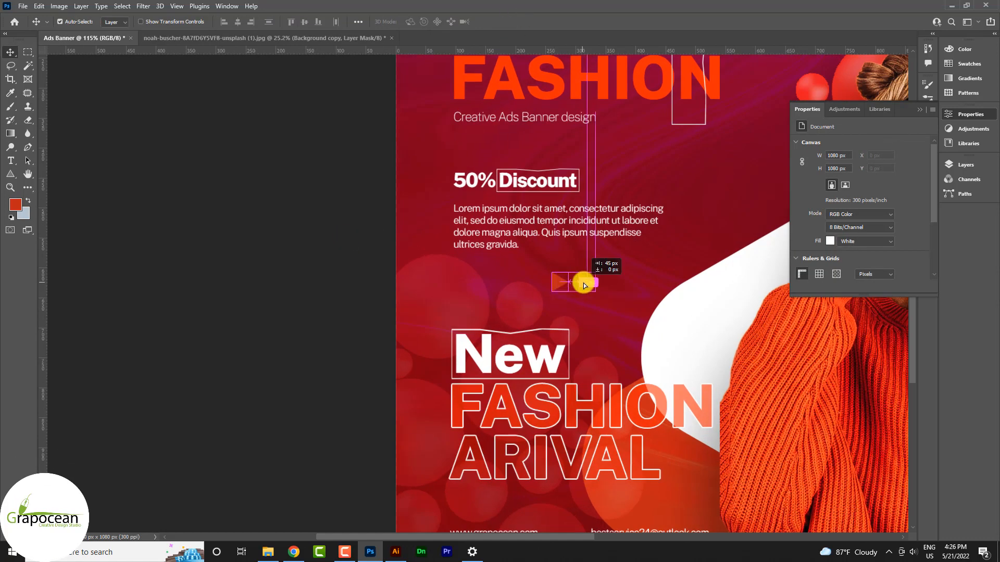
{"action": "left_click_drag", "start_coordinate": [583, 283], "coordinate": [583, 283]}
{"action": "scroll", "coordinate": [583, 283], "scroll_direction": "up", "scroll_amount": 3}
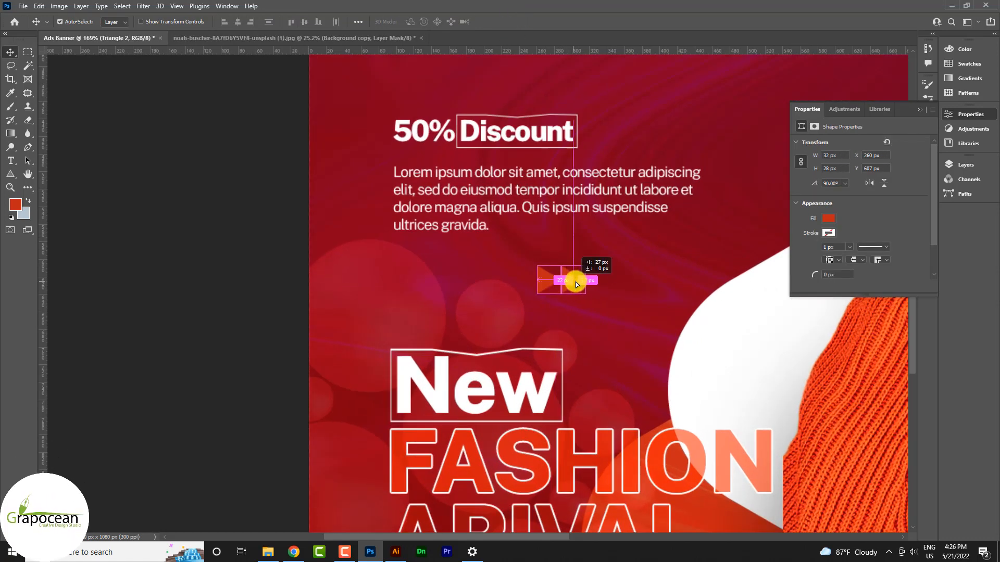
{"action": "left_click_drag", "start_coordinate": [576, 284], "coordinate": [607, 281]}
{"action": "scroll", "coordinate": [598, 319], "scroll_direction": "down", "scroll_amount": 2}
{"action": "scroll", "coordinate": [598, 319], "scroll_direction": "down", "scroll_amount": 2}
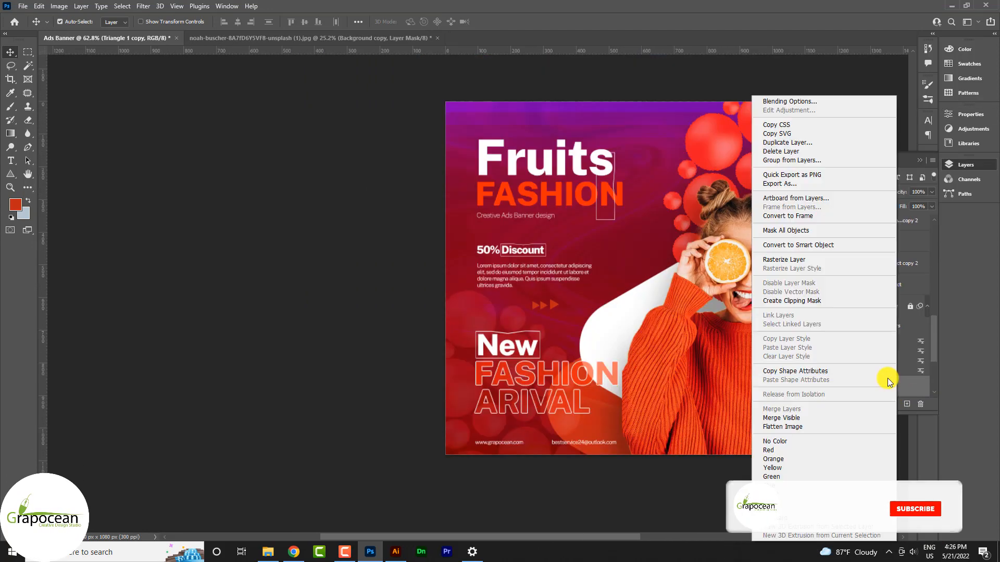
Enable Bevel & Emboss on the white curved shape and raise its Depth and Soften.
{"action": "key", "text": "Escape"}
{"action": "left_click", "coordinate": [527, 334]}
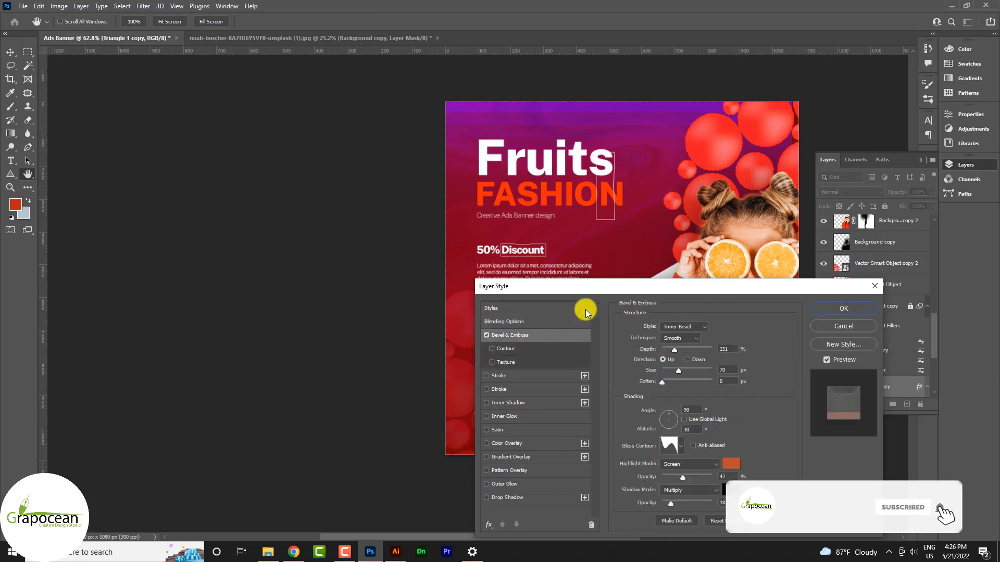
{"action": "left_click_drag", "start_coordinate": [605, 285], "coordinate": [820, 263]}
{"action": "left_click_drag", "start_coordinate": [907, 317], "coordinate": [926, 338]}
{"action": "left_click", "coordinate": [899, 350]}
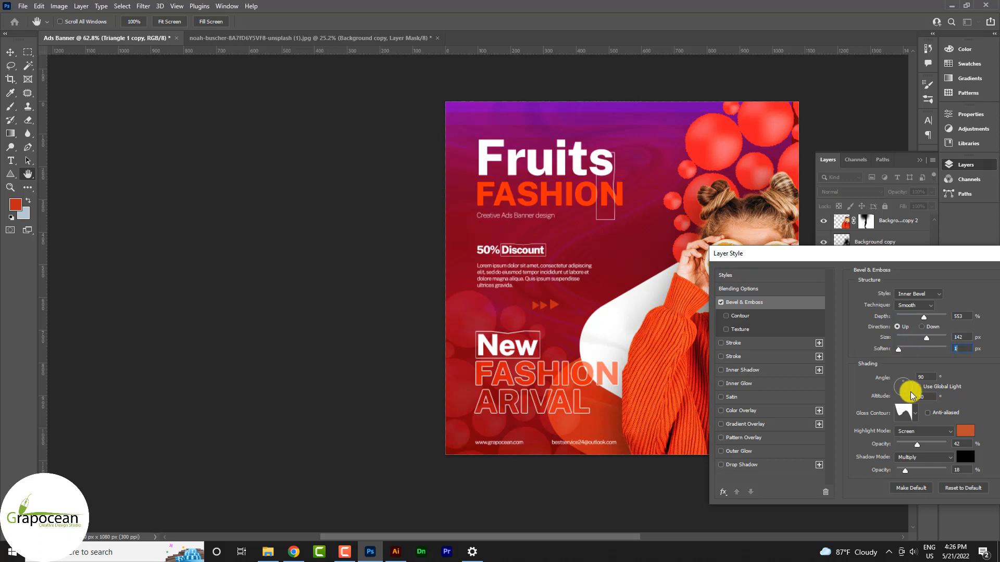
Try several Gloss Contour presets and settle on the fifth contour of the second row.
{"action": "left_click", "coordinate": [914, 413]}
{"action": "left_click", "coordinate": [890, 440]}
{"action": "left_click", "coordinate": [900, 442]}
{"action": "left_click", "coordinate": [904, 454]}
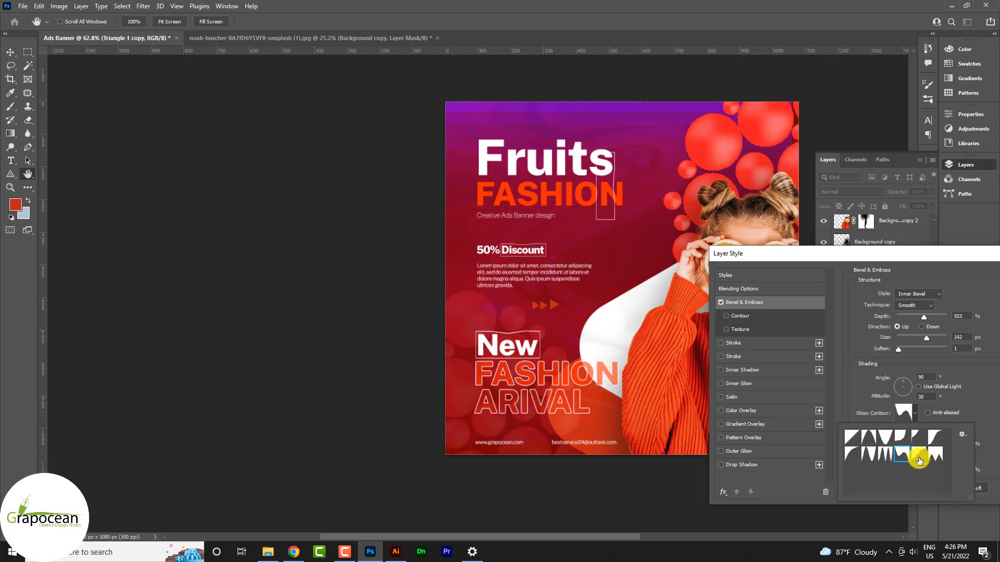
{"action": "left_click", "coordinate": [919, 455]}
{"action": "left_click", "coordinate": [937, 455]}
{"action": "left_click", "coordinate": [870, 454]}
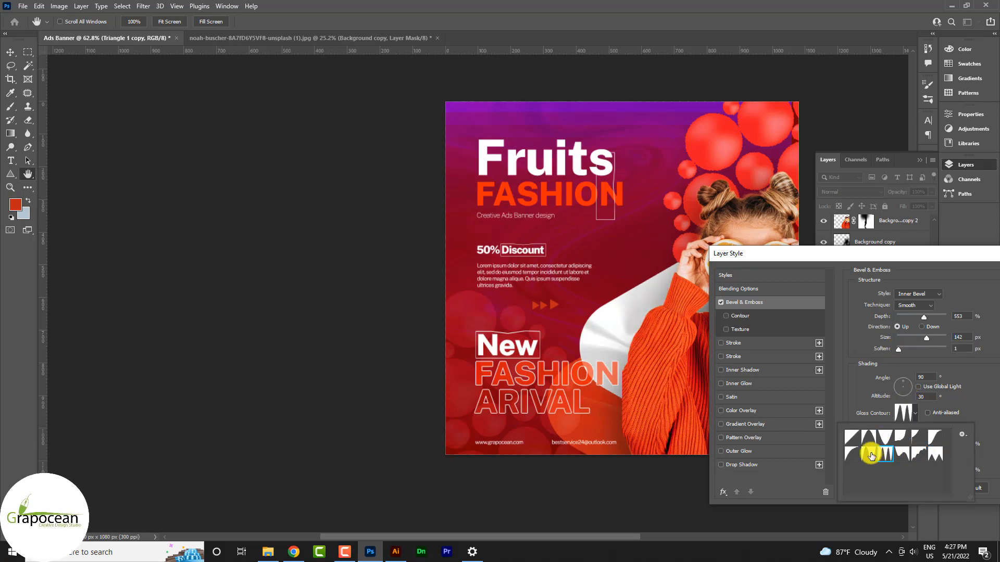
{"action": "left_click", "coordinate": [854, 452]}
{"action": "left_click", "coordinate": [868, 454]}
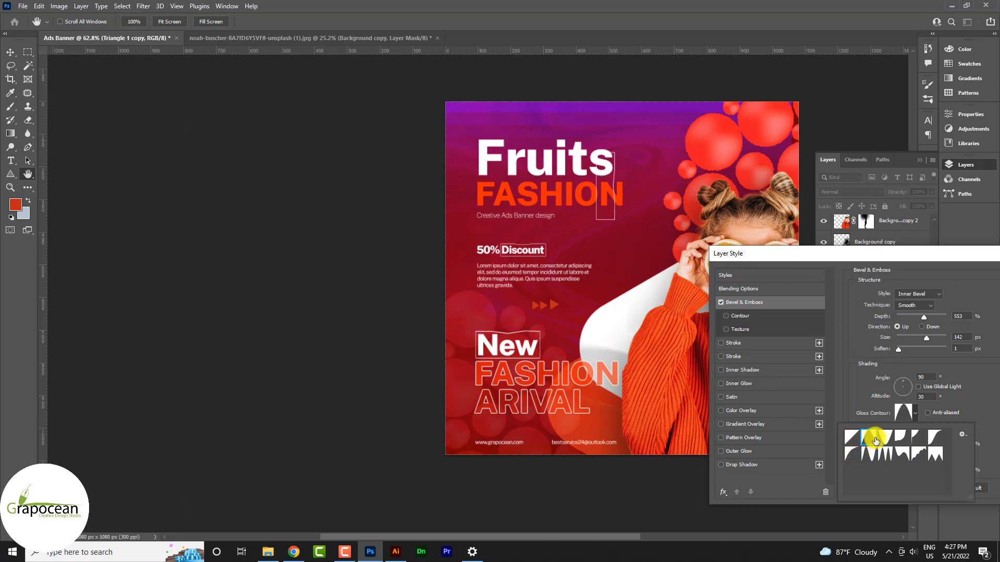
{"action": "left_click", "coordinate": [884, 457]}
{"action": "left_click", "coordinate": [905, 458]}
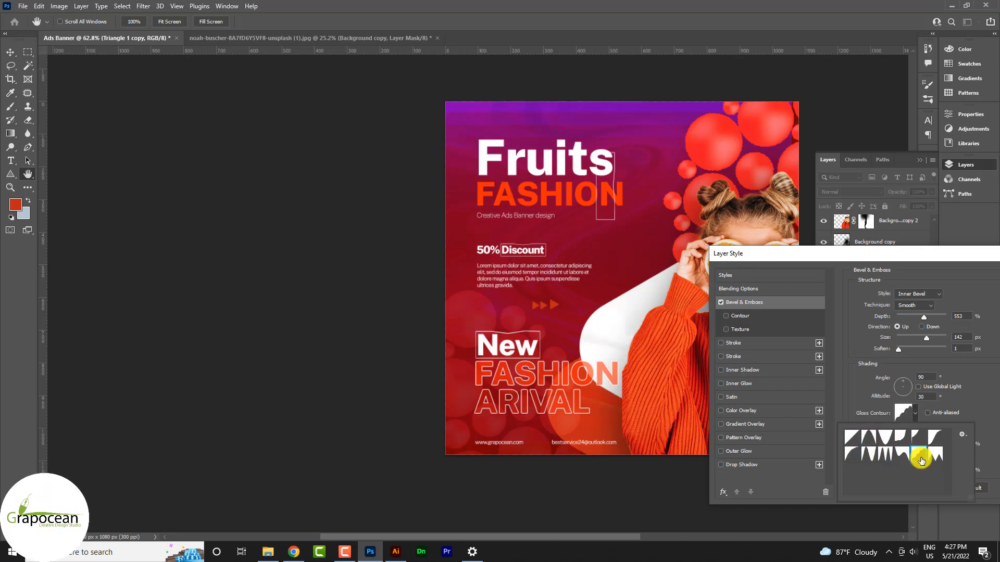
{"action": "left_click", "coordinate": [912, 457]}
Fine-tune the bevel to depth 188%, size 139 px and soften 6, then apply it.
{"action": "left_click_drag", "start_coordinate": [926, 338], "coordinate": [905, 319]}
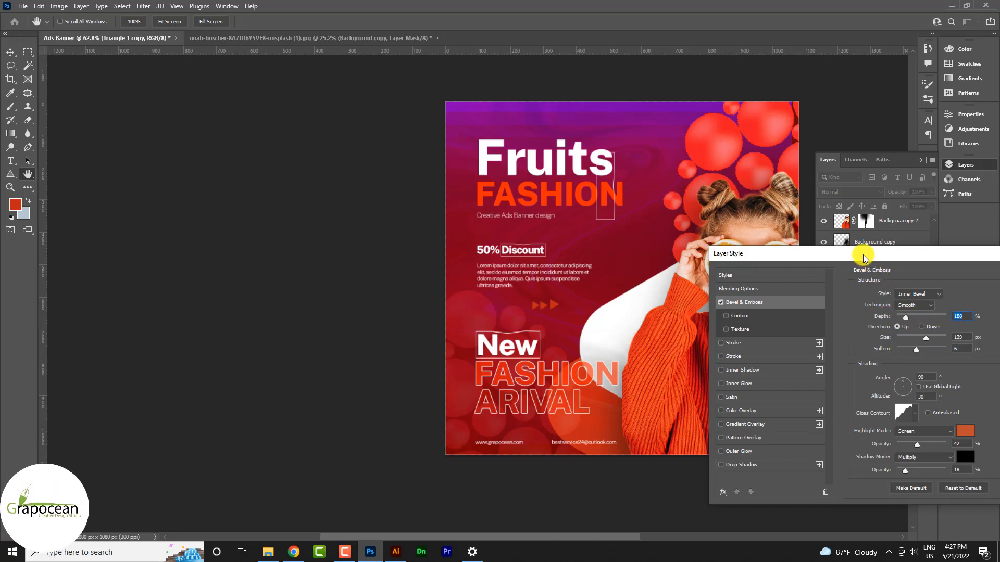
{"action": "left_click_drag", "start_coordinate": [820, 256], "coordinate": [512, 376]}
{"action": "left_click", "coordinate": [802, 400]}
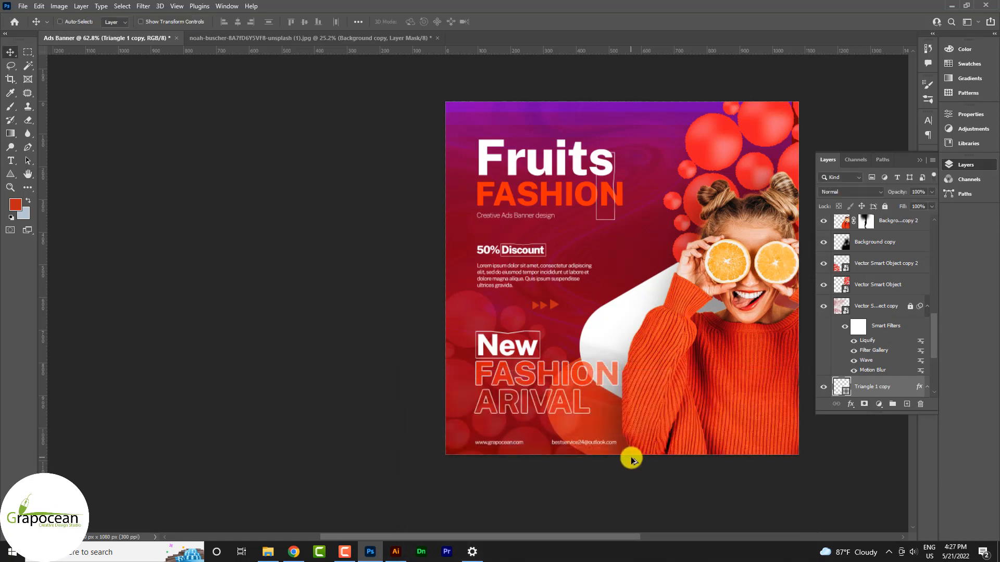
Move the red curved shape up and left so it sits behind the model.
{"action": "scroll", "coordinate": [633, 459], "scroll_direction": "down", "scroll_amount": 3}
{"action": "scroll", "coordinate": [554, 395], "scroll_direction": "up", "scroll_amount": 5}
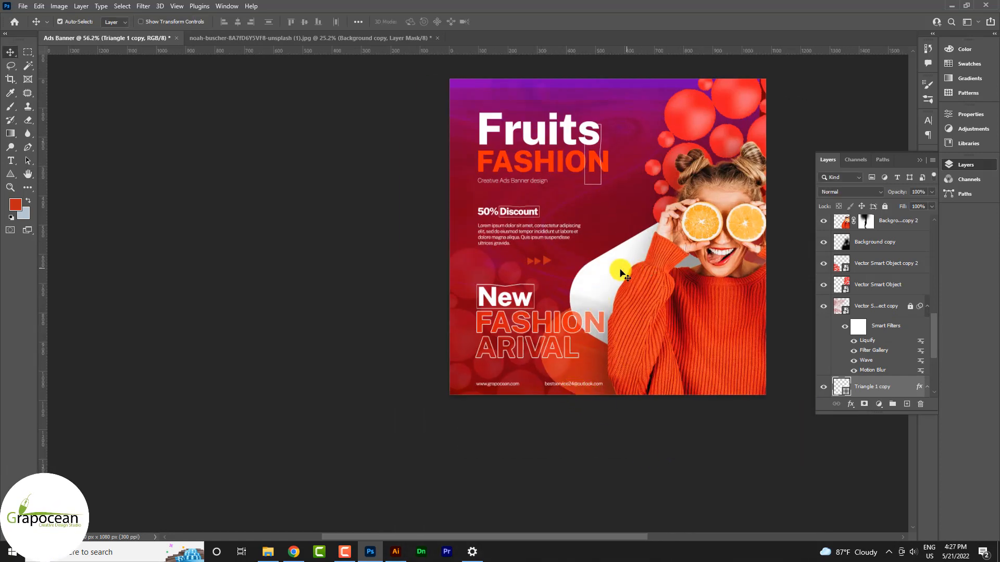
{"action": "left_click_drag", "start_coordinate": [609, 285], "coordinate": [594, 313]}
{"action": "scroll", "coordinate": [627, 323], "scroll_direction": "down", "scroll_amount": 4}
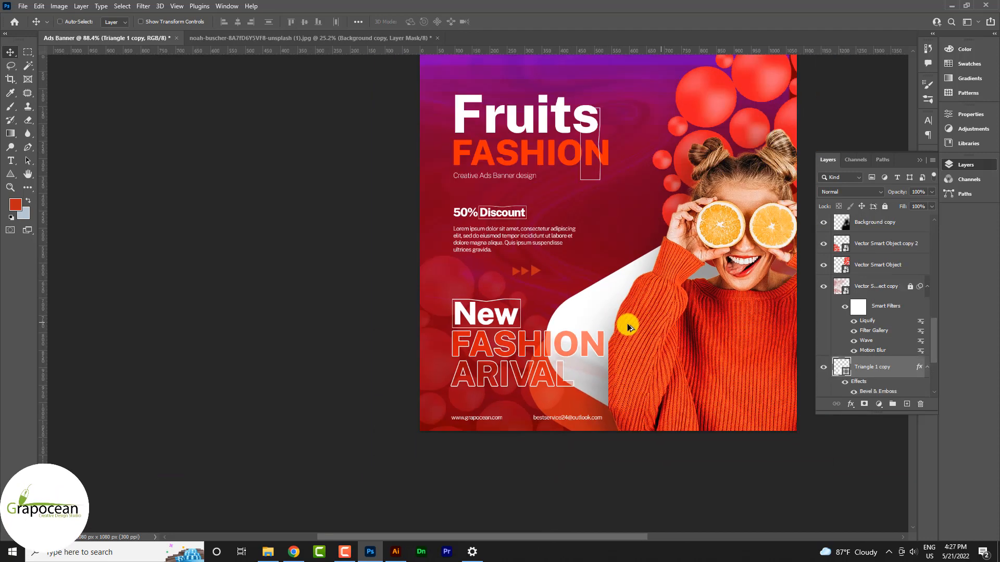
{"action": "left_click_drag", "start_coordinate": [591, 350], "coordinate": [592, 321]}
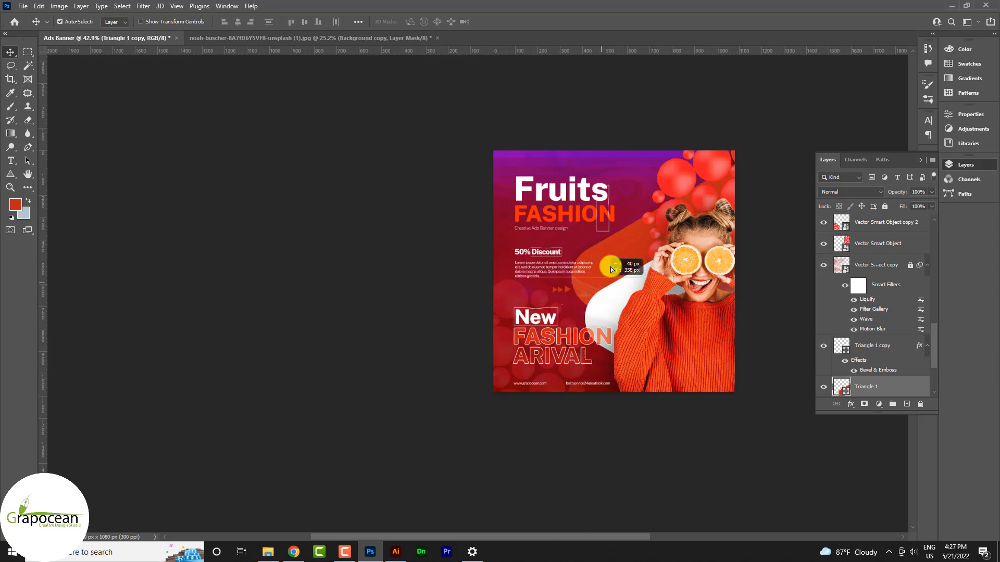
{"action": "left_click_drag", "start_coordinate": [611, 269], "coordinate": [654, 293]}
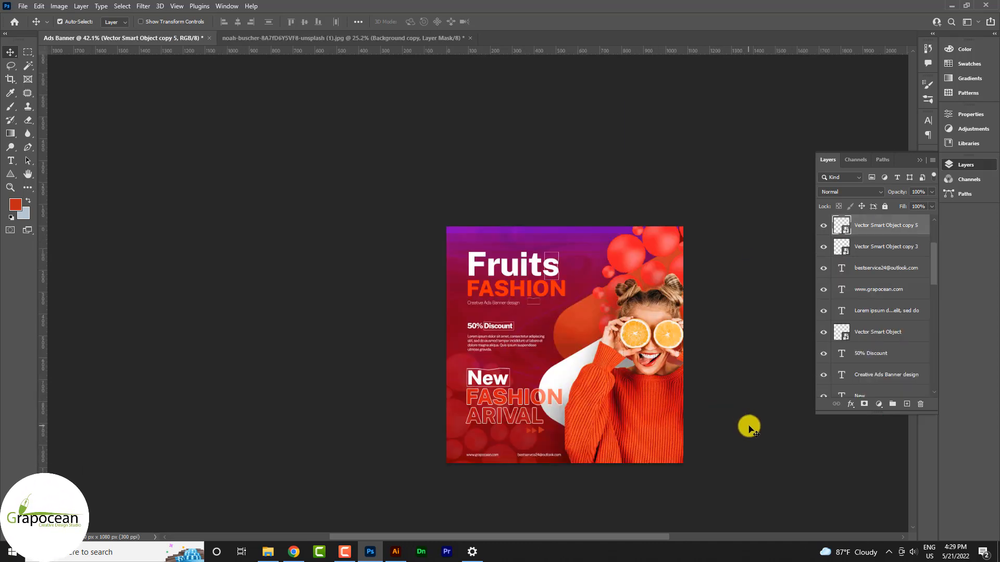
Drag the white curved shape into the lower-left corner behind the New FASHION ARIVAL headline.
{"action": "scroll", "coordinate": [749, 426], "scroll_direction": "up", "scroll_amount": 5}
{"action": "scroll", "coordinate": [455, 449], "scroll_direction": "down", "scroll_amount": 4}
{"action": "scroll", "coordinate": [597, 451], "scroll_direction": "up", "scroll_amount": 4}
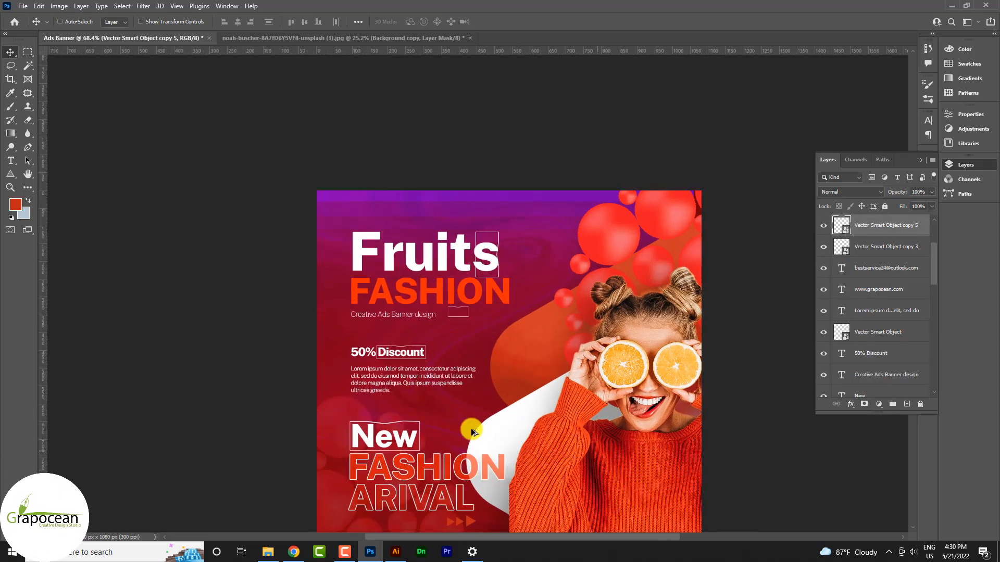
{"action": "scroll", "coordinate": [471, 430], "scroll_direction": "down", "scroll_amount": 7}
{"action": "scroll", "coordinate": [515, 435], "scroll_direction": "up", "scroll_amount": 7}
{"action": "left_click_drag", "start_coordinate": [458, 314], "coordinate": [286, 403]}
{"action": "scroll", "coordinate": [532, 398], "scroll_direction": "down", "scroll_amount": 2}
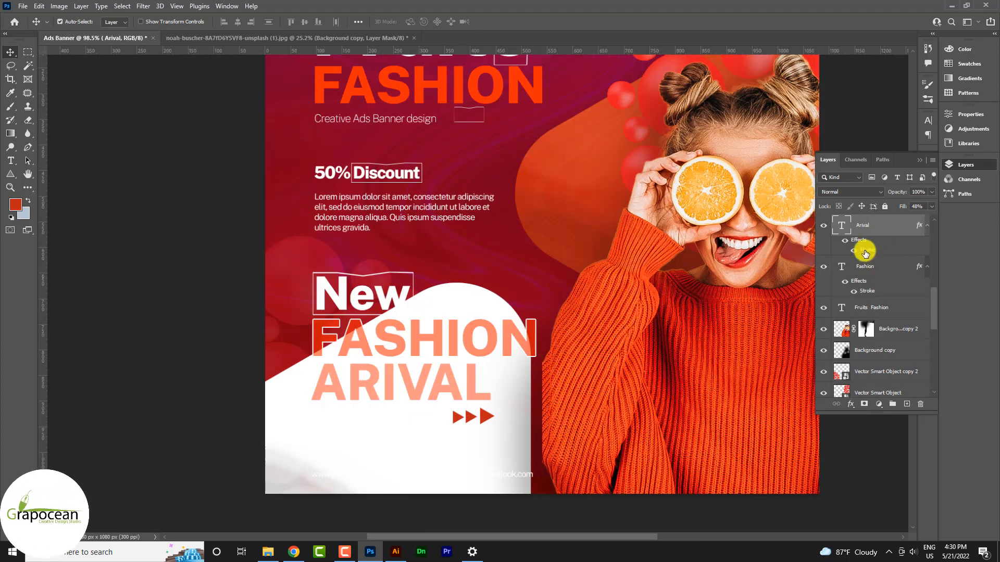
Change the ARIVAL stroke colour to the banner red bf2817 and set its Fill to 0%.
{"action": "double_click", "coordinate": [865, 253]}
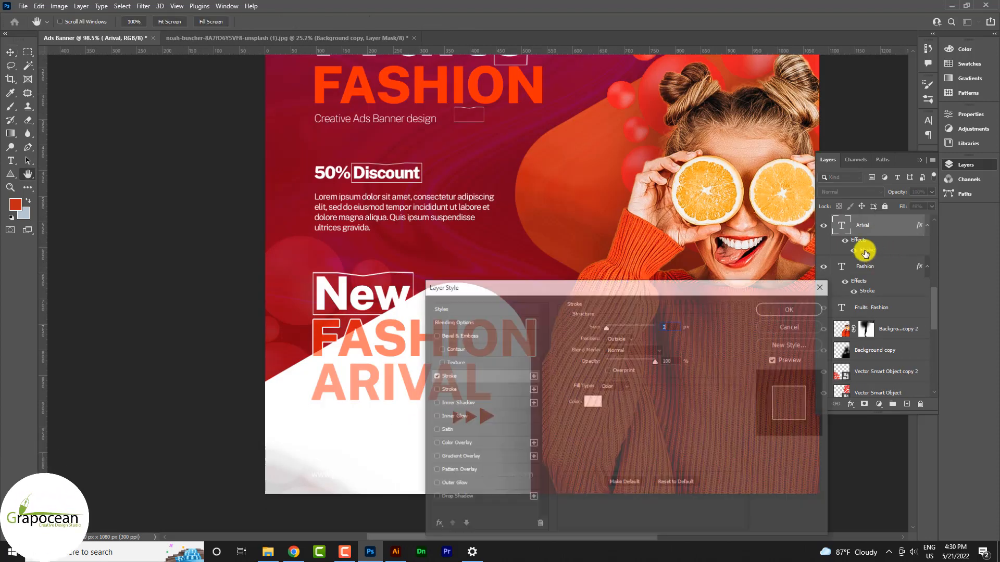
{"action": "left_click", "coordinate": [592, 402]}
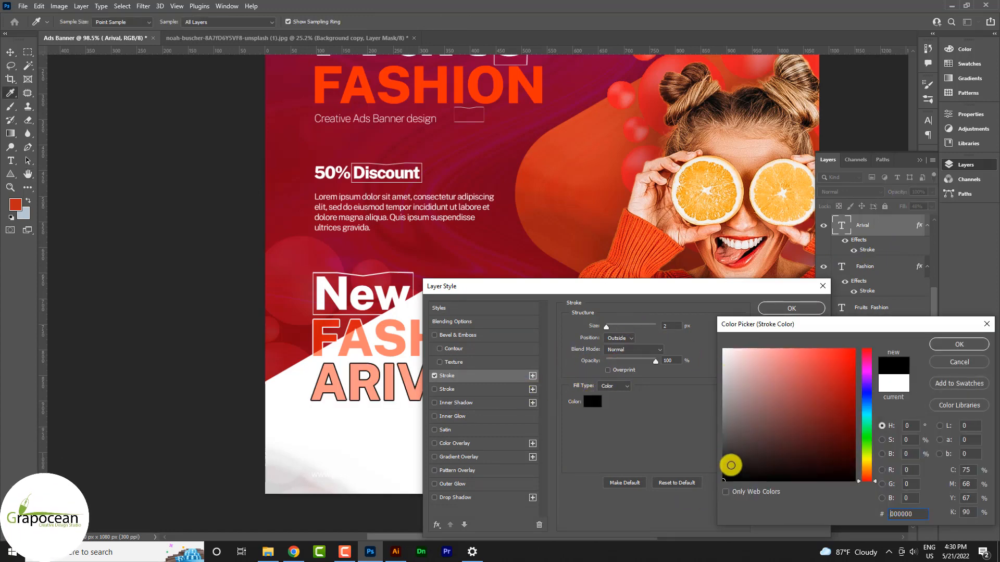
{"action": "left_click", "coordinate": [454, 343]}
{"action": "left_click", "coordinate": [562, 193]}
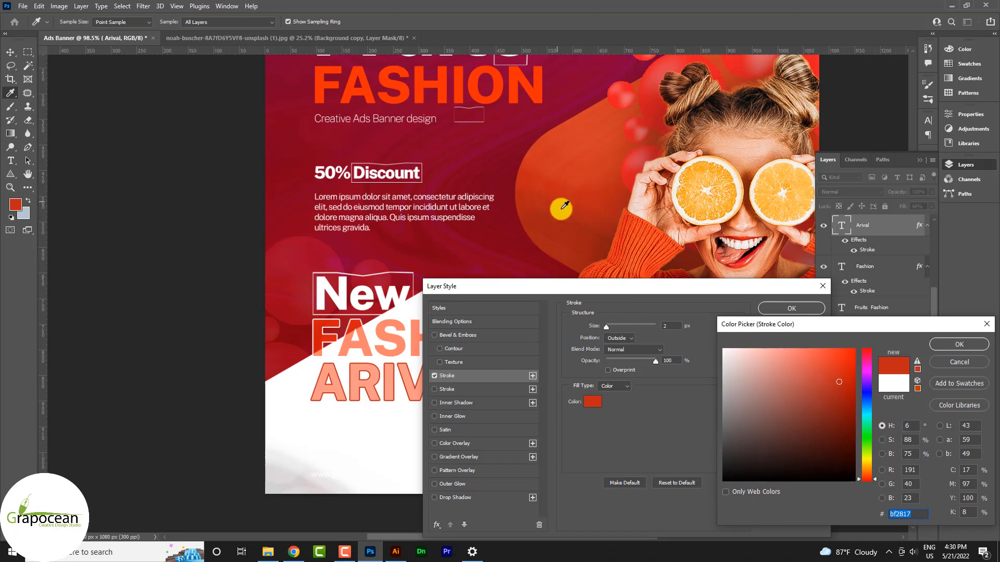
{"action": "left_click", "coordinate": [948, 344]}
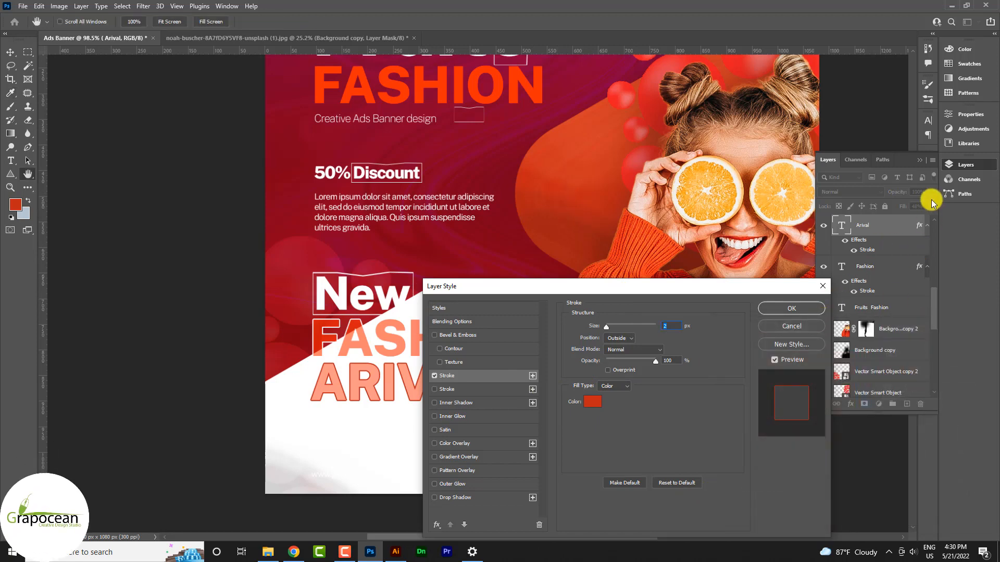
{"action": "left_click", "coordinate": [802, 308]}
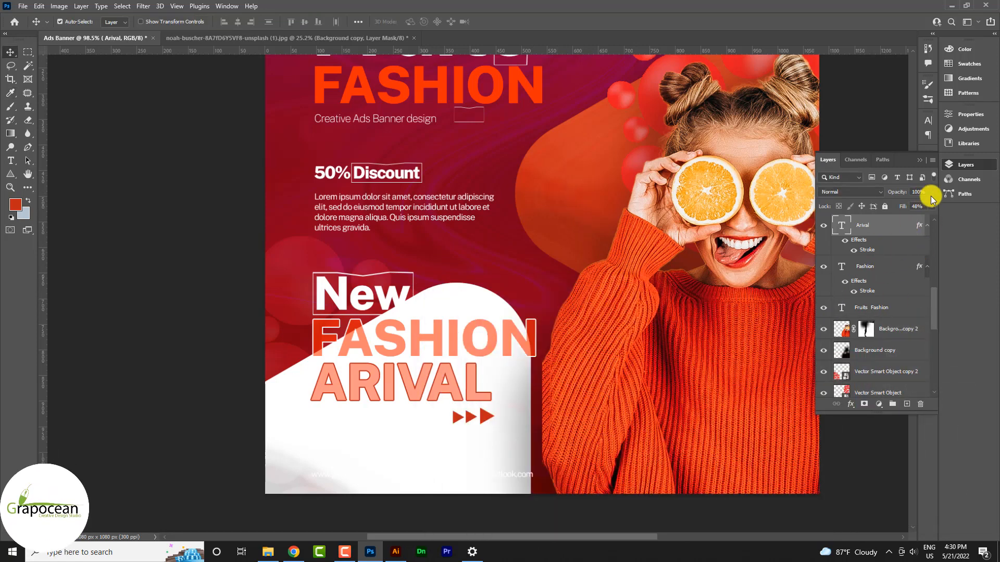
{"action": "left_click", "coordinate": [932, 206]}
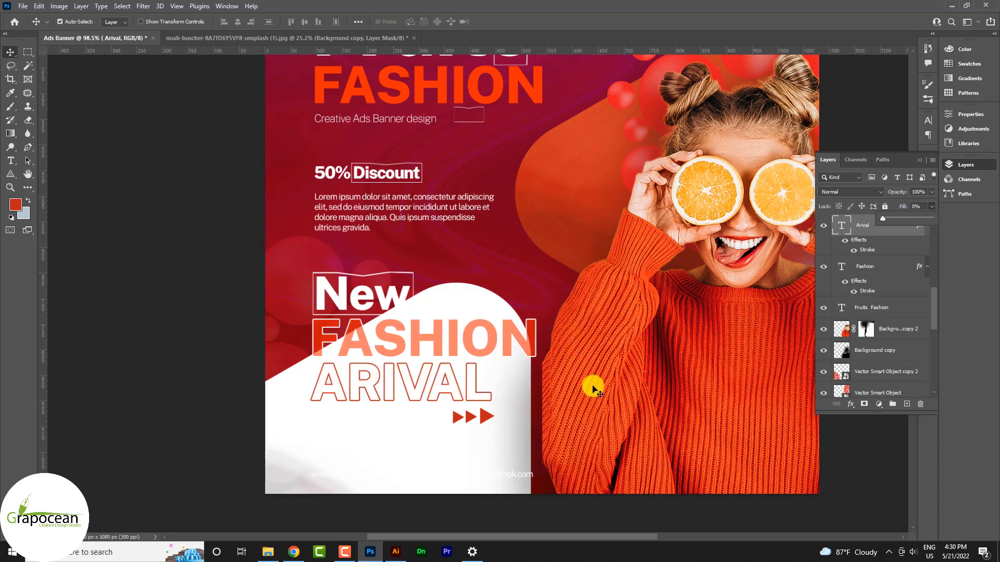
{"action": "scroll", "coordinate": [590, 388], "scroll_direction": "down", "scroll_amount": 5}
Colour the footer website and e-mail texts dark grey.
{"action": "left_click", "coordinate": [483, 430]}
{"action": "scroll", "coordinate": [448, 449], "scroll_direction": "up", "scroll_amount": 8}
{"action": "left_click", "coordinate": [313, 359]}
{"action": "left_click", "coordinate": [16, 161]}
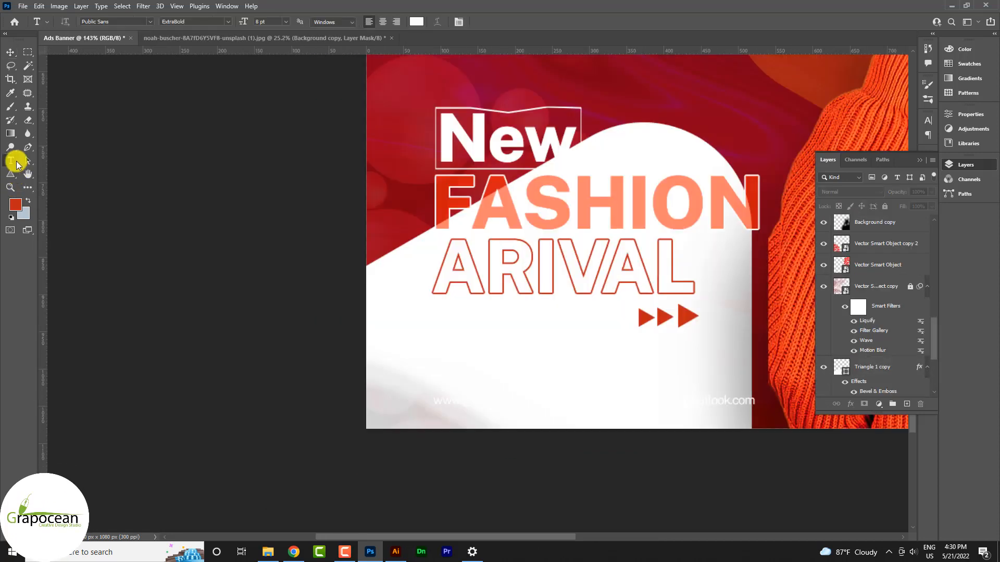
{"action": "double_click", "coordinate": [435, 397]}
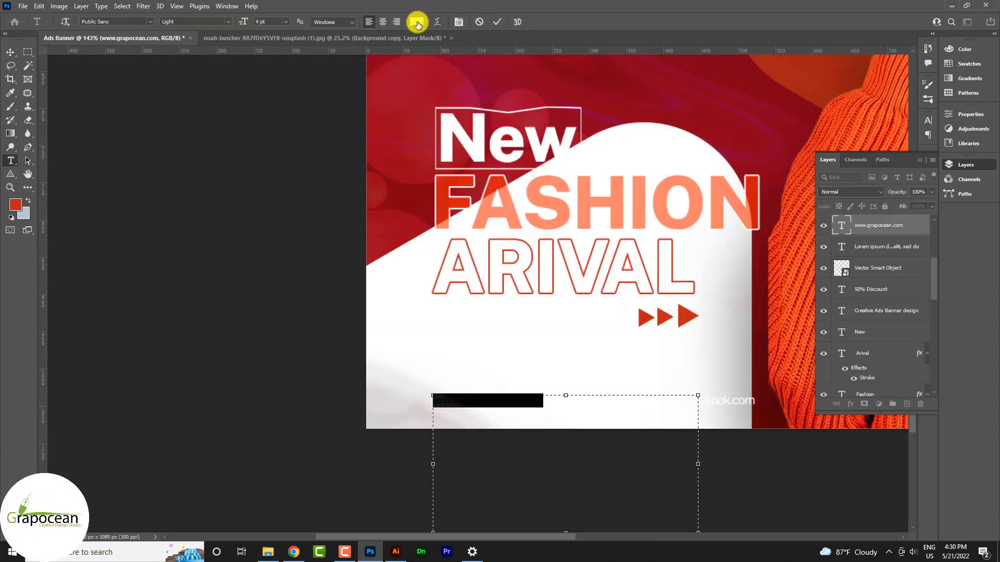
{"action": "left_click", "coordinate": [416, 21]}
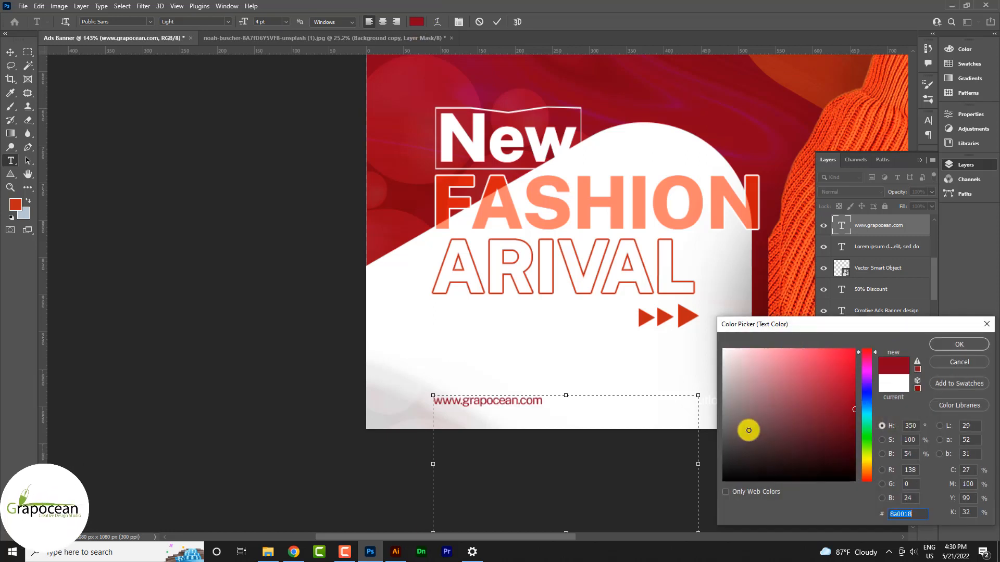
{"action": "left_click_drag", "start_coordinate": [744, 432], "coordinate": [702, 462]}
{"action": "left_click", "coordinate": [966, 339]}
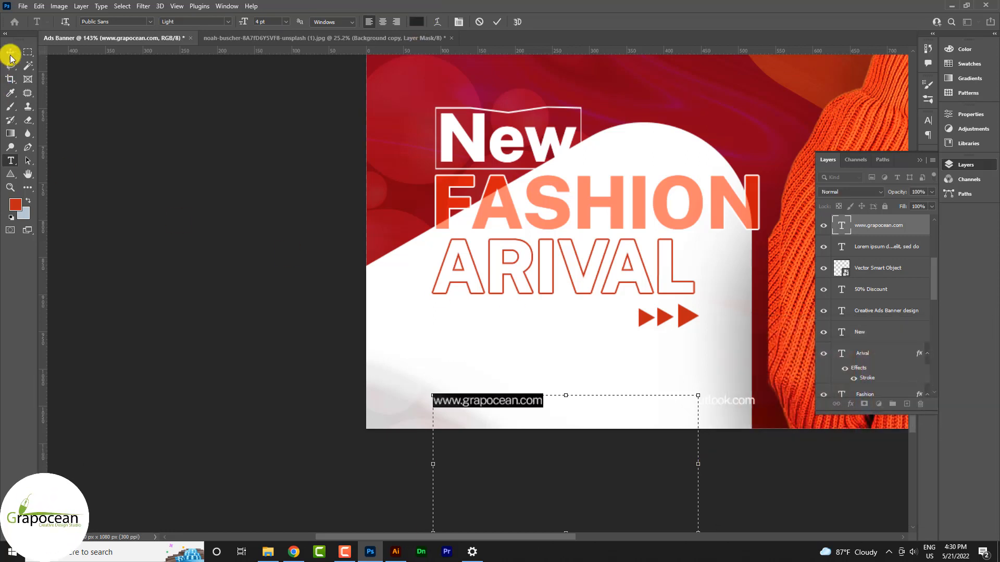
{"action": "left_click", "coordinate": [11, 53]}
{"action": "left_click", "coordinate": [11, 161]}
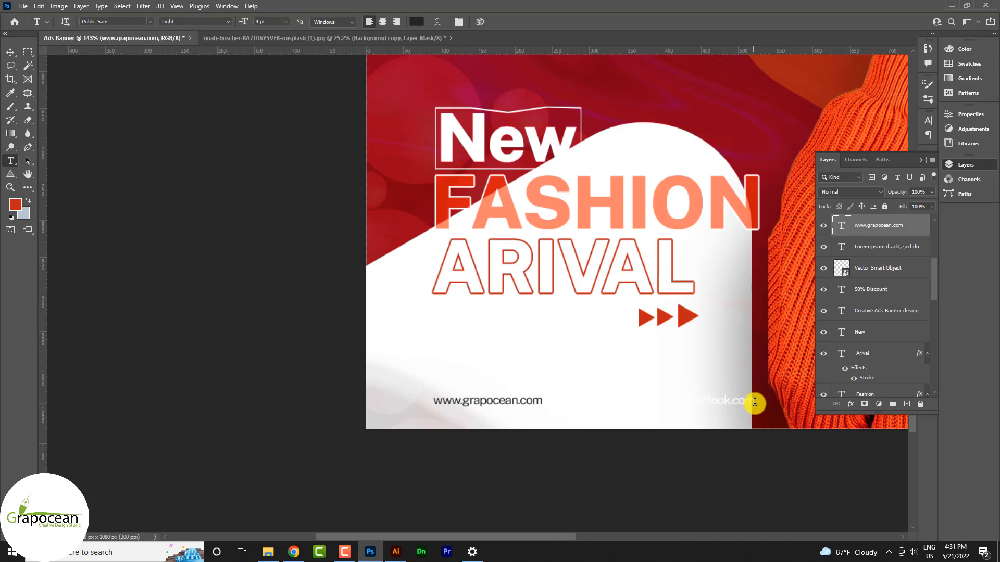
{"action": "double_click", "coordinate": [754, 402]}
{"action": "left_click", "coordinate": [416, 21]}
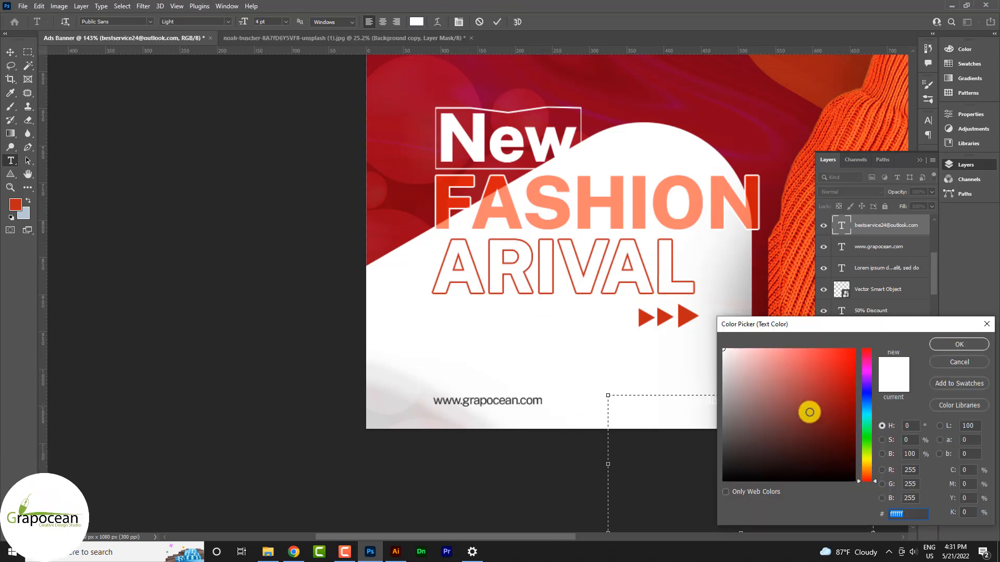
{"action": "left_click", "coordinate": [959, 344]}
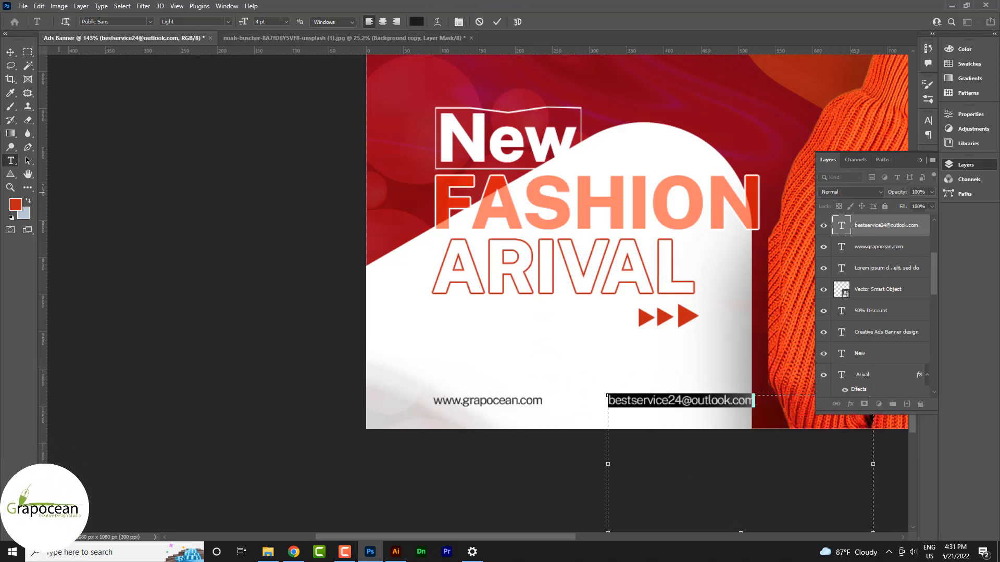
{"action": "left_click", "coordinate": [10, 52]}
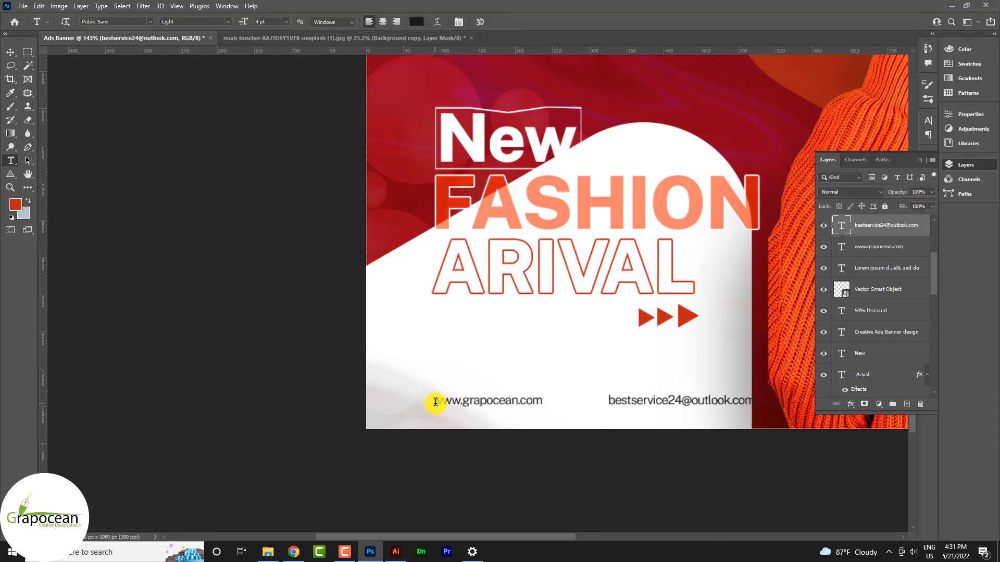
Set both footer texts to the Thin font weight and nudge the e-mail slightly left.
{"action": "double_click", "coordinate": [435, 402]}
{"action": "left_click", "coordinate": [223, 24]}
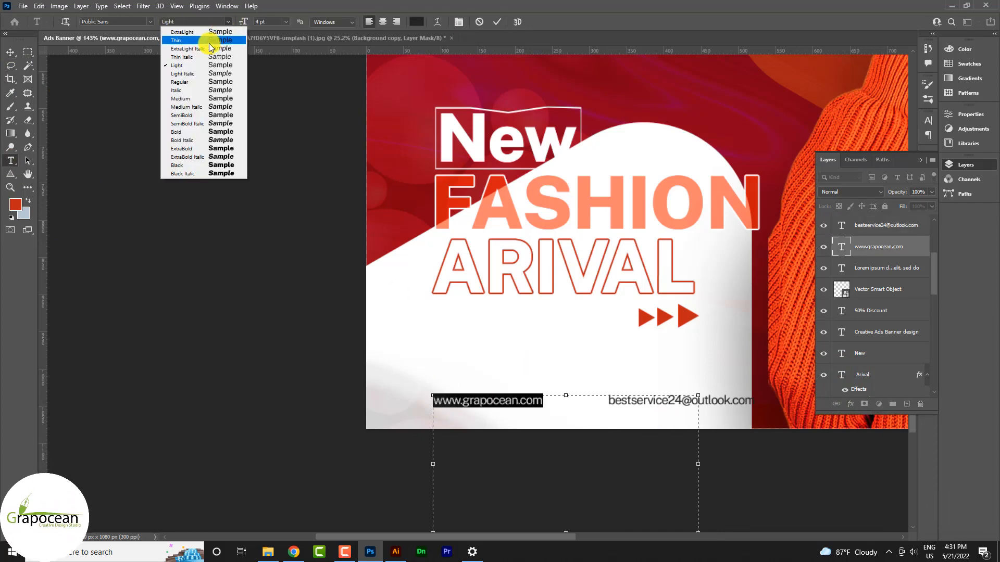
{"action": "left_click", "coordinate": [208, 34]}
{"action": "left_click", "coordinate": [11, 53]}
{"action": "left_click", "coordinate": [9, 162]}
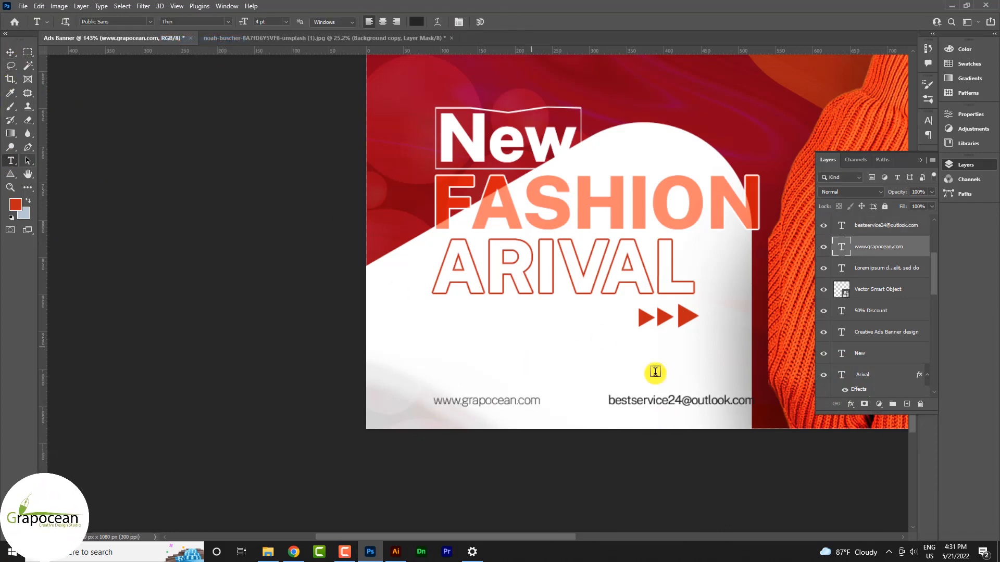
{"action": "double_click", "coordinate": [610, 399]}
{"action": "left_click", "coordinate": [218, 22]}
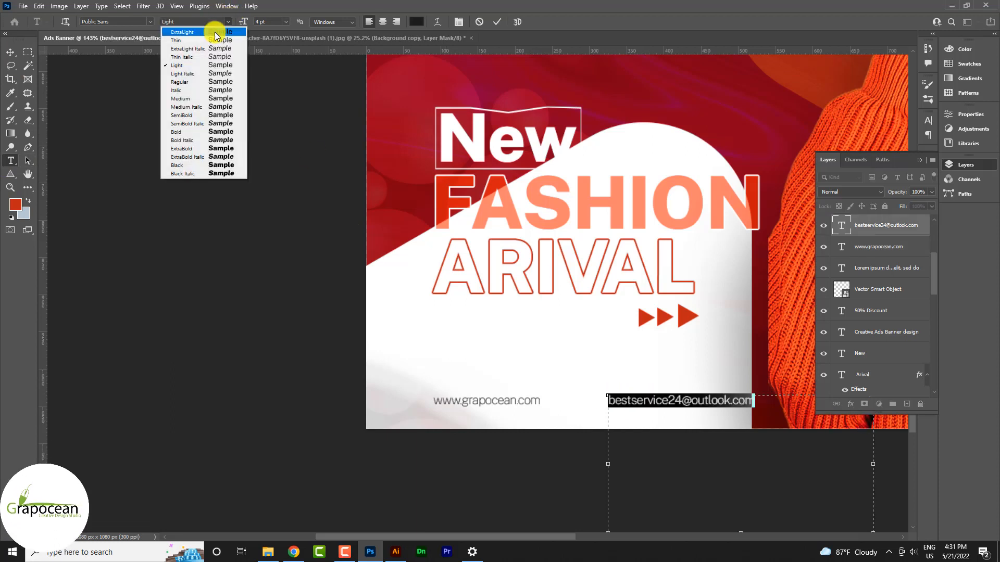
{"action": "left_click", "coordinate": [206, 39]}
{"action": "left_click", "coordinate": [12, 54]}
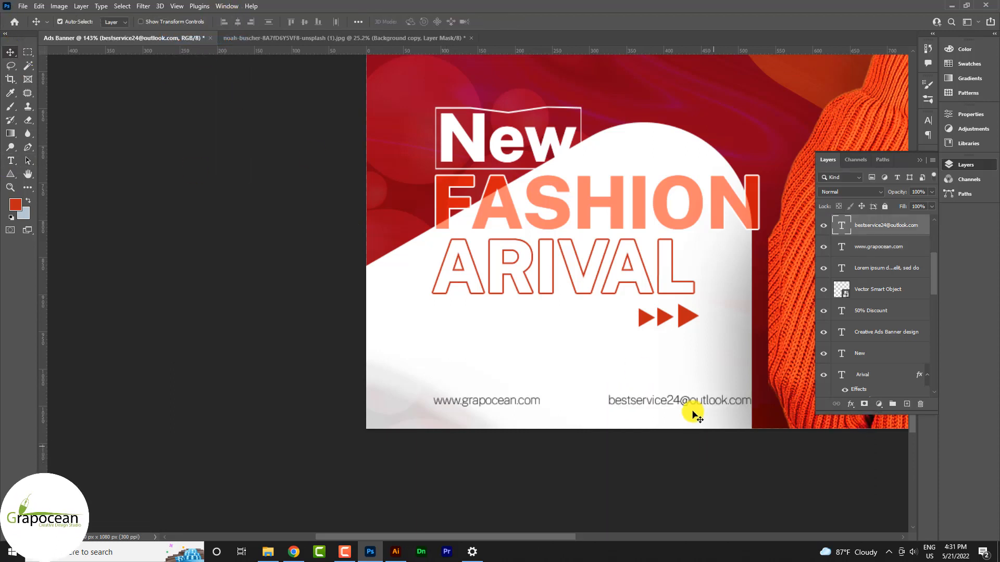
{"action": "left_click_drag", "start_coordinate": [687, 410], "coordinate": [623, 393]}
Nudge the white Triangle 1 copy down-left and rotate it about 17° clockwise.
{"action": "scroll", "coordinate": [652, 411], "scroll_direction": "up", "scroll_amount": 2}
{"action": "scroll", "coordinate": [670, 414], "scroll_direction": "down", "scroll_amount": 3}
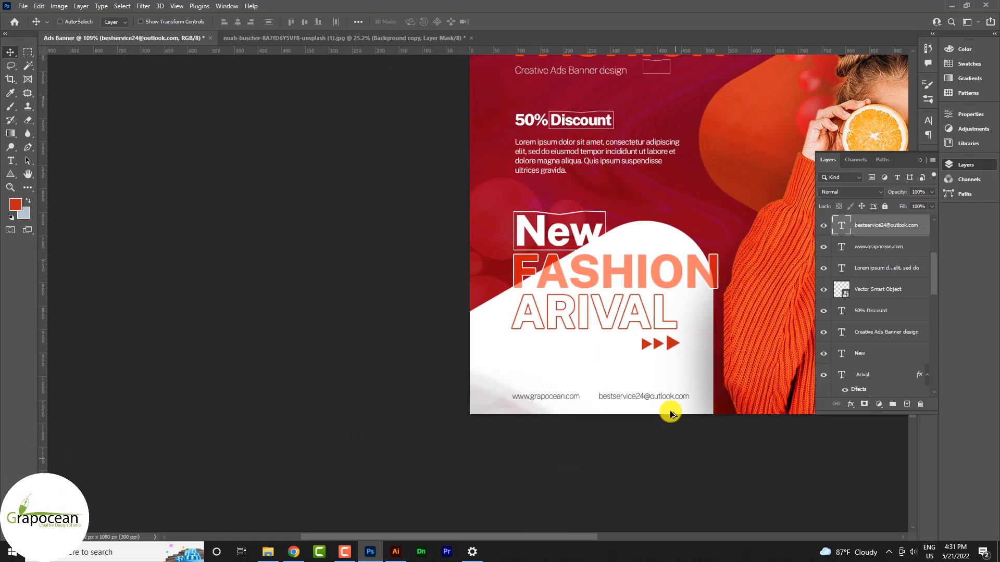
{"action": "scroll", "coordinate": [671, 414], "scroll_direction": "down", "scroll_amount": 3}
{"action": "scroll", "coordinate": [521, 430], "scroll_direction": "up", "scroll_amount": 1}
{"action": "scroll", "coordinate": [521, 431], "scroll_direction": "down", "scroll_amount": 5}
{"action": "scroll", "coordinate": [583, 428], "scroll_direction": "up", "scroll_amount": 4}
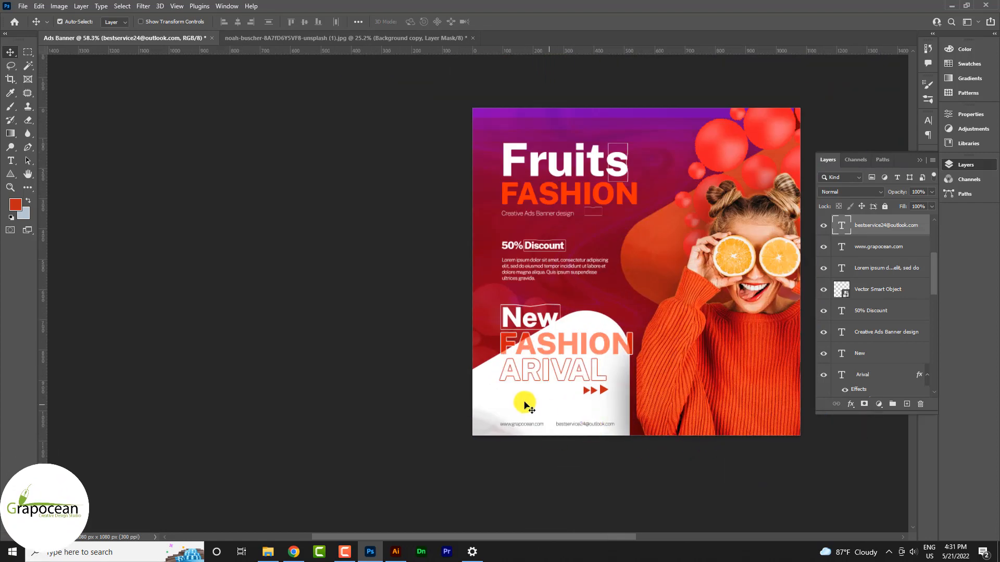
{"action": "left_click_drag", "start_coordinate": [527, 406], "coordinate": [499, 408]}
{"action": "mouse_move", "coordinate": [593, 323]}
{"action": "left_mouse_down"}
{"action": "mouse_move", "coordinate": [578, 312]}
{"action": "mouse_move", "coordinate": [589, 330]}
{"action": "left_mouse_up"}
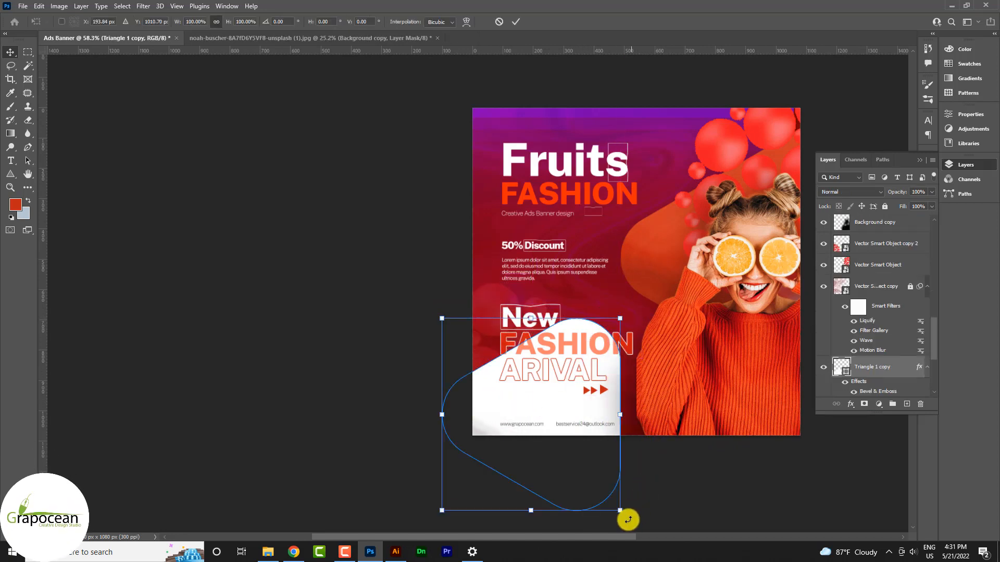
{"action": "key", "text": "ctrl+t"}
{"action": "left_click_drag", "start_coordinate": [627, 518], "coordinate": [599, 462]}
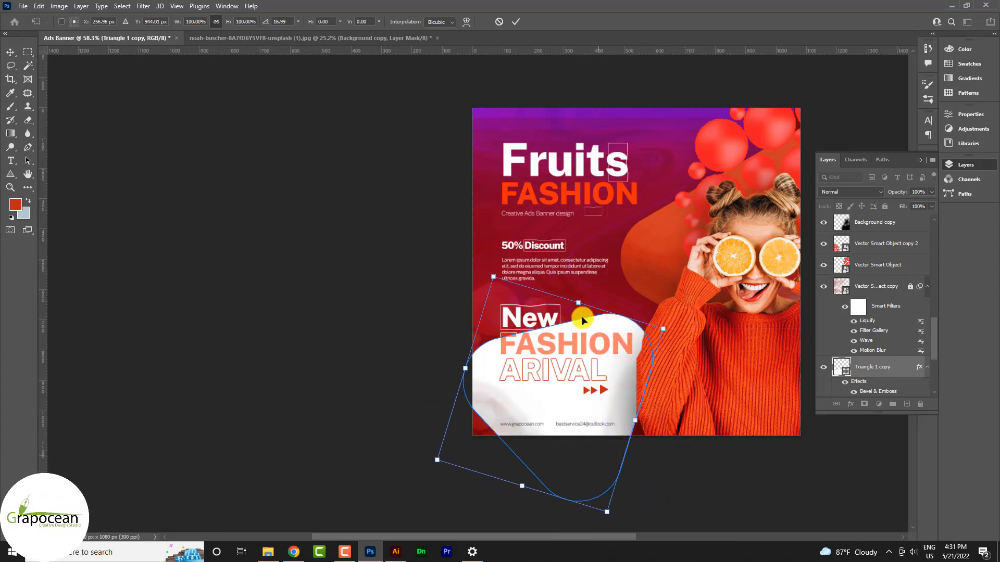
{"action": "left_click", "coordinate": [499, 22]}
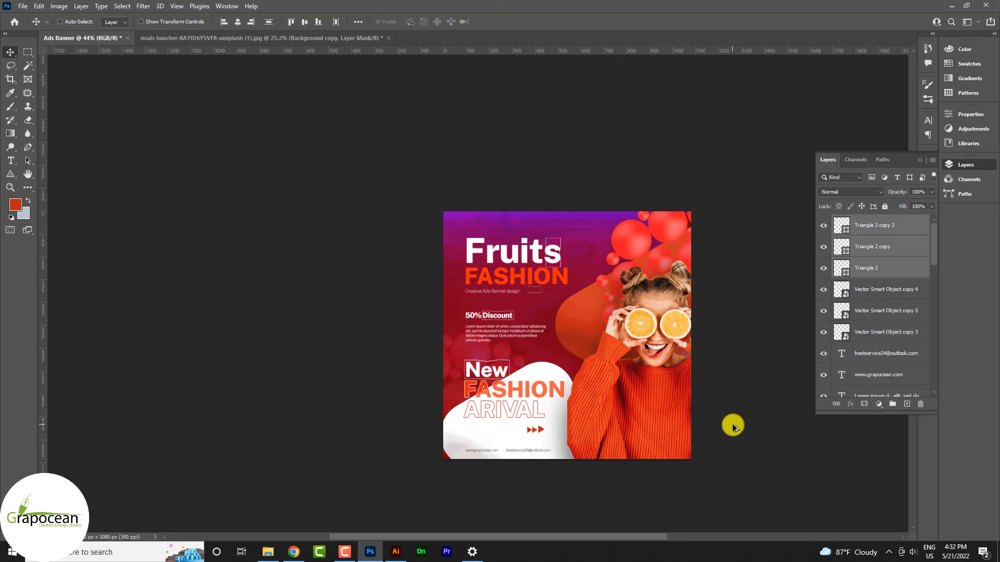
{"action": "scroll", "coordinate": [732, 424], "scroll_direction": "up", "scroll_amount": 4}
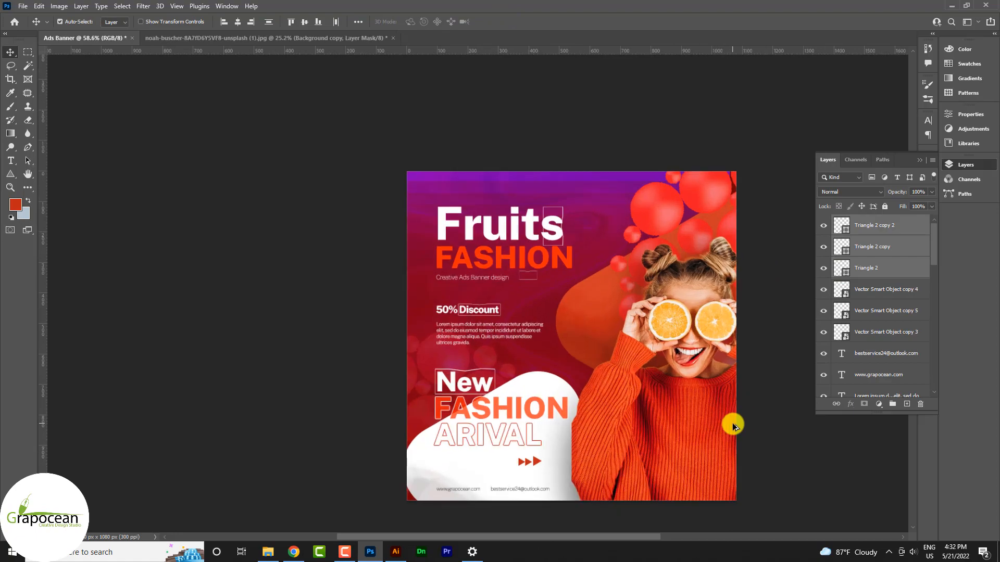
{"action": "scroll", "coordinate": [535, 420], "scroll_direction": "up", "scroll_amount": 5}
{"action": "scroll", "coordinate": [541, 417], "scroll_direction": "down", "scroll_amount": 9}
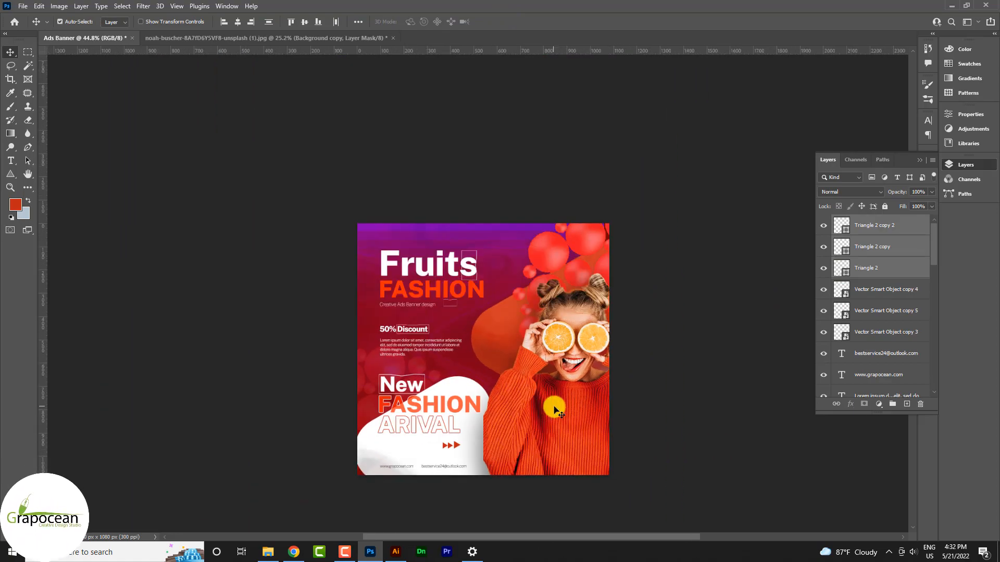
{"action": "scroll", "coordinate": [554, 408], "scroll_direction": "up", "scroll_amount": 1}
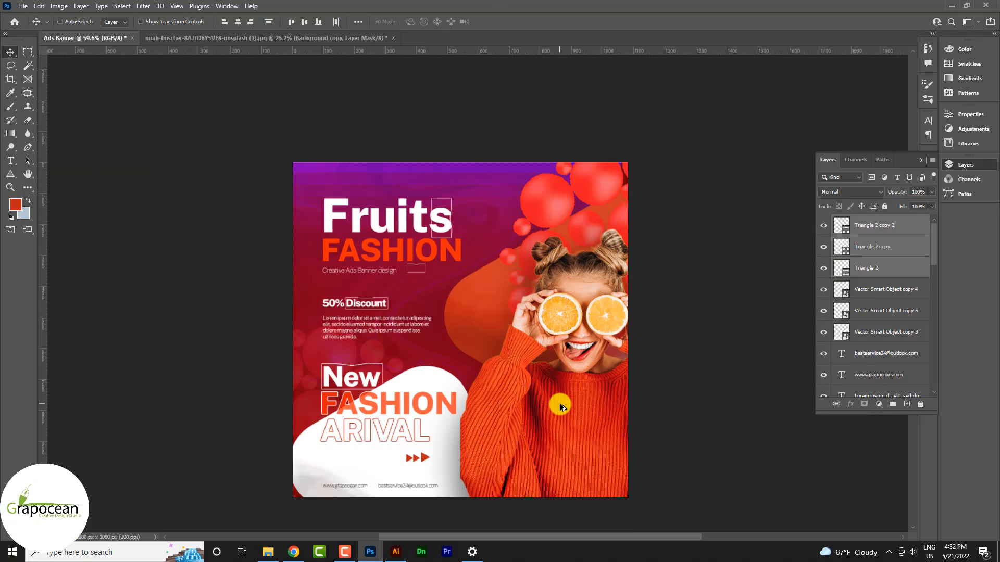
{"action": "scroll", "coordinate": [446, 235], "scroll_direction": "up", "scroll_amount": 3}
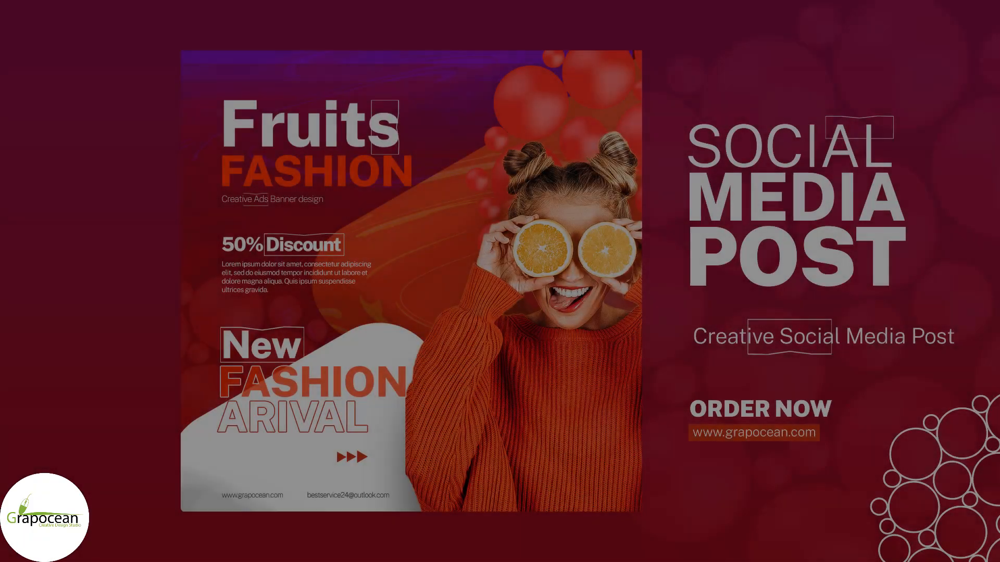